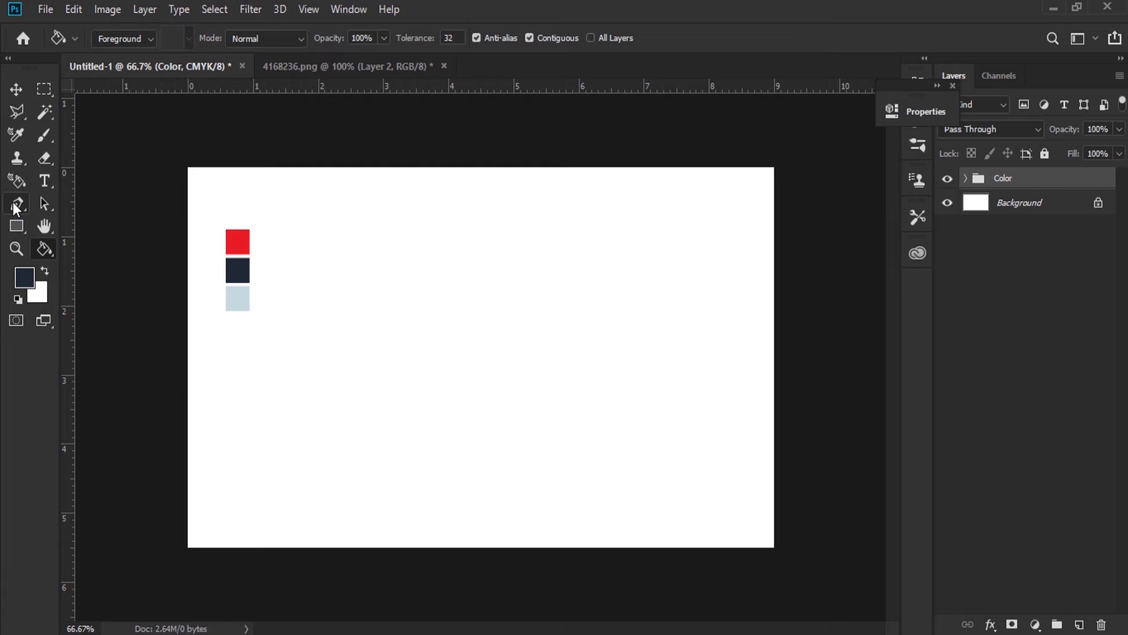
Select the Pen tool for drawing paths on the card
click(16, 204)
click(77, 201)
click(45, 9)
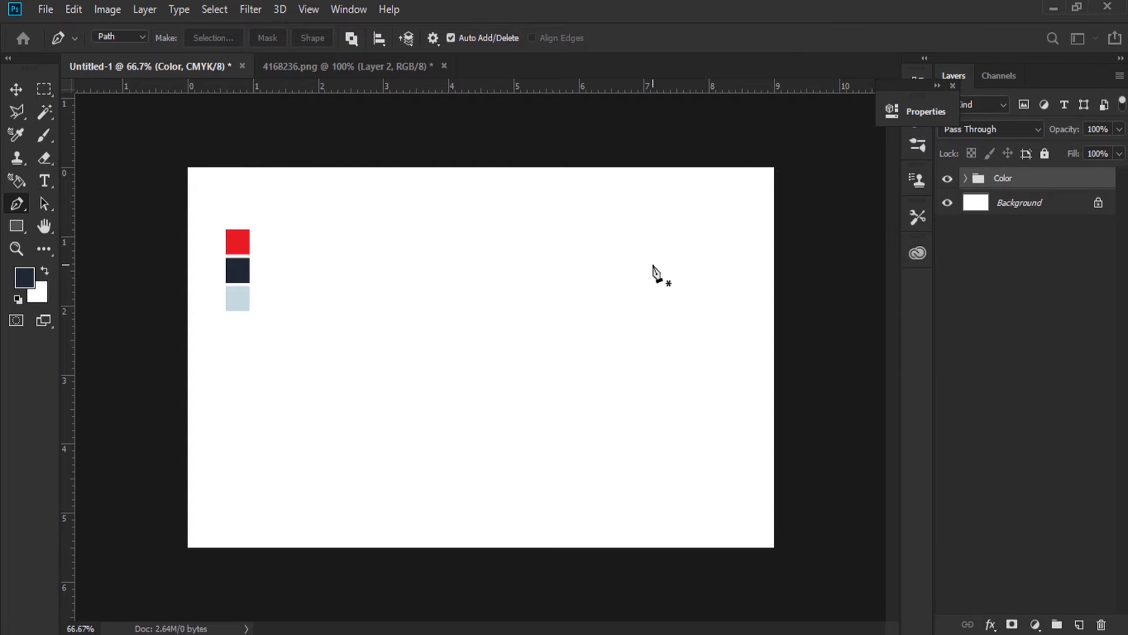
Create a new 9 × 5.5 cm print-preset document in centimetres with CMYK colour mode
key(ctrl+n)
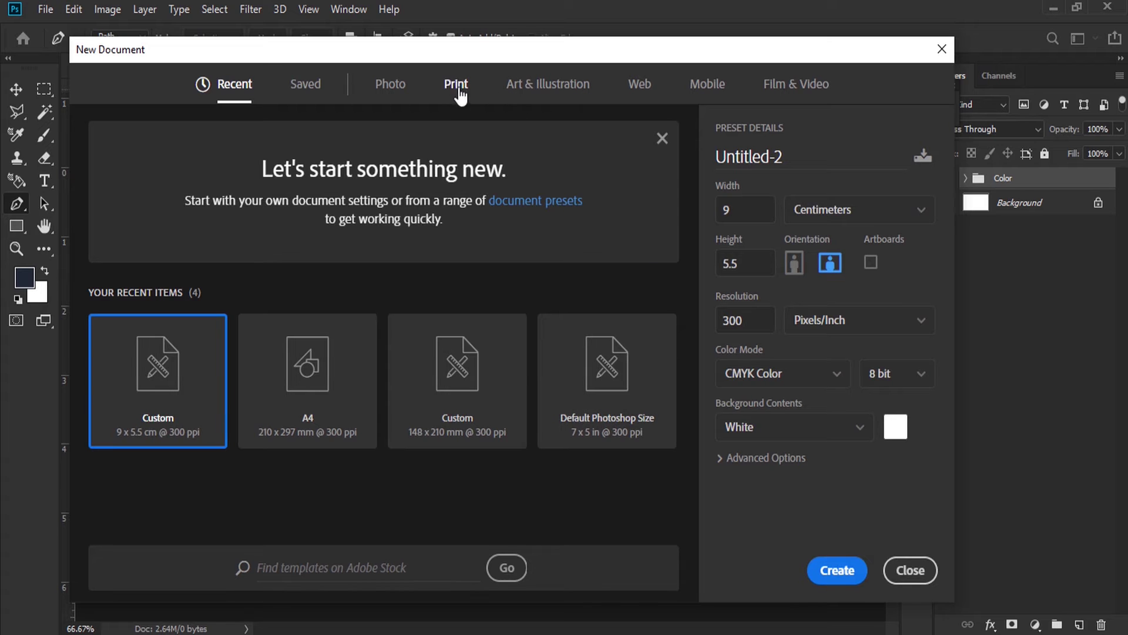
click(457, 93)
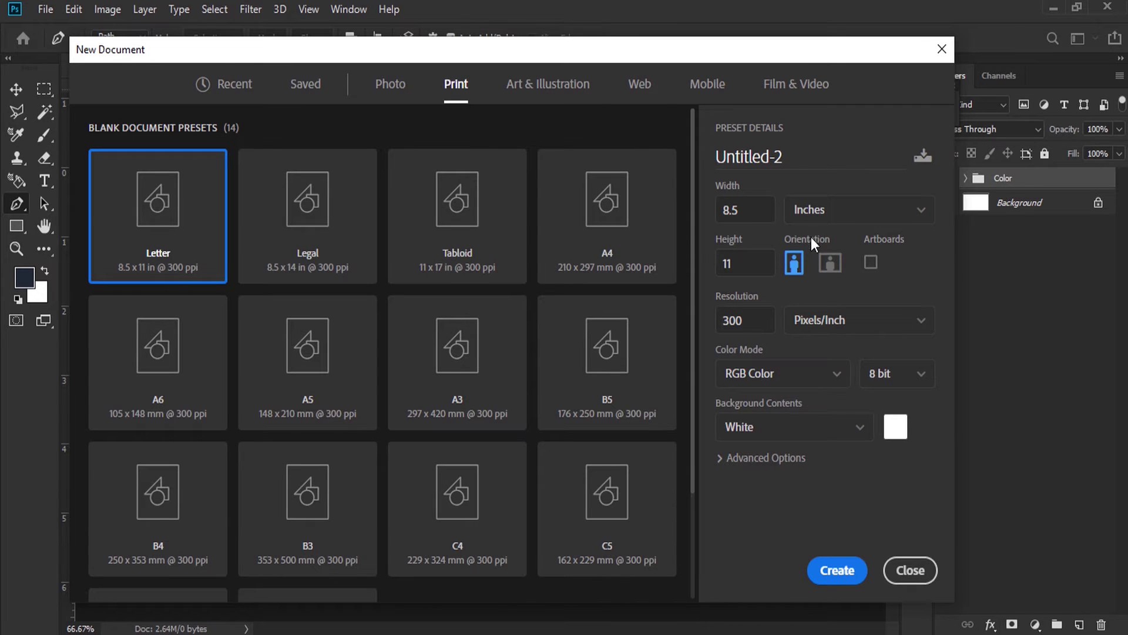
click(823, 211)
click(829, 297)
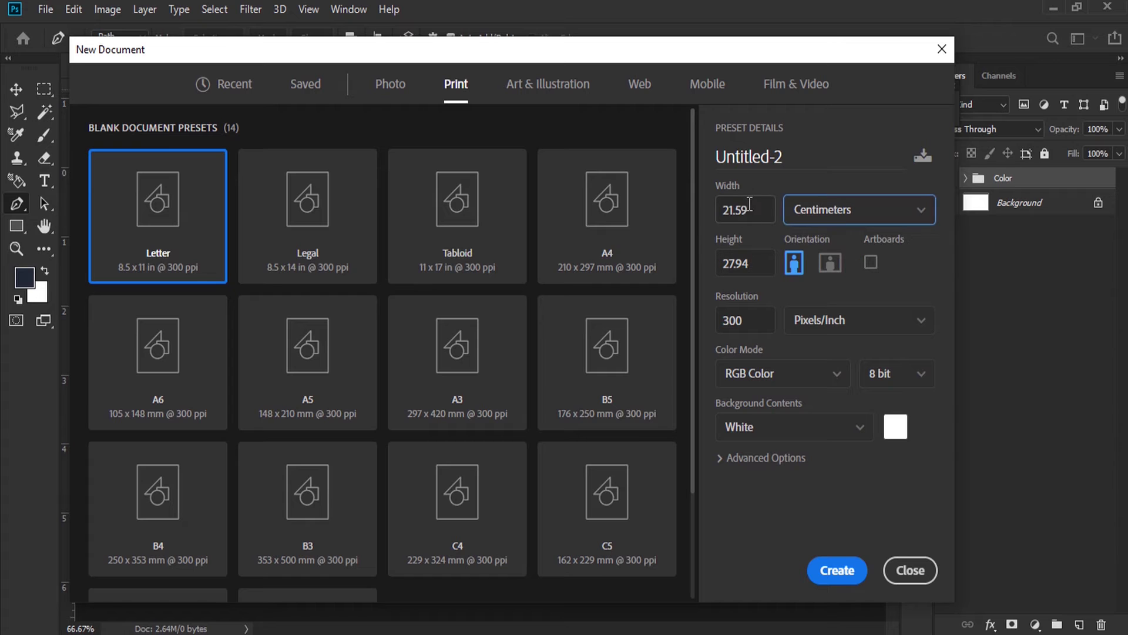
text(9)
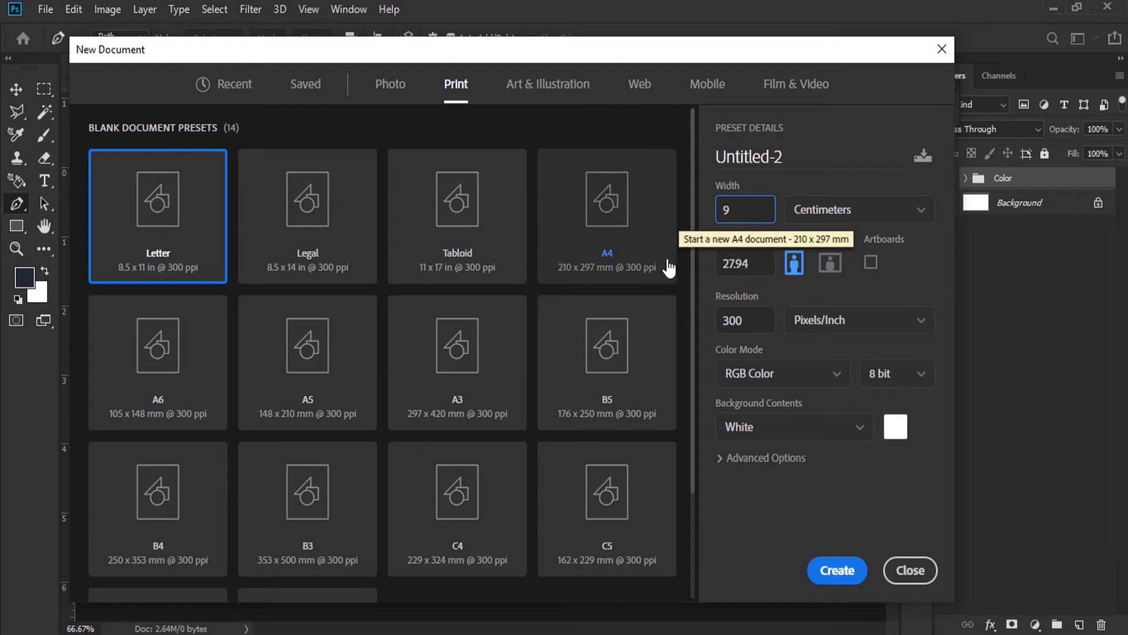
drag(735, 267, 700, 274)
text(5)
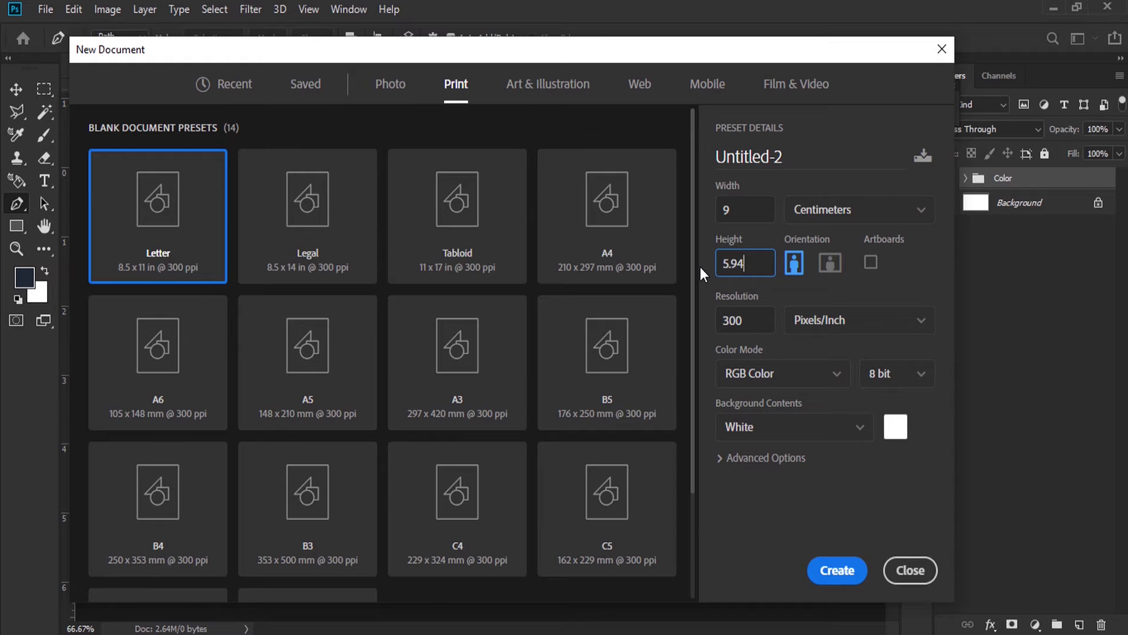
key(Delete)
key(Delete)
key(Delete)
text(.5)
click(755, 374)
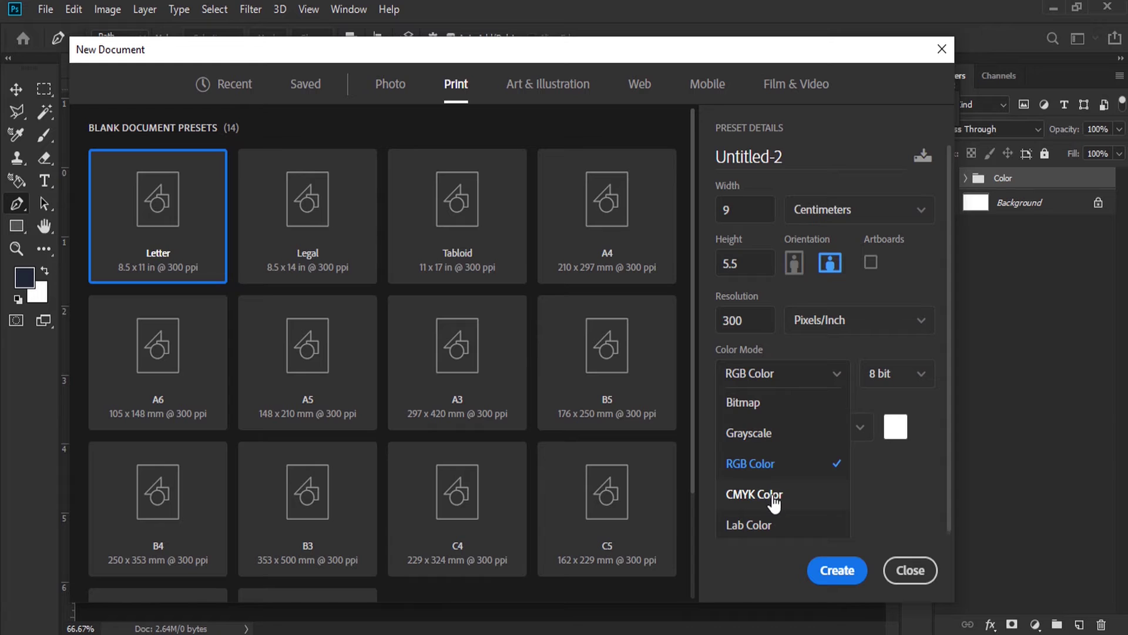
click(764, 494)
click(836, 569)
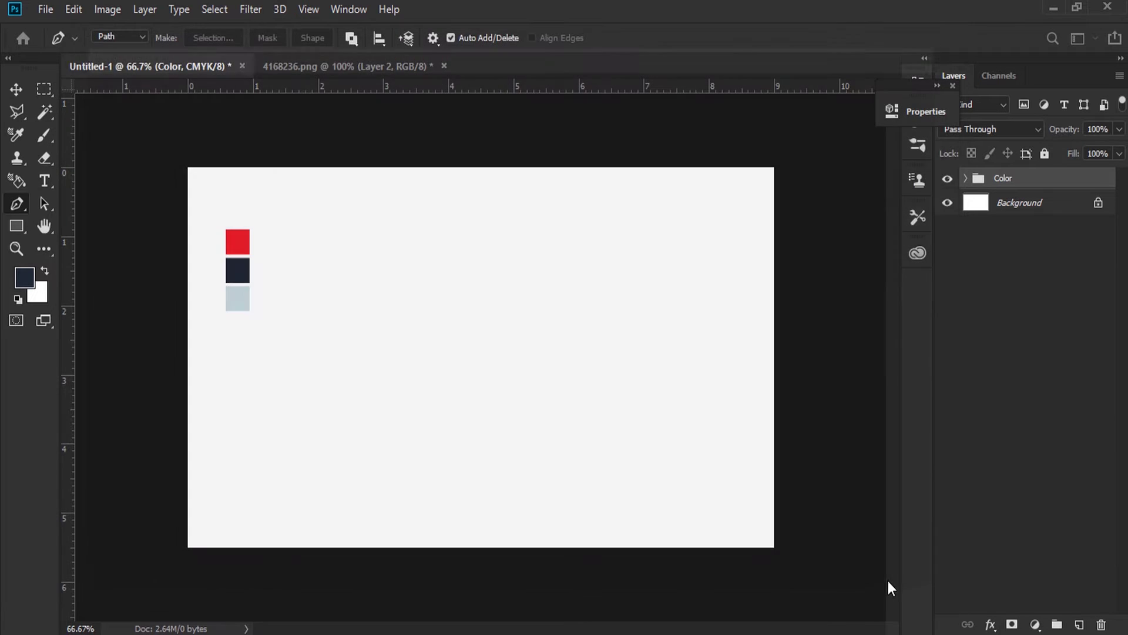
Close Untitled-2 and, on a new layer, draw the swoosh's lower arc from the left edge down to the bottom
click(603, 66)
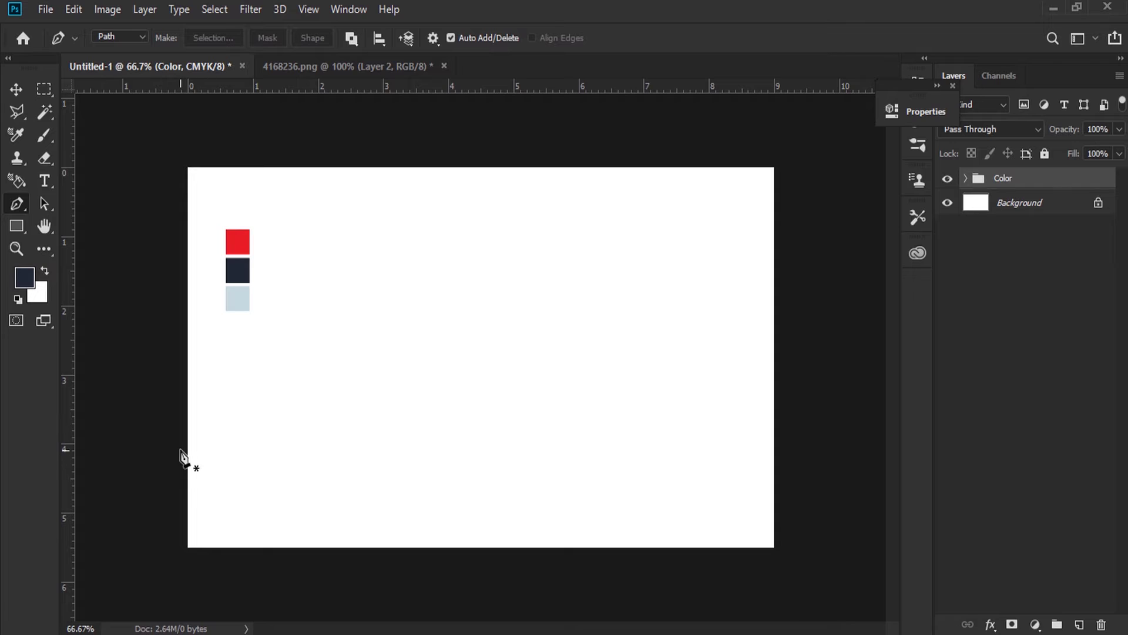
click(1079, 625)
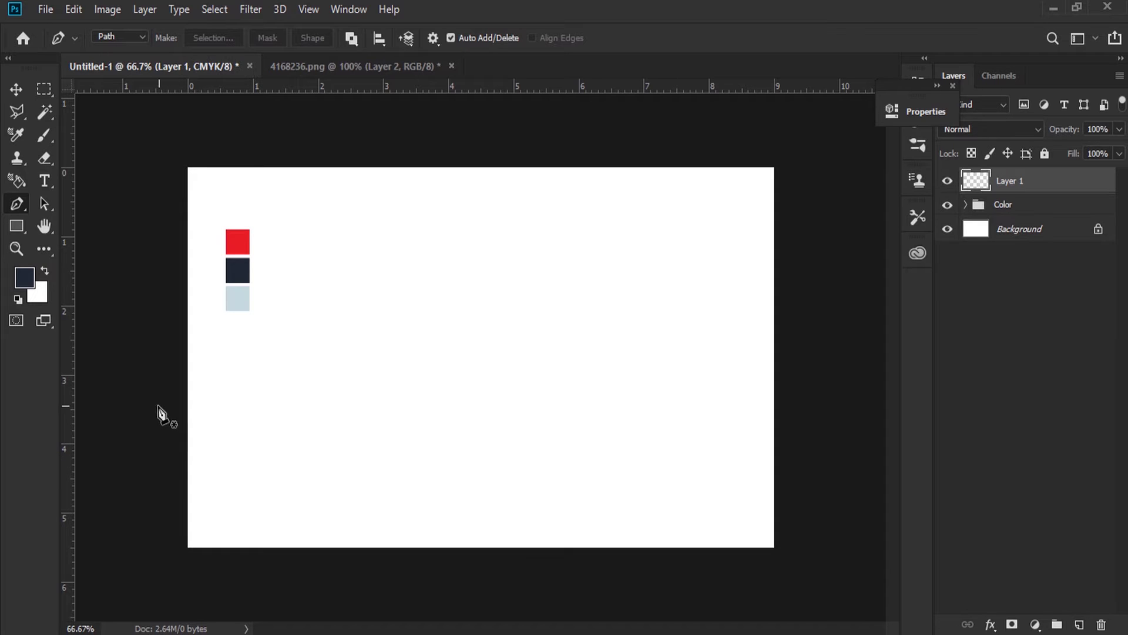
click(179, 472)
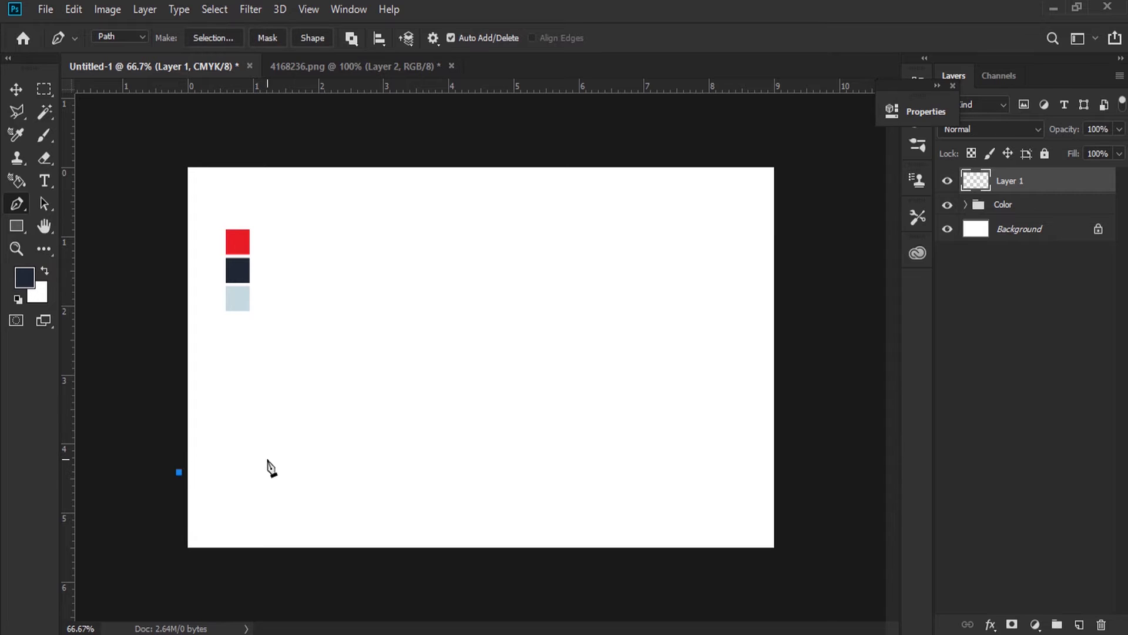
drag(179, 472, 179, 462)
drag(347, 518, 388, 587)
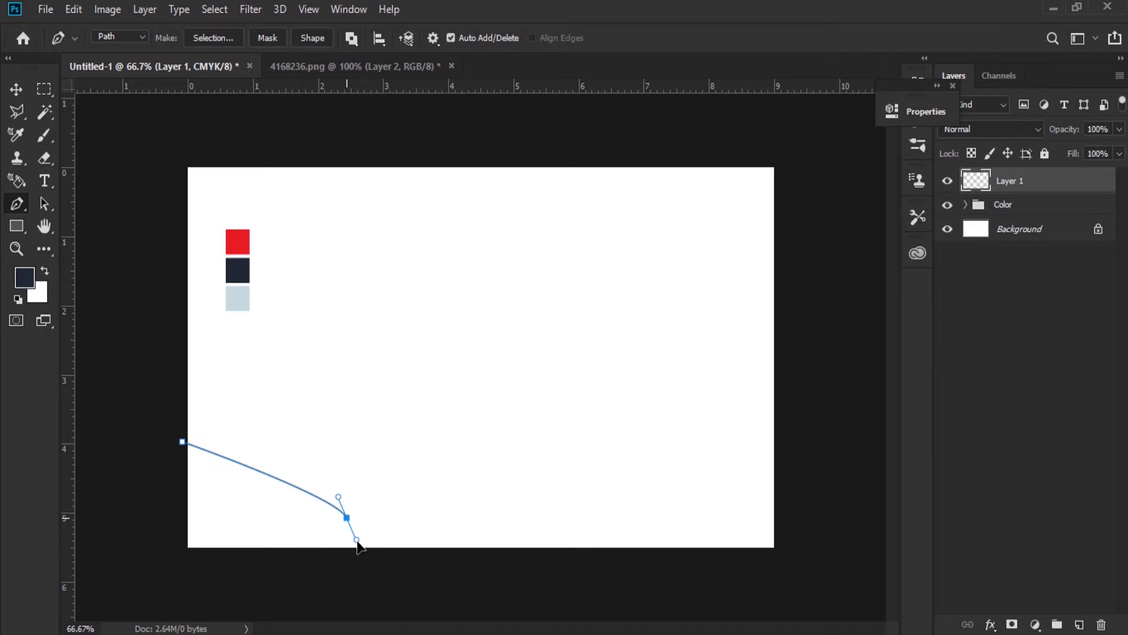
mouse_move(387, 587)
mouse_down()
mouse_move(374, 593)
mouse_move(431, 614)
mouse_move(415, 611)
mouse_up()
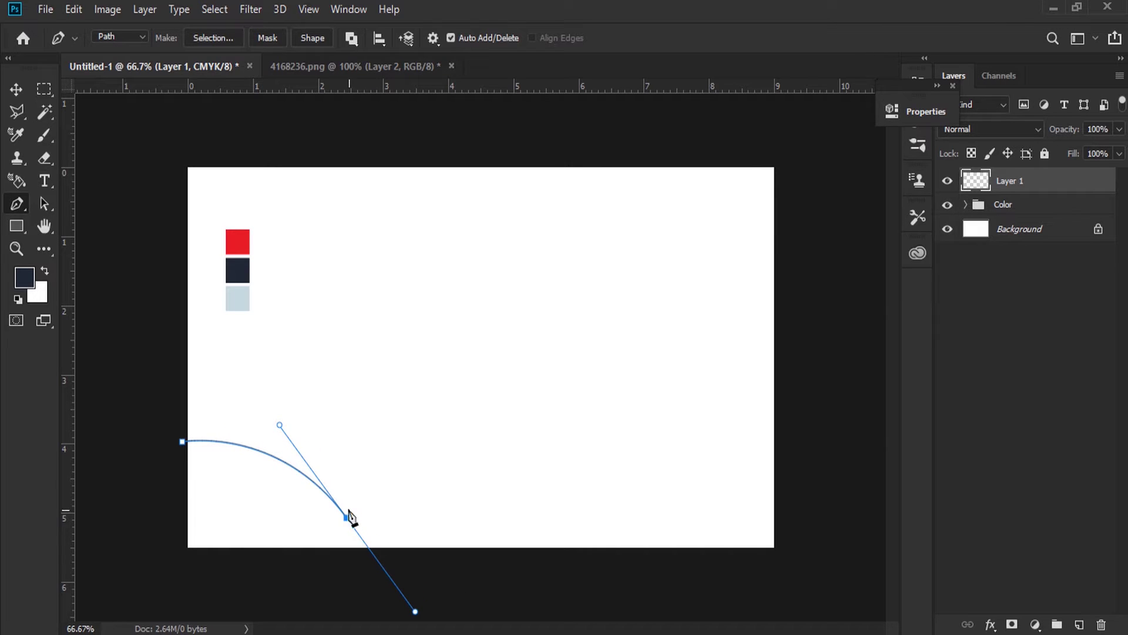
drag(281, 427, 277, 408)
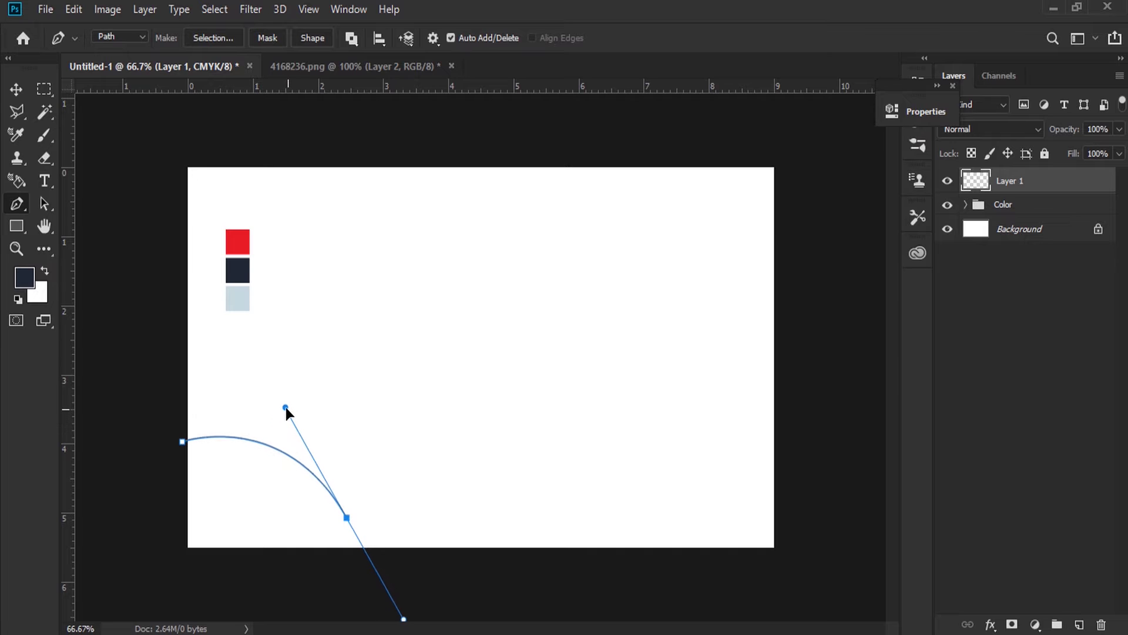
alt+click(349, 517)
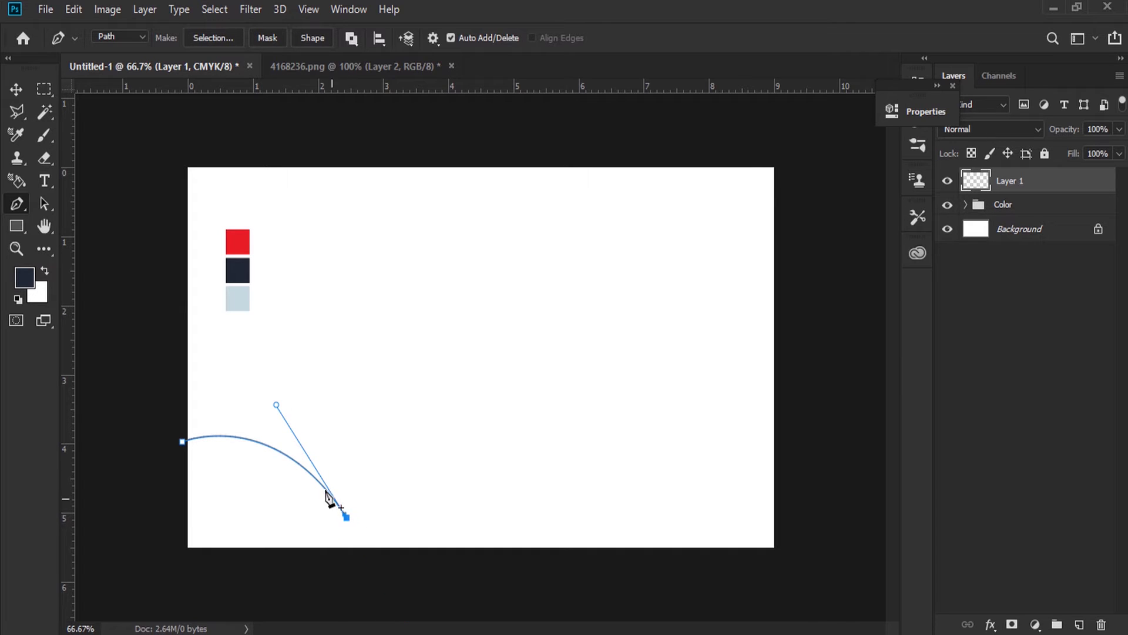
Curve the path back up to the left edge and close the swoosh outline
mouse_move(178, 408)
mouse_down()
mouse_move(306, 430)
mouse_move(307, 400)
mouse_up()
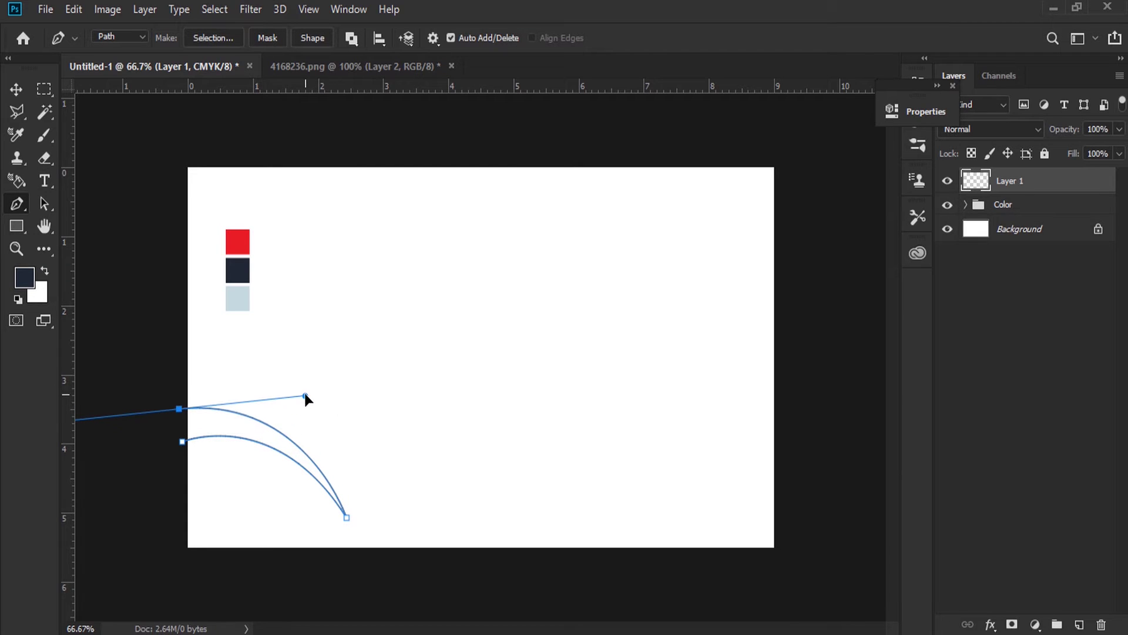
drag(305, 397, 306, 387)
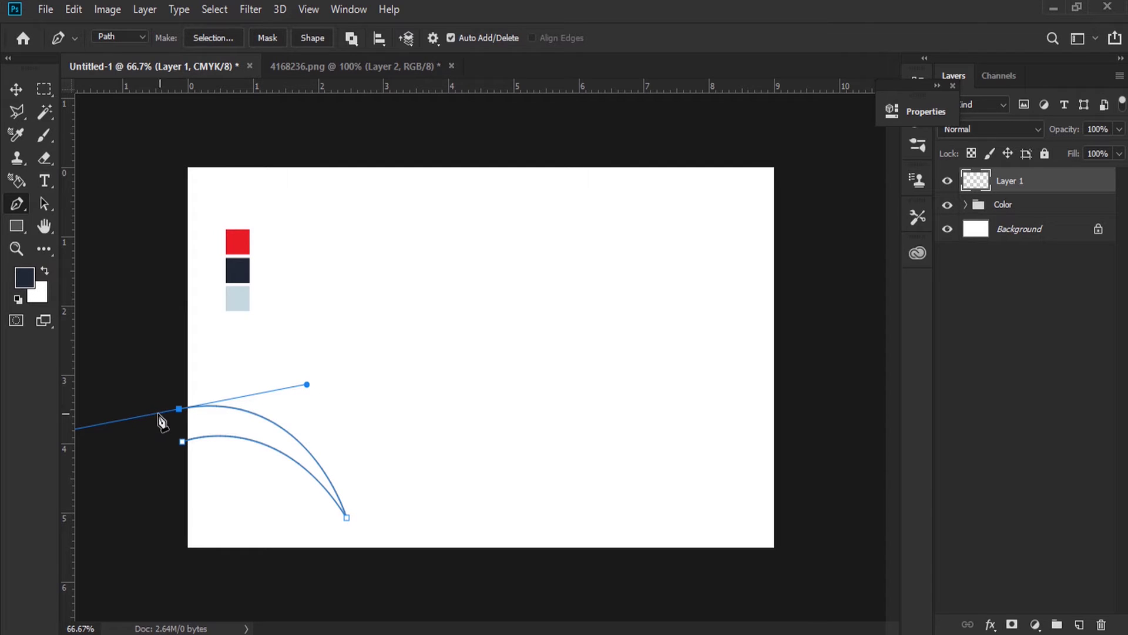
click(178, 410)
click(182, 440)
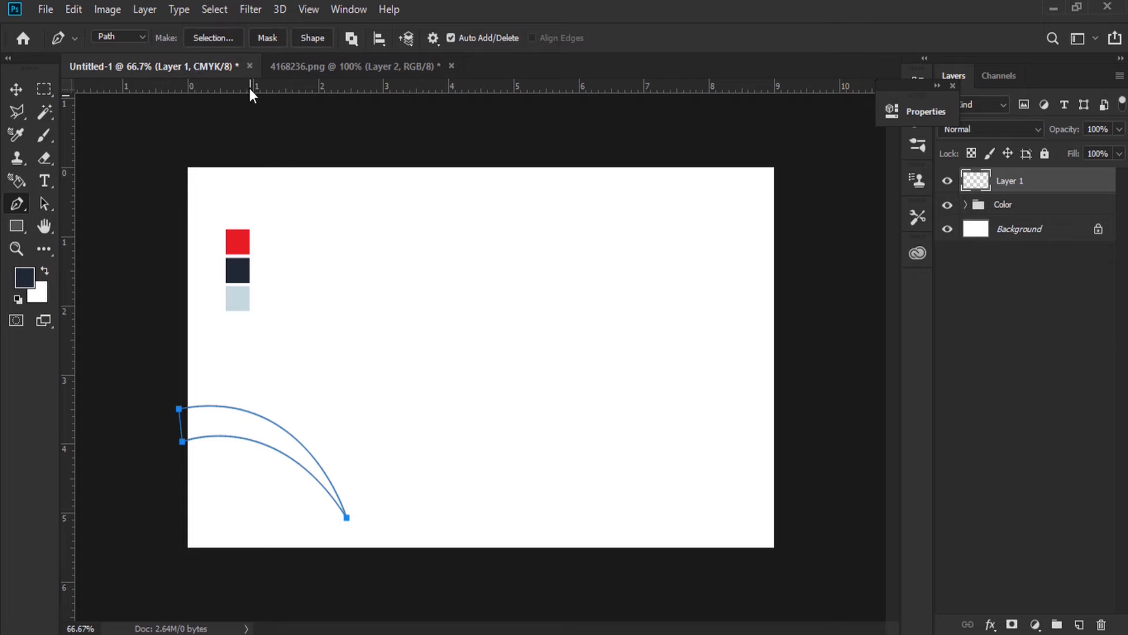
Convert the closed path into a shape filled with the navy swatch colour
click(305, 38)
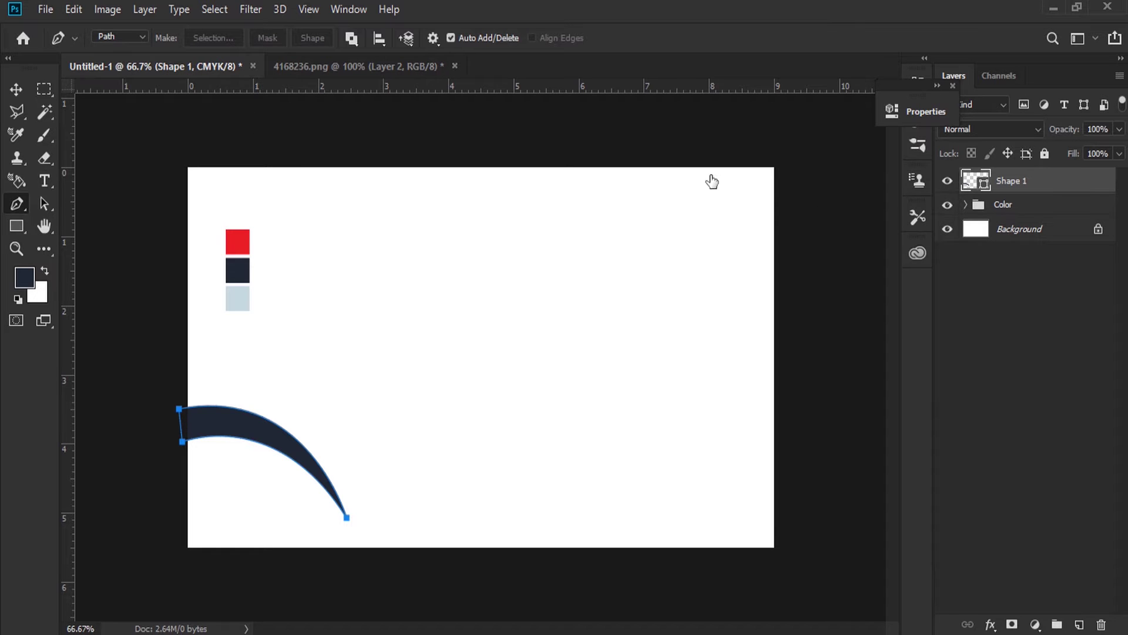
double_click(973, 180)
click(238, 267)
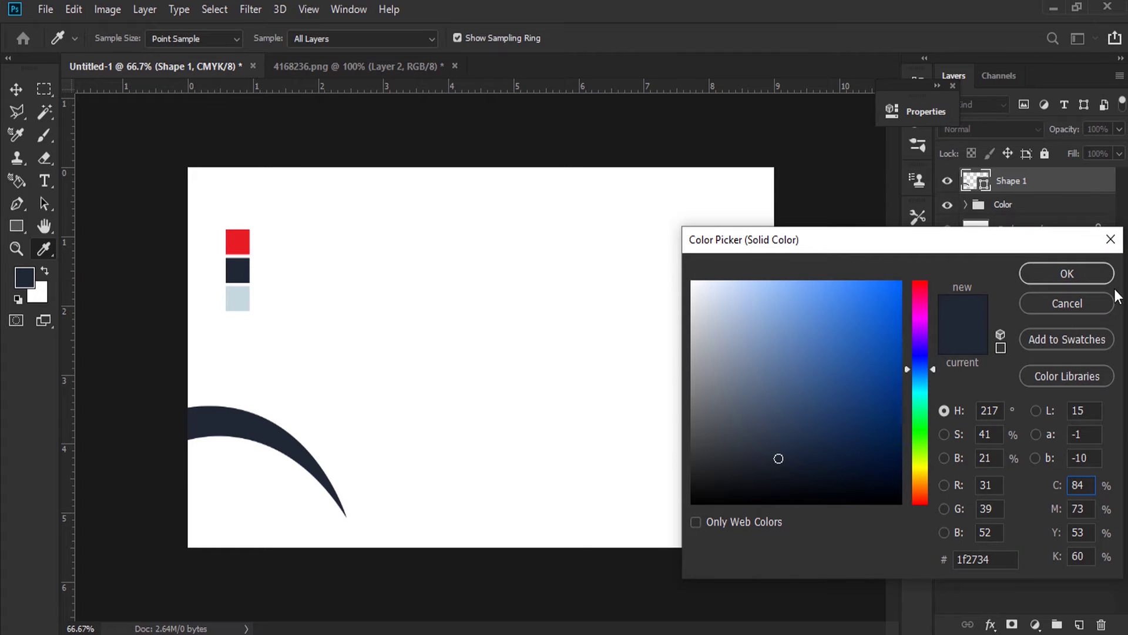
click(1069, 275)
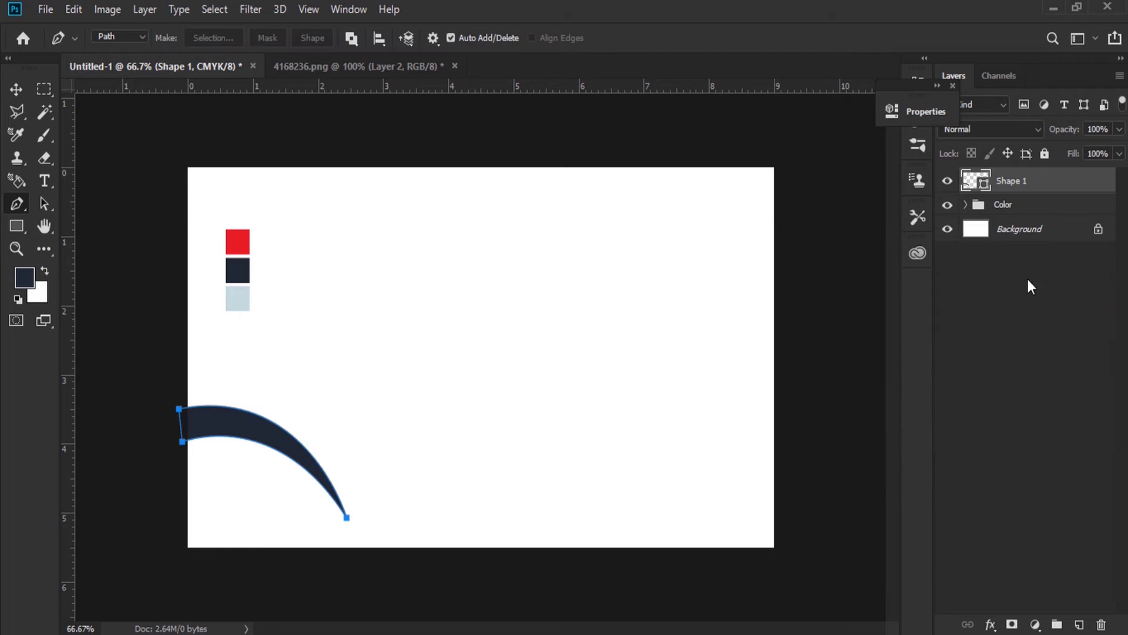
click(1073, 625)
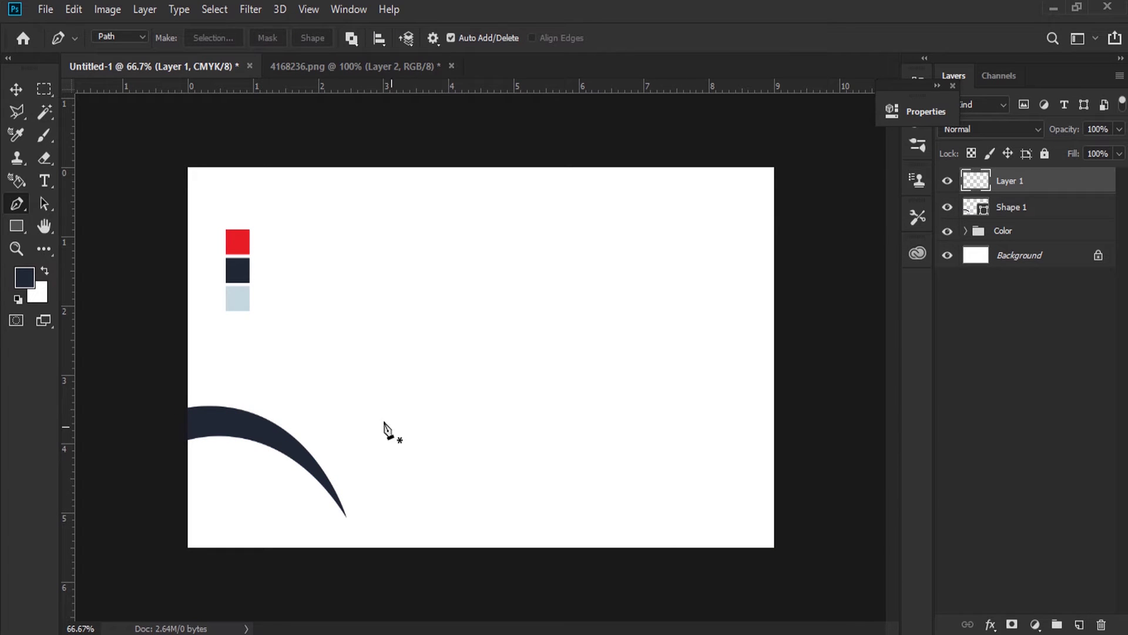
Draw the second swoosh path curving down to a corner along the card's bottom edge
click(247, 397)
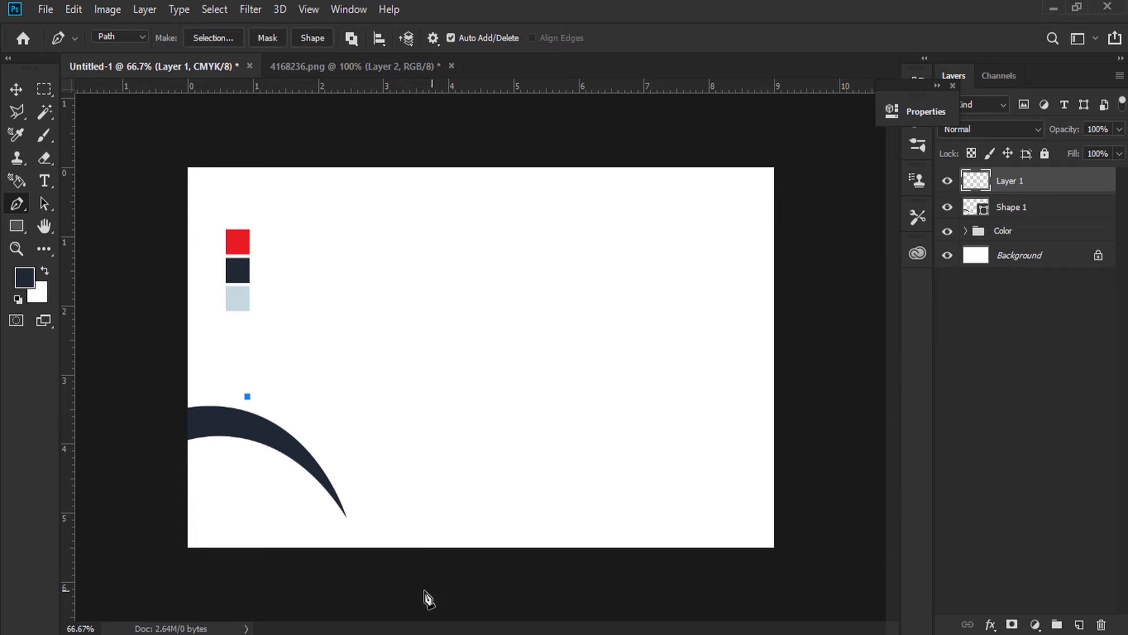
drag(381, 543, 399, 617)
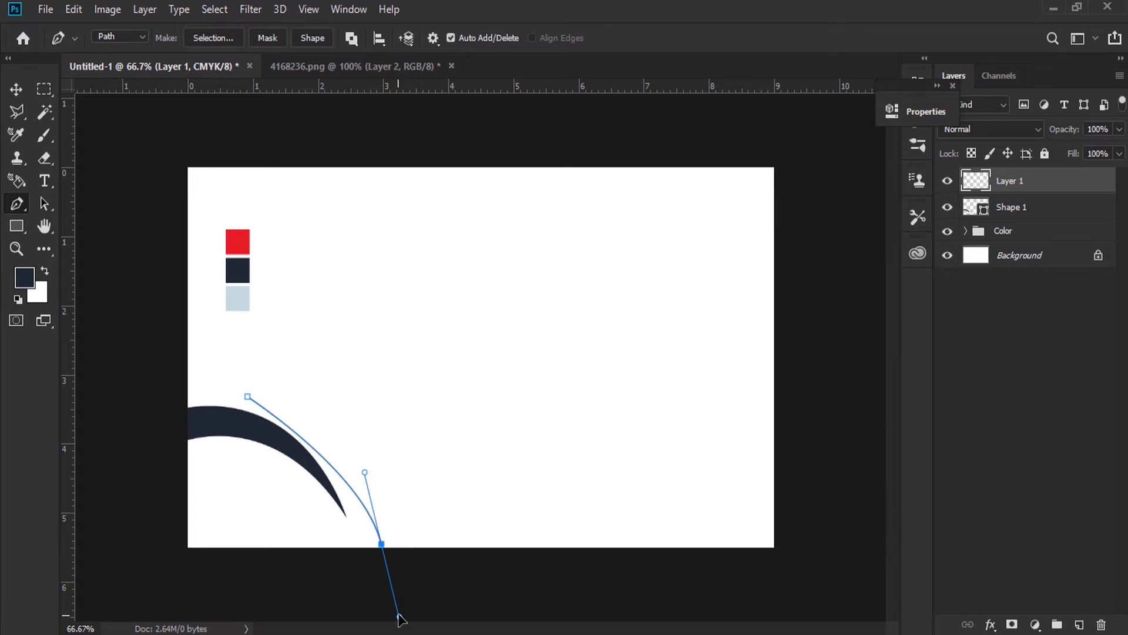
drag(369, 476, 339, 407)
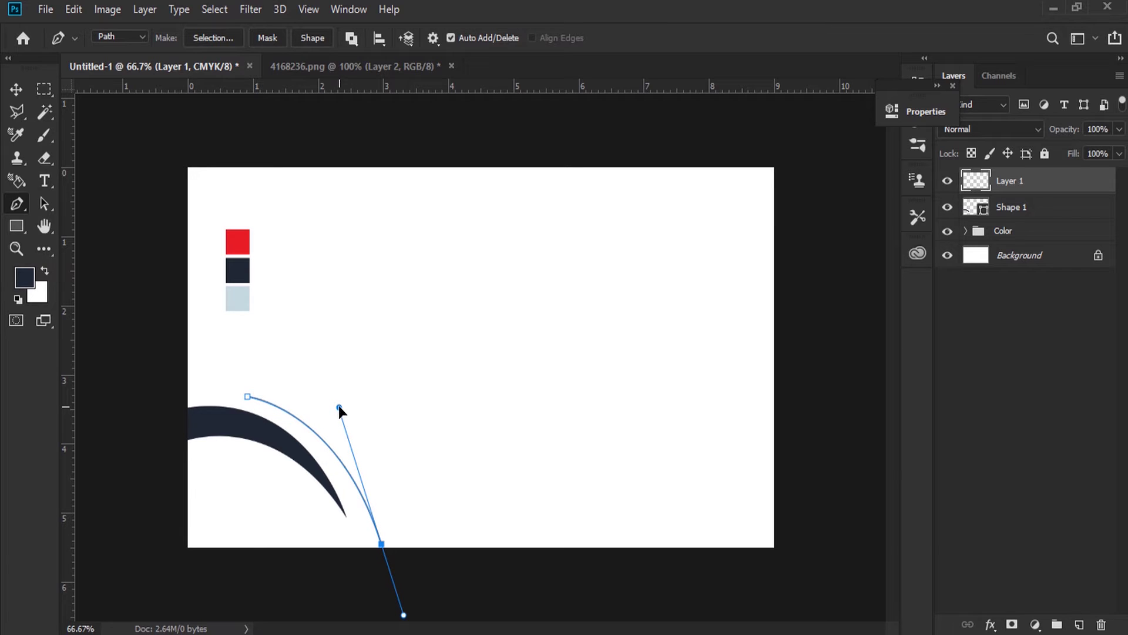
drag(248, 398, 243, 400)
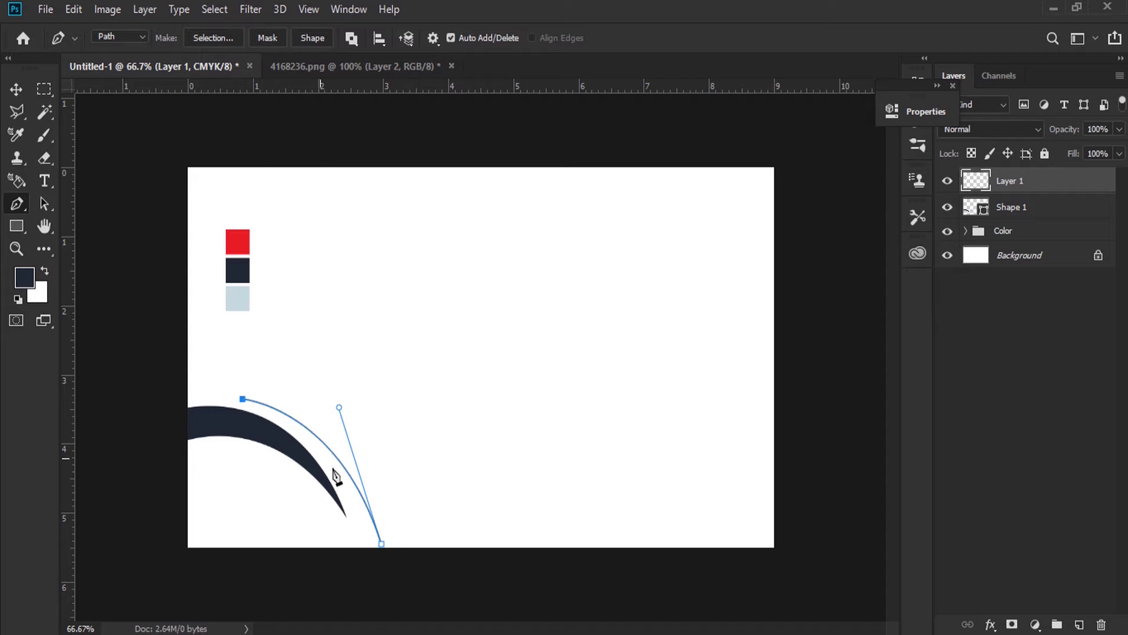
drag(381, 544, 381, 553)
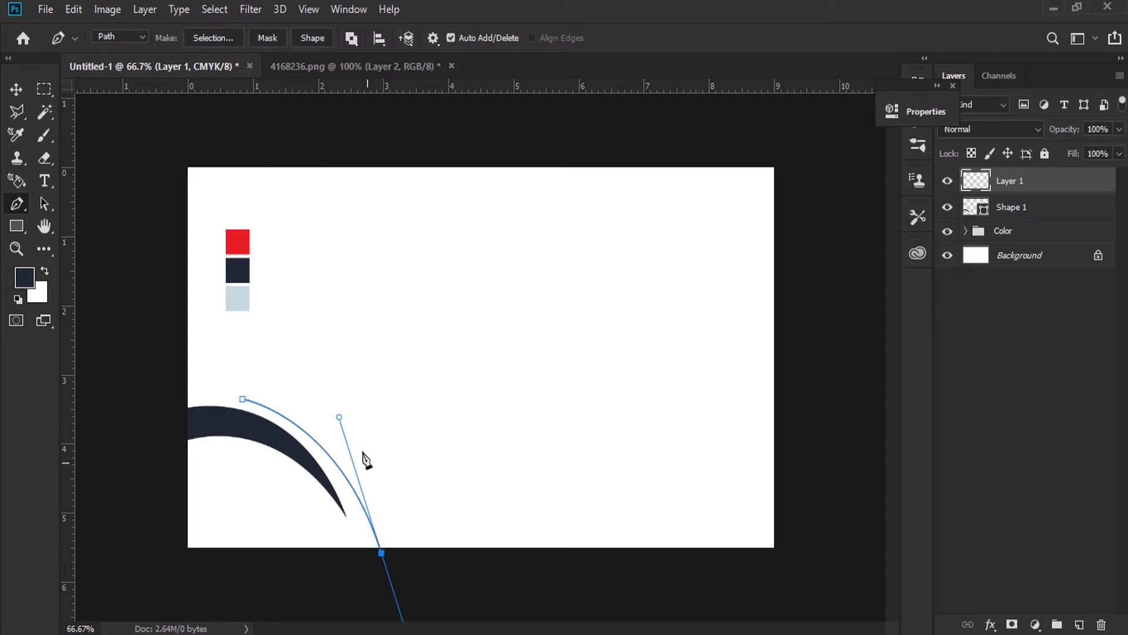
drag(339, 417, 343, 415)
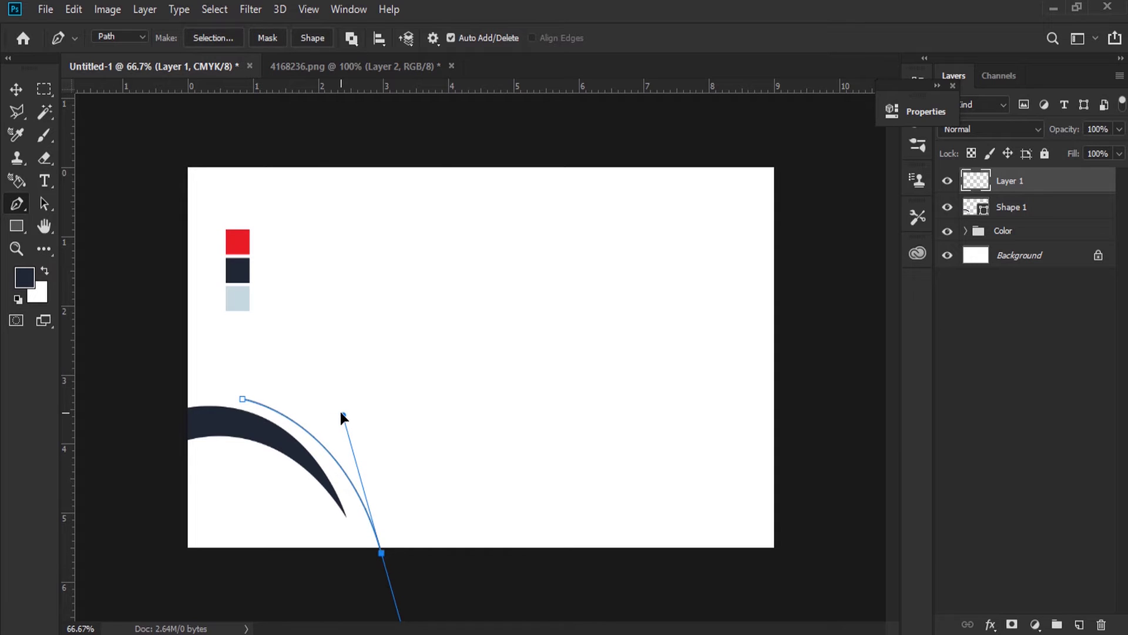
click(382, 553)
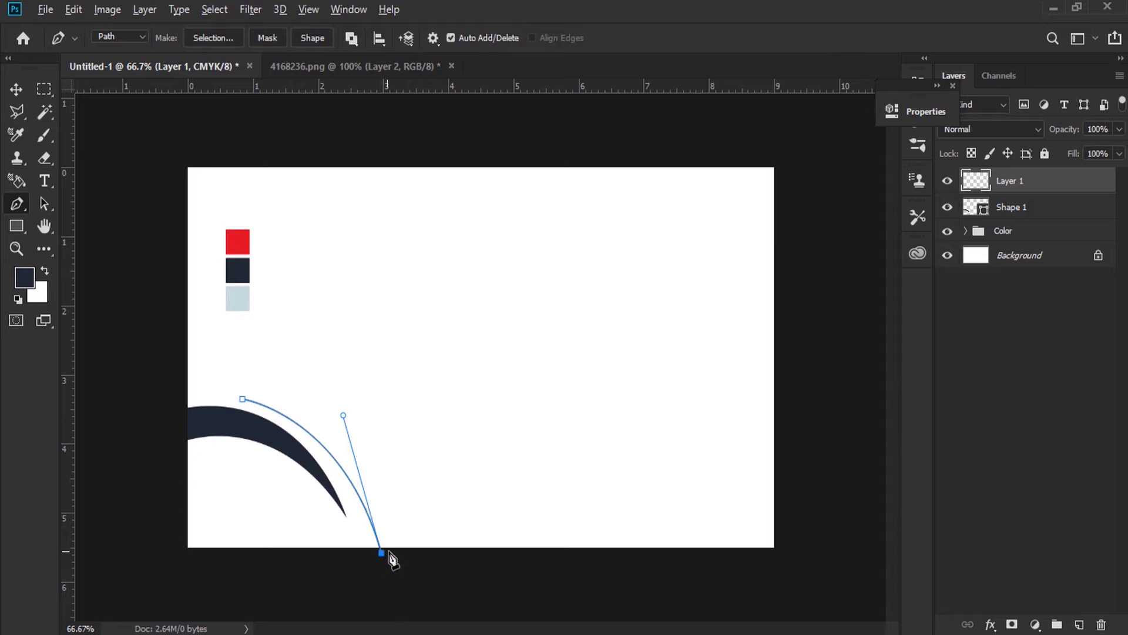
click(433, 554)
drag(437, 554, 436, 552)
Close the path back to its start and make it a shape filled with the red swatch
drag(243, 399, 97, 414)
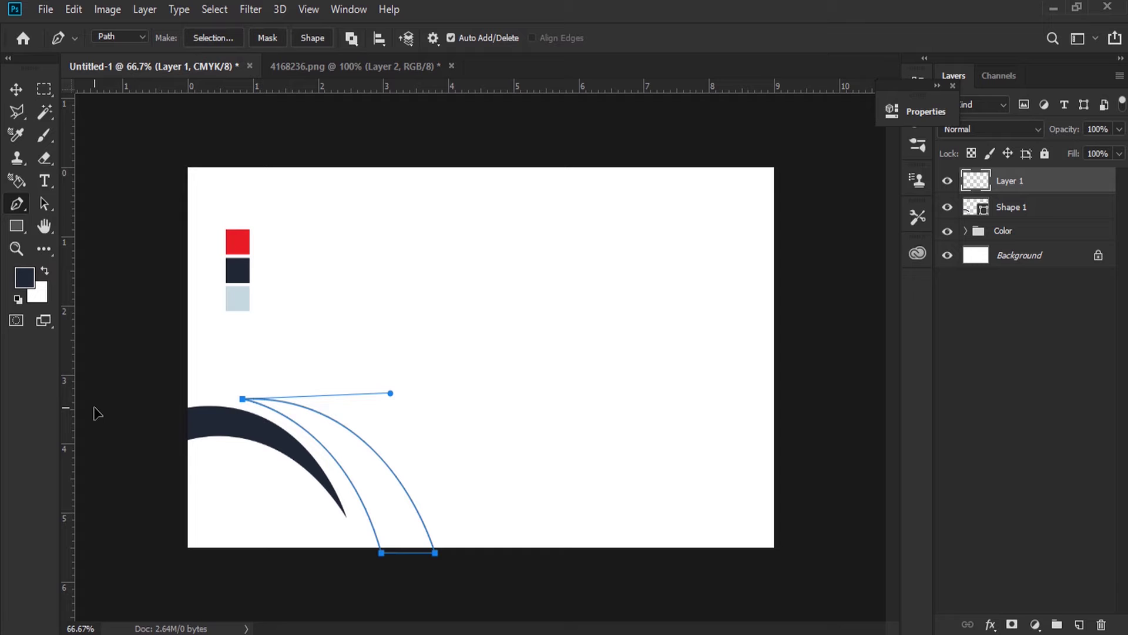
click(312, 38)
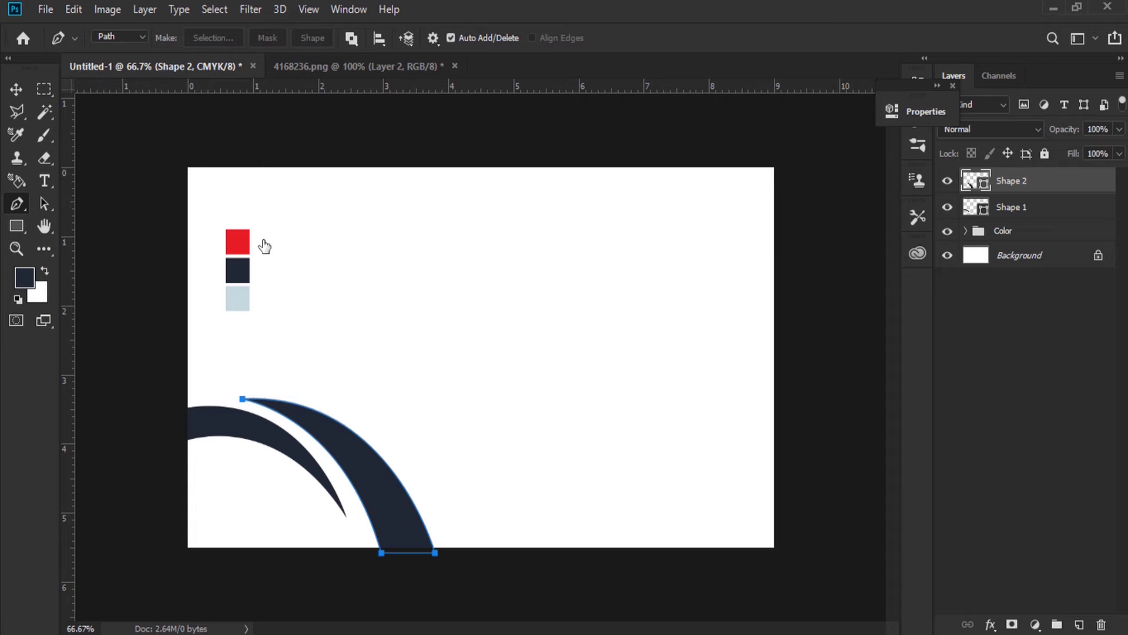
double_click(976, 180)
click(238, 242)
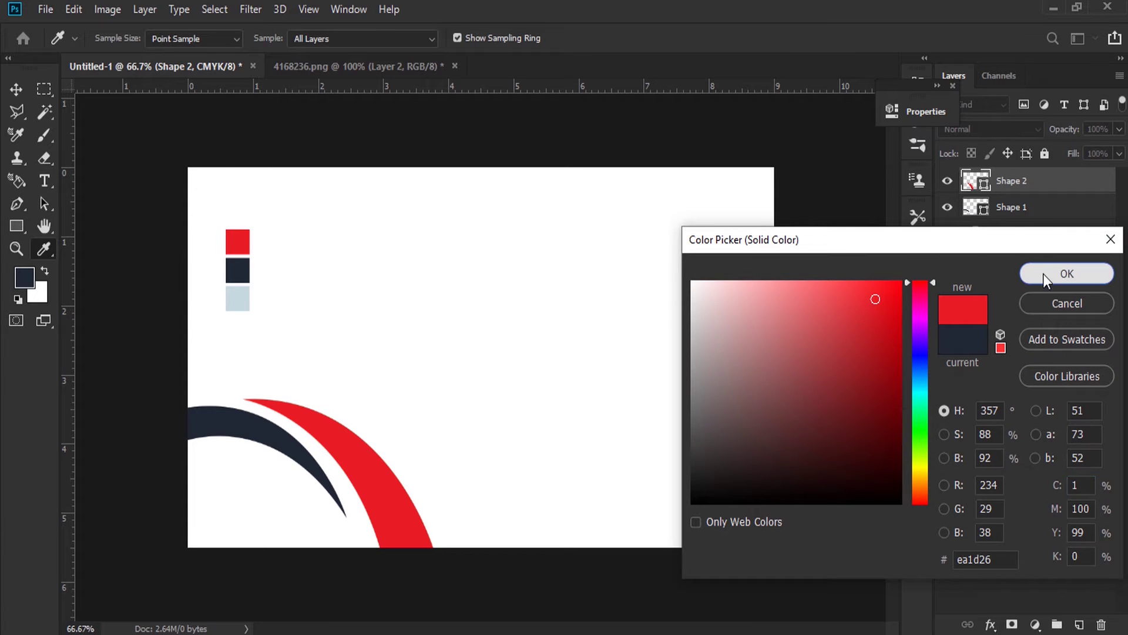
click(1042, 274)
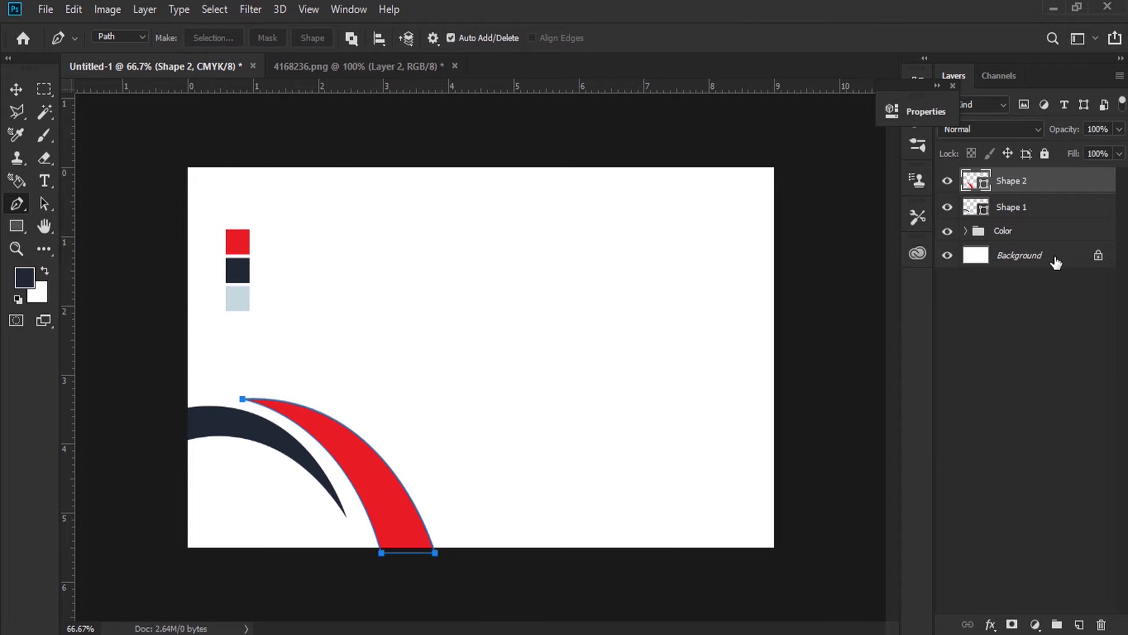
click(1081, 625)
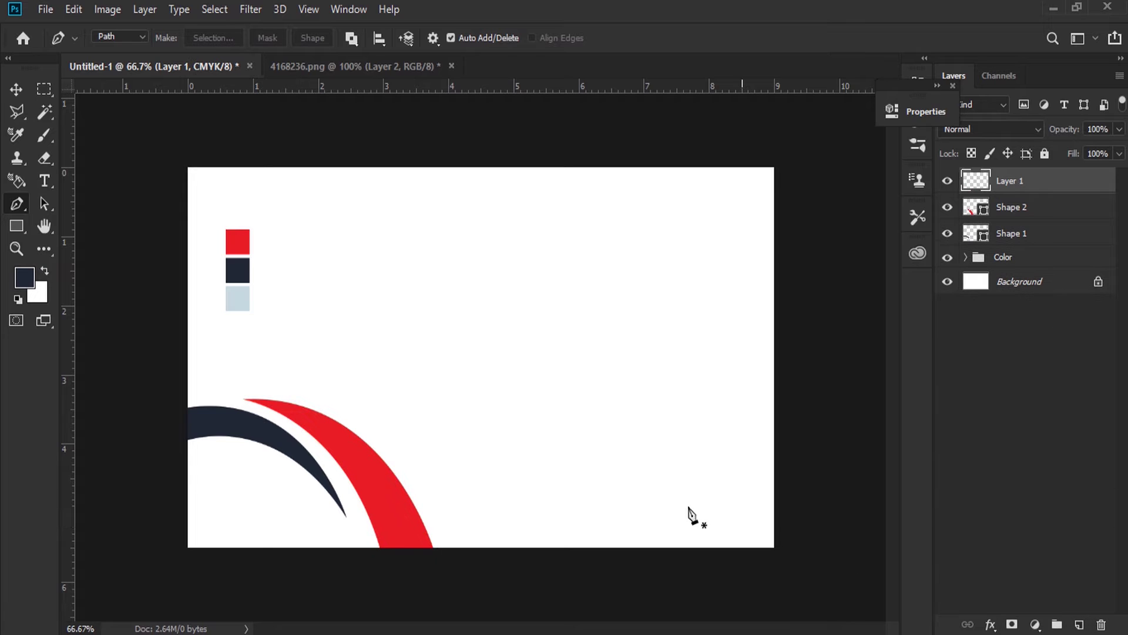
Start the third path at the left edge, arcing down to a corner point
click(181, 375)
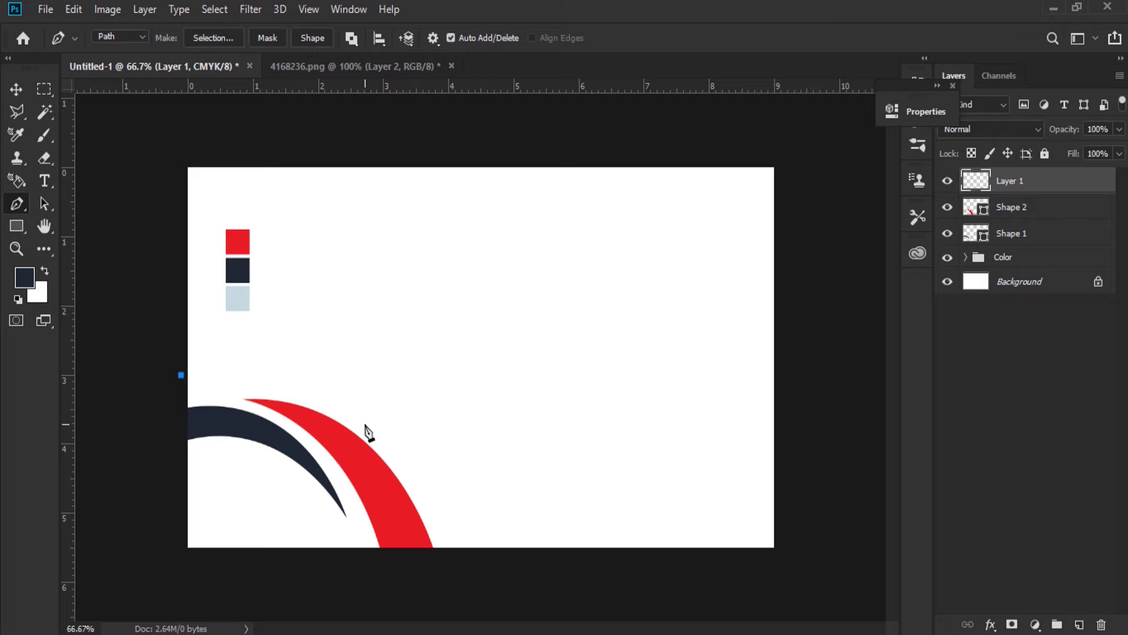
drag(363, 423, 418, 494)
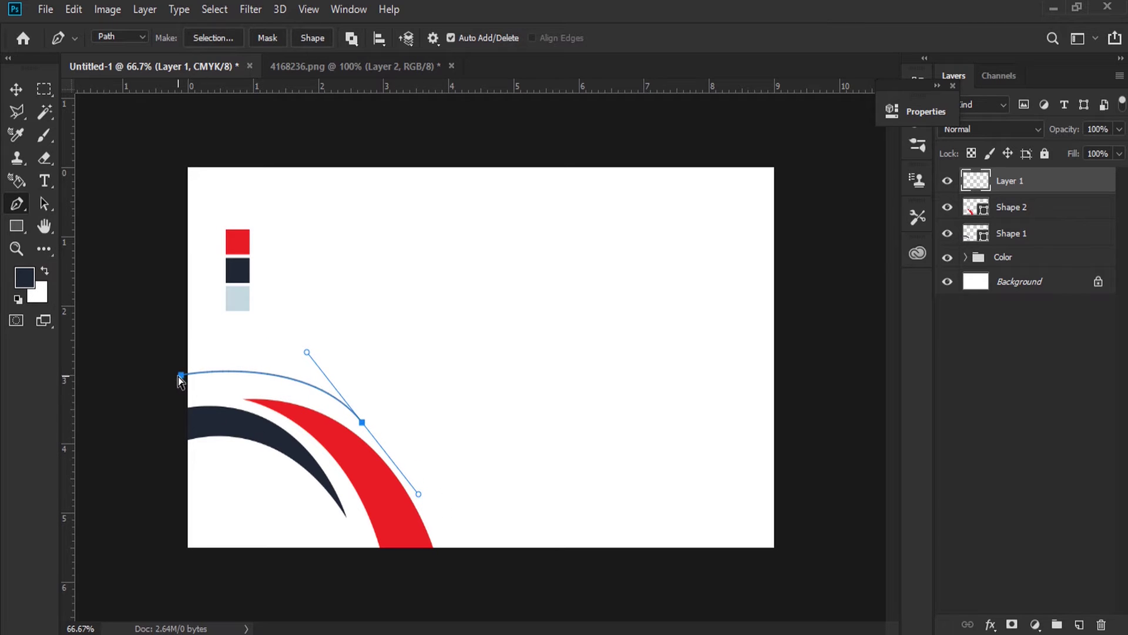
drag(181, 379, 183, 387)
drag(361, 425, 367, 434)
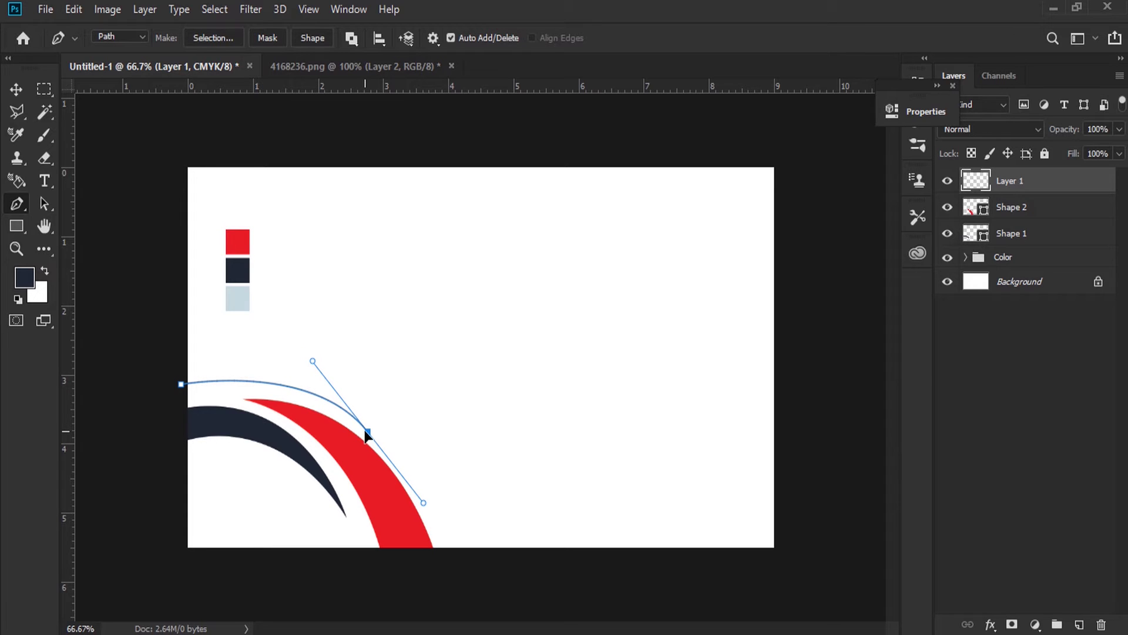
drag(312, 360, 292, 349)
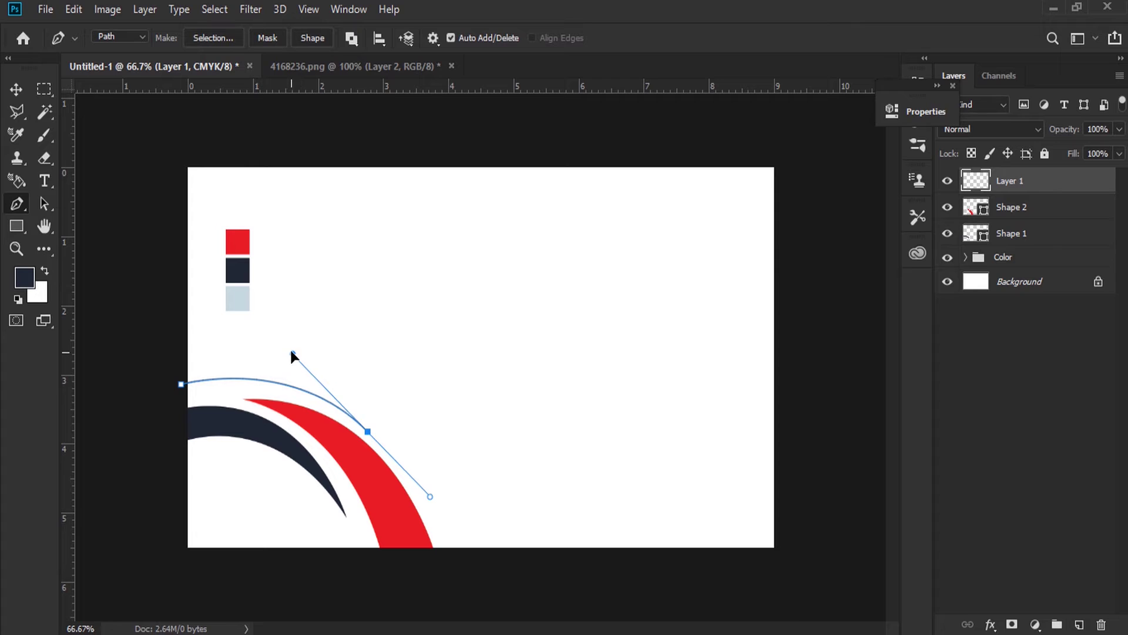
alt+click(367, 432)
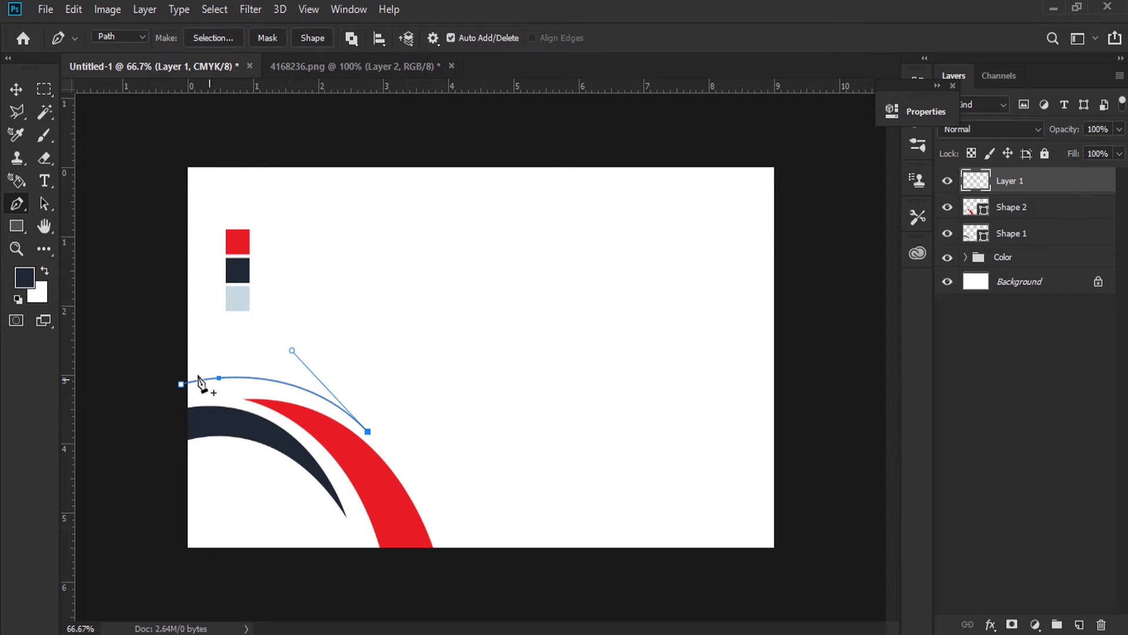
Curve the path back up to the left edge and close it
drag(176, 350, 103, 342)
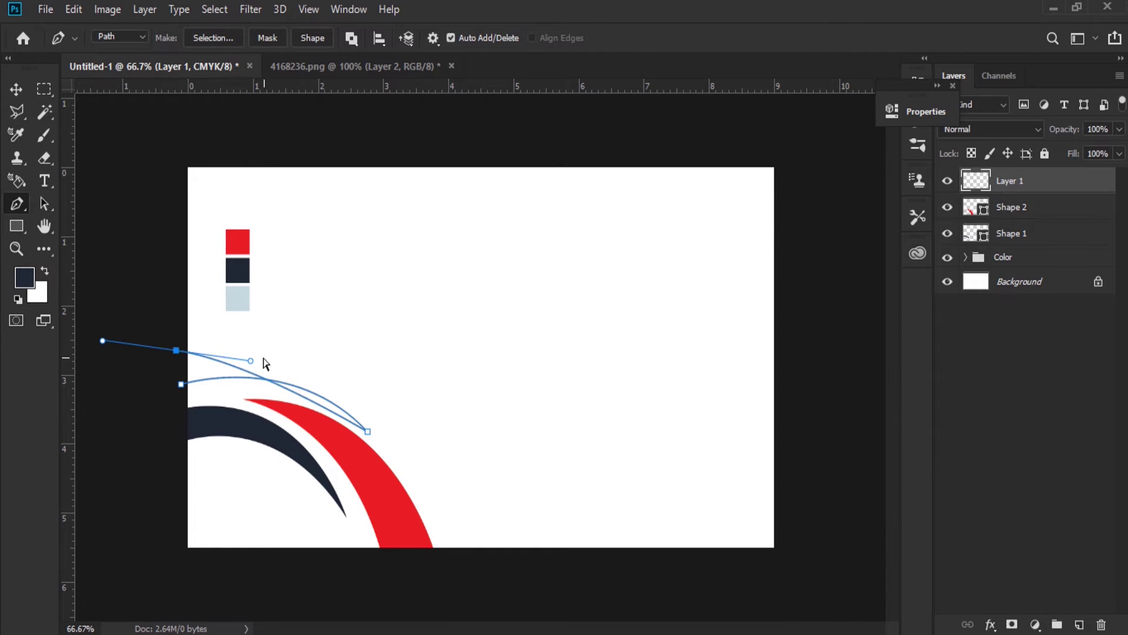
drag(250, 360, 318, 348)
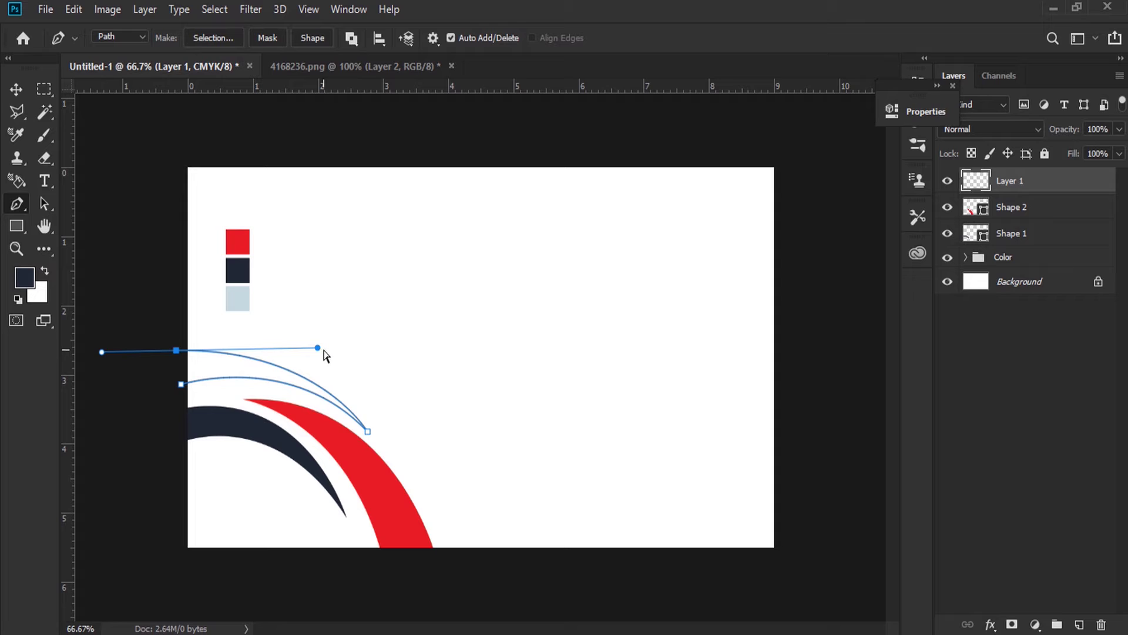
drag(317, 348, 301, 328)
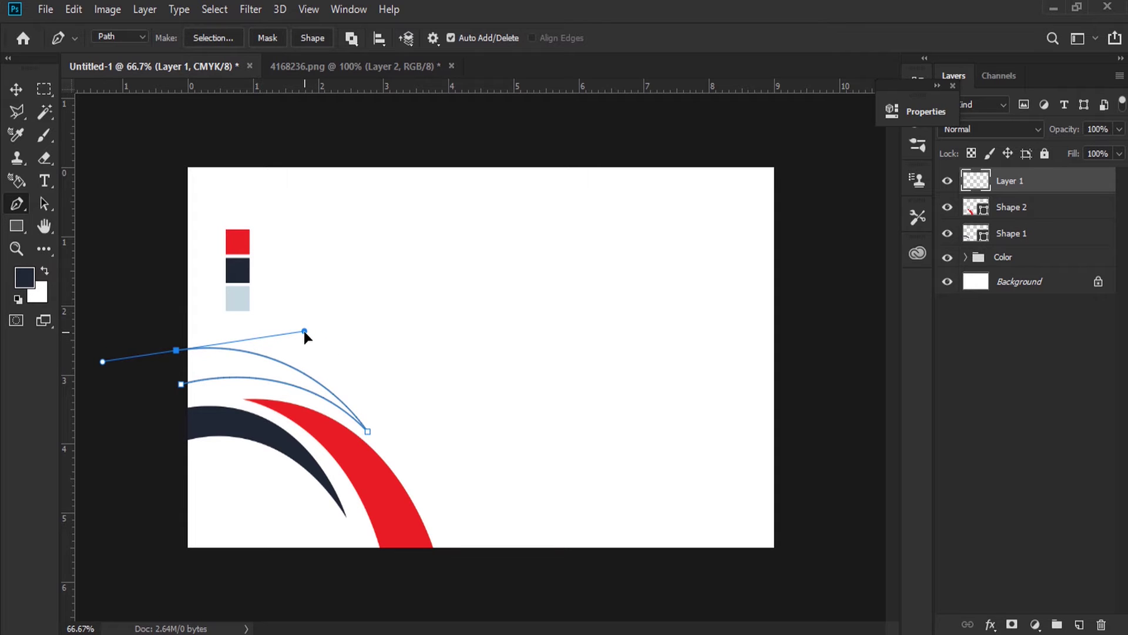
drag(301, 328, 295, 320)
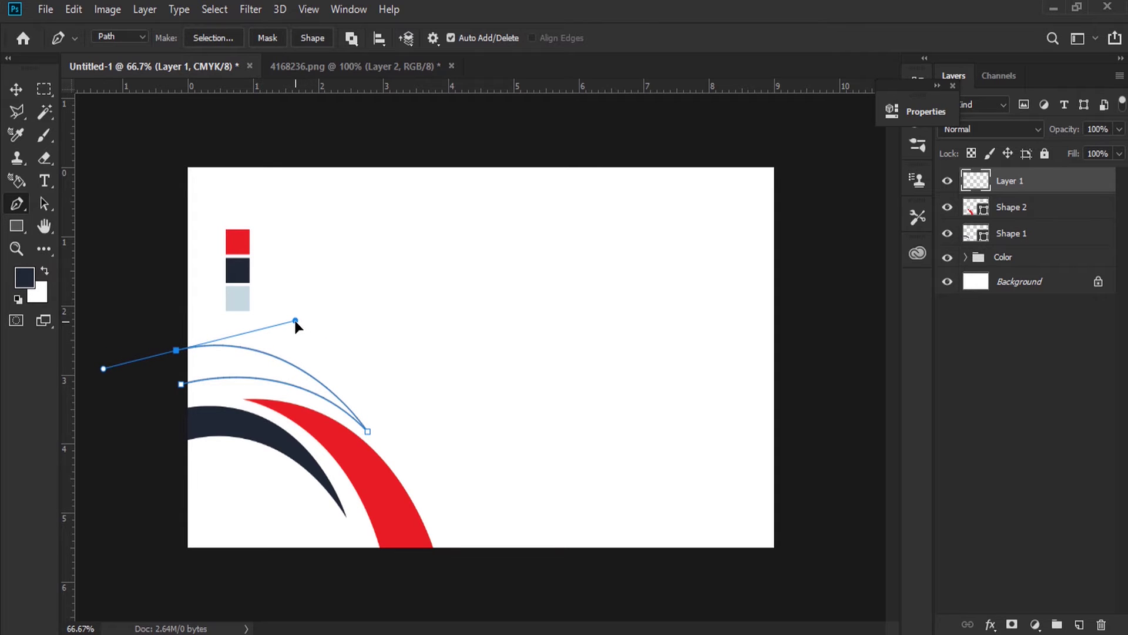
alt+click(176, 351)
click(181, 385)
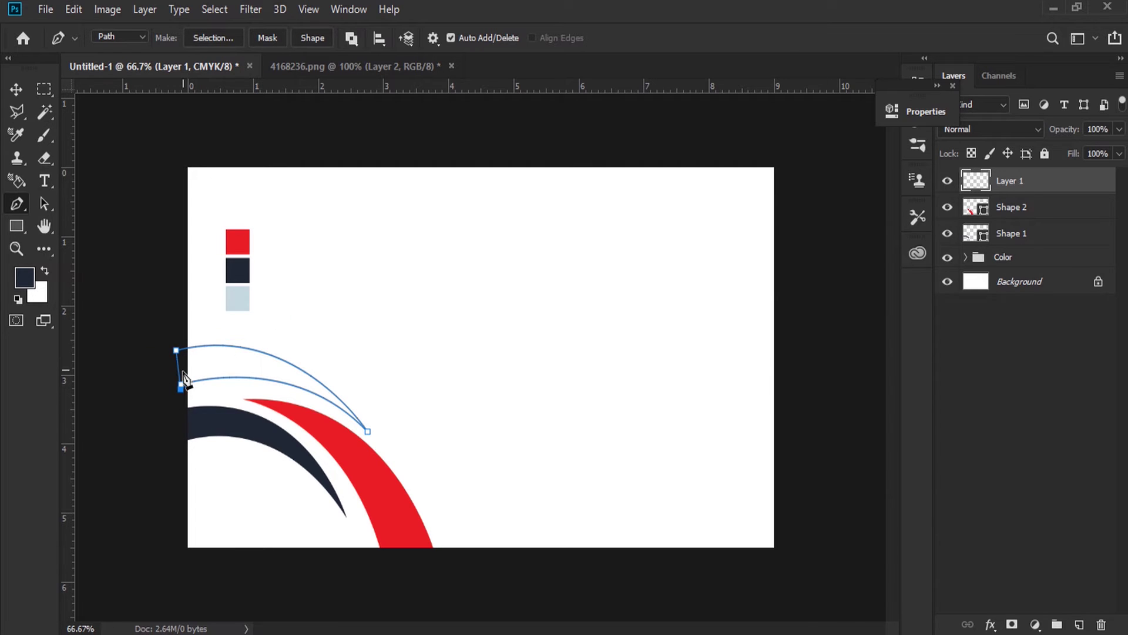
Make the closed path a shape filled with the light blue-grey swatch
click(315, 40)
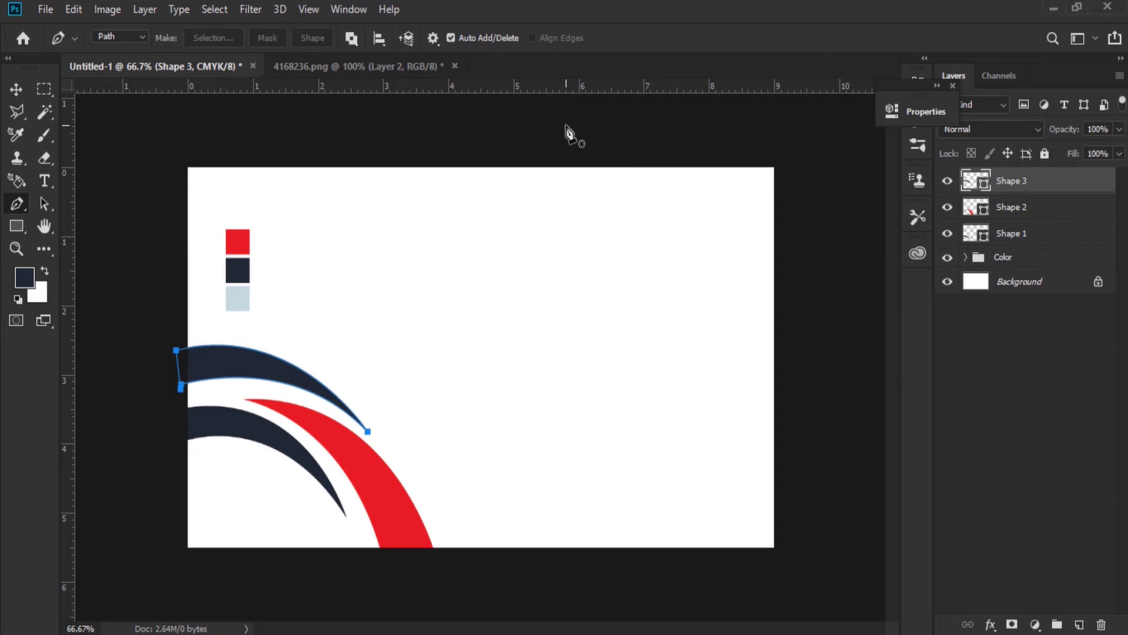
double_click(971, 185)
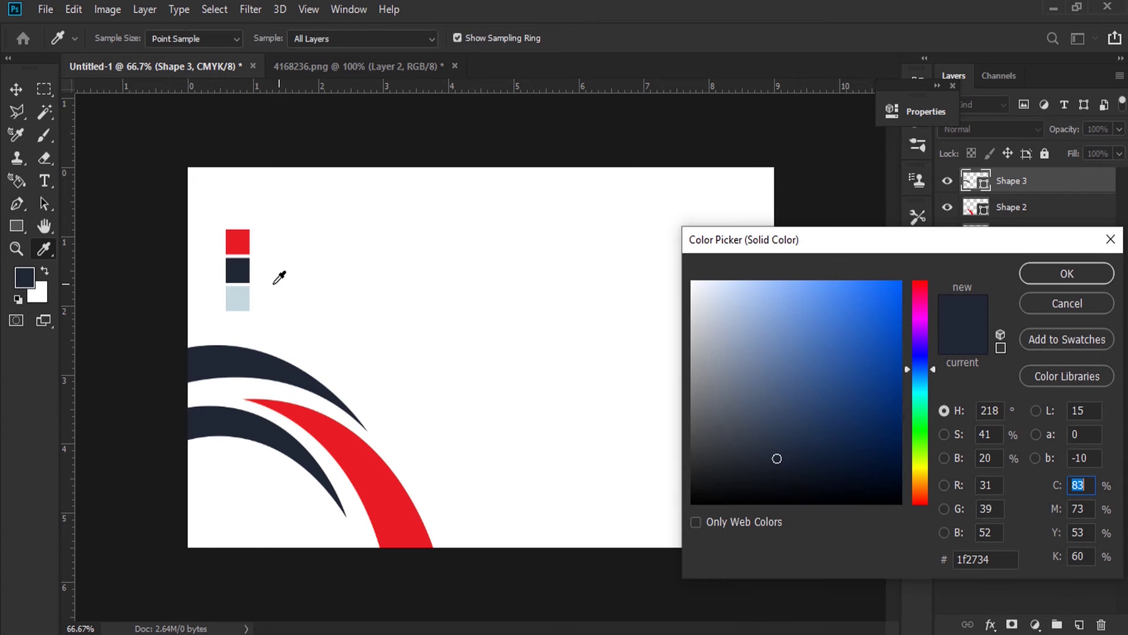
click(241, 289)
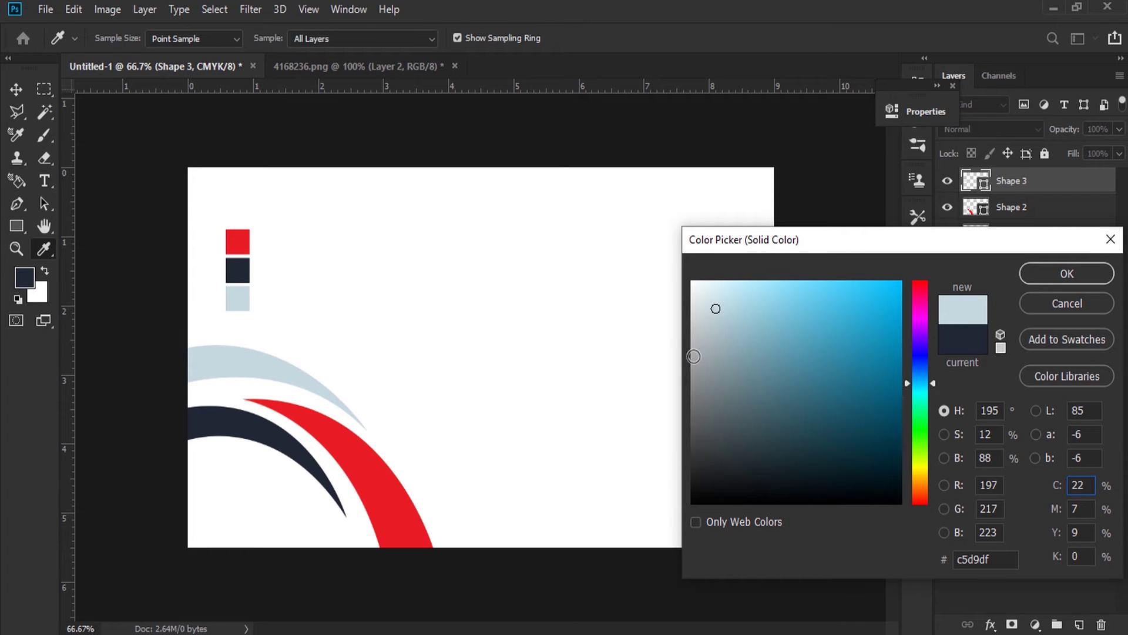
click(1057, 274)
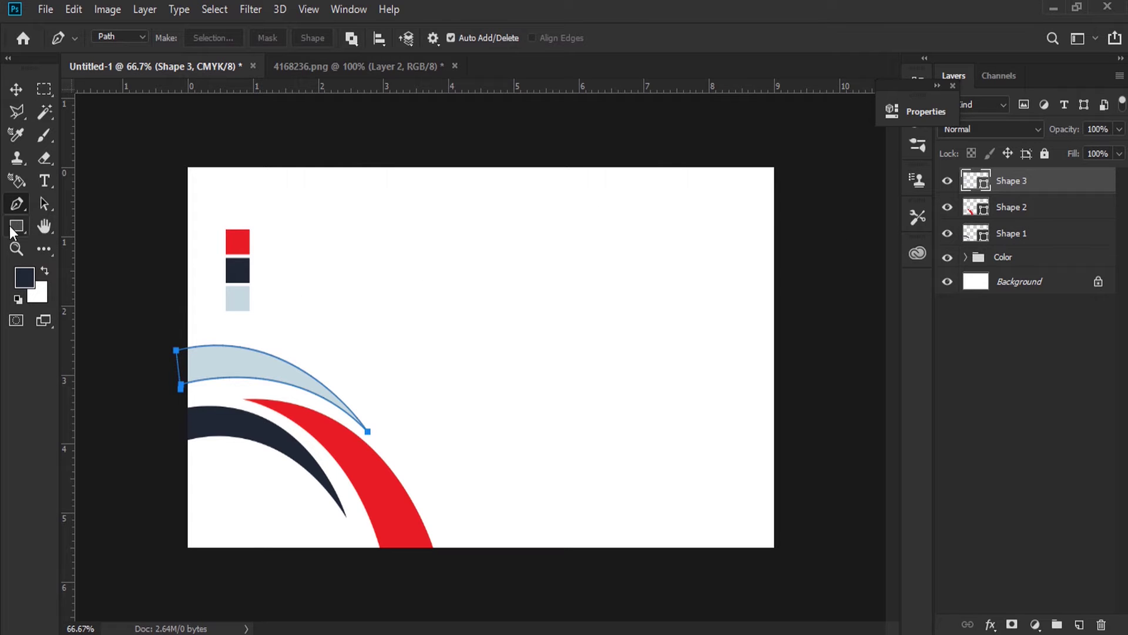
drag(11, 231, 65, 261)
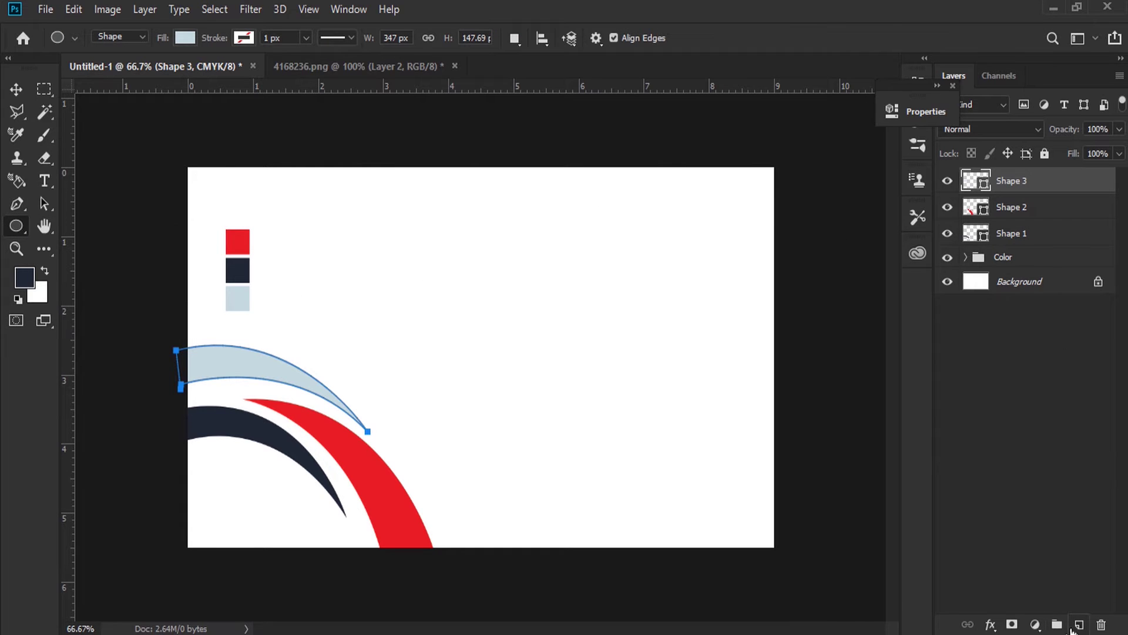
Draw a small circle near the card centre on a new layer and fill it red
click(1072, 627)
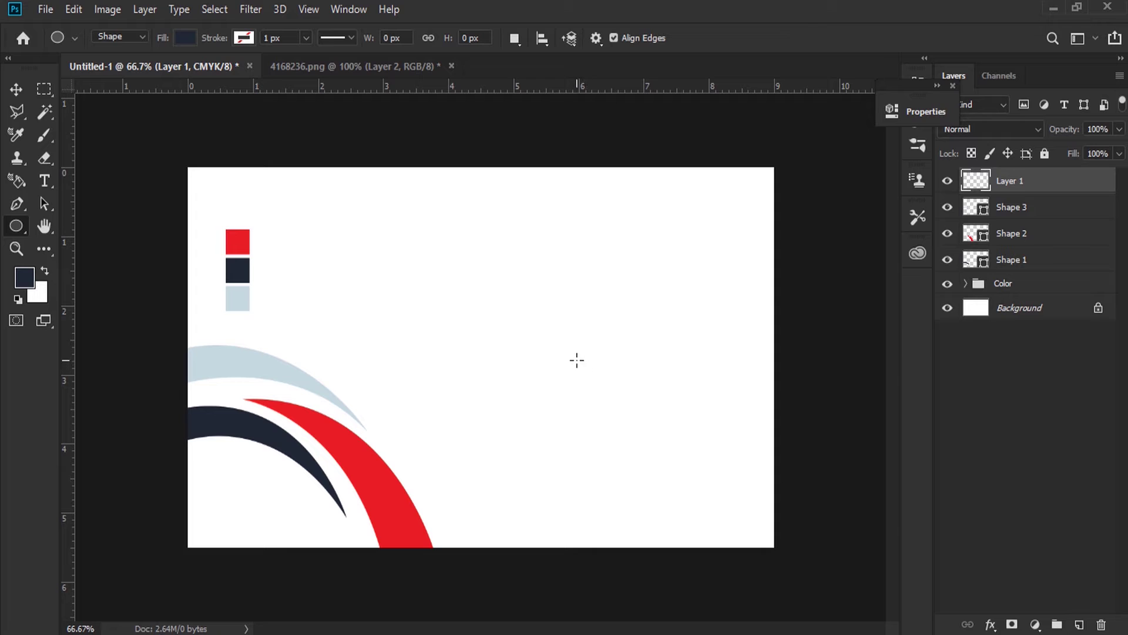
drag(540, 364, 592, 404)
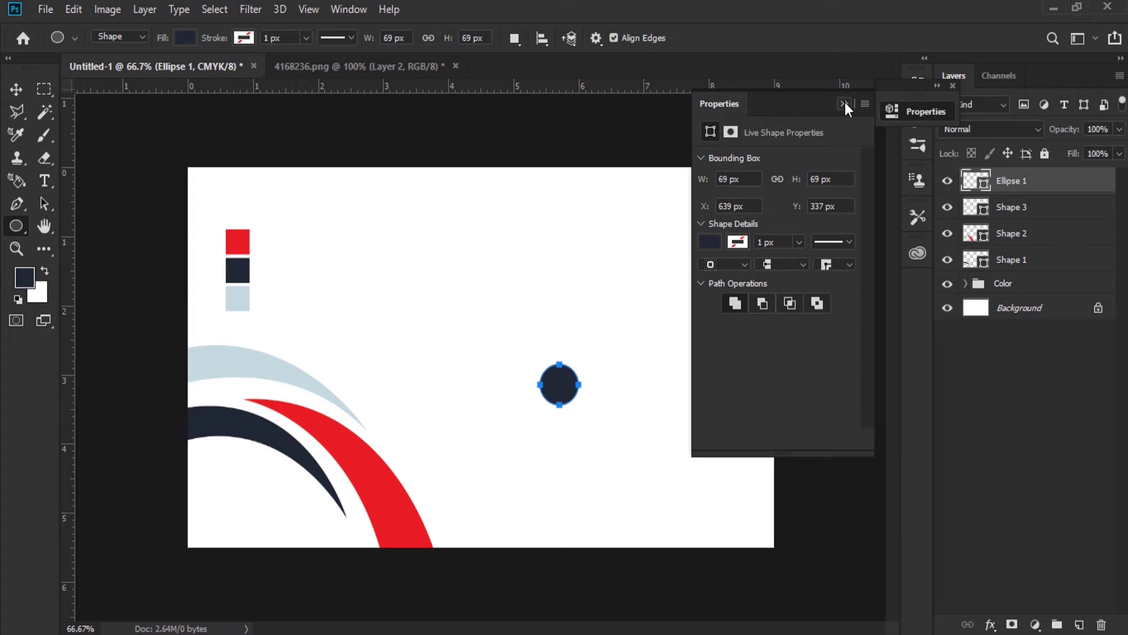
click(845, 104)
double_click(976, 183)
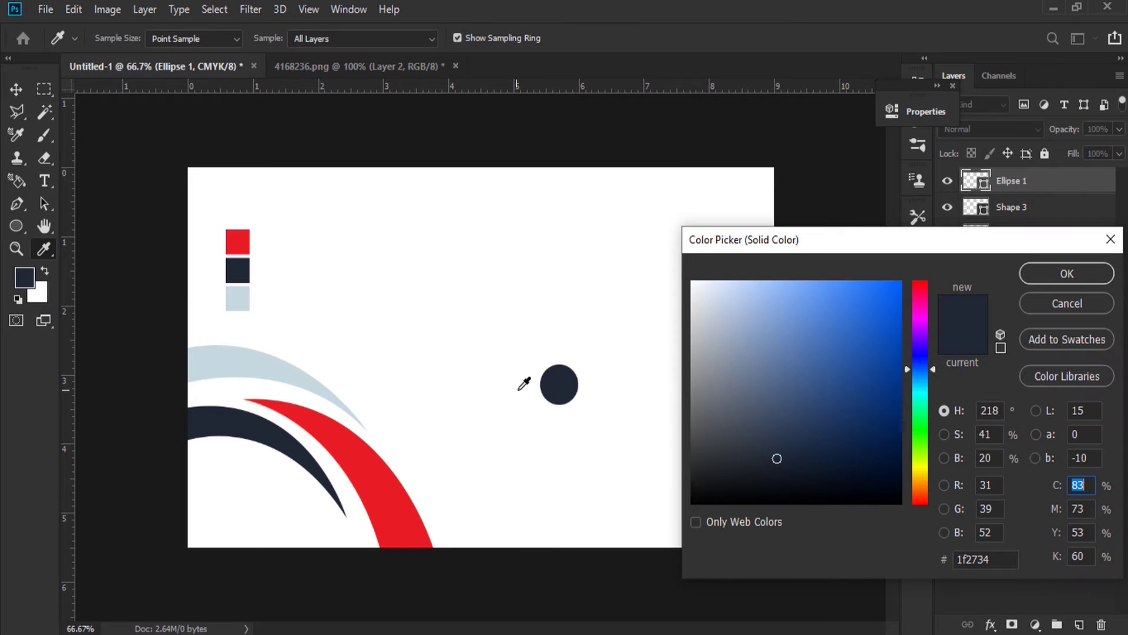
click(374, 449)
click(1054, 277)
Duplicate the red circle, place the copy below, and nudge both down and left
key(v)
drag(999, 200, 1079, 624)
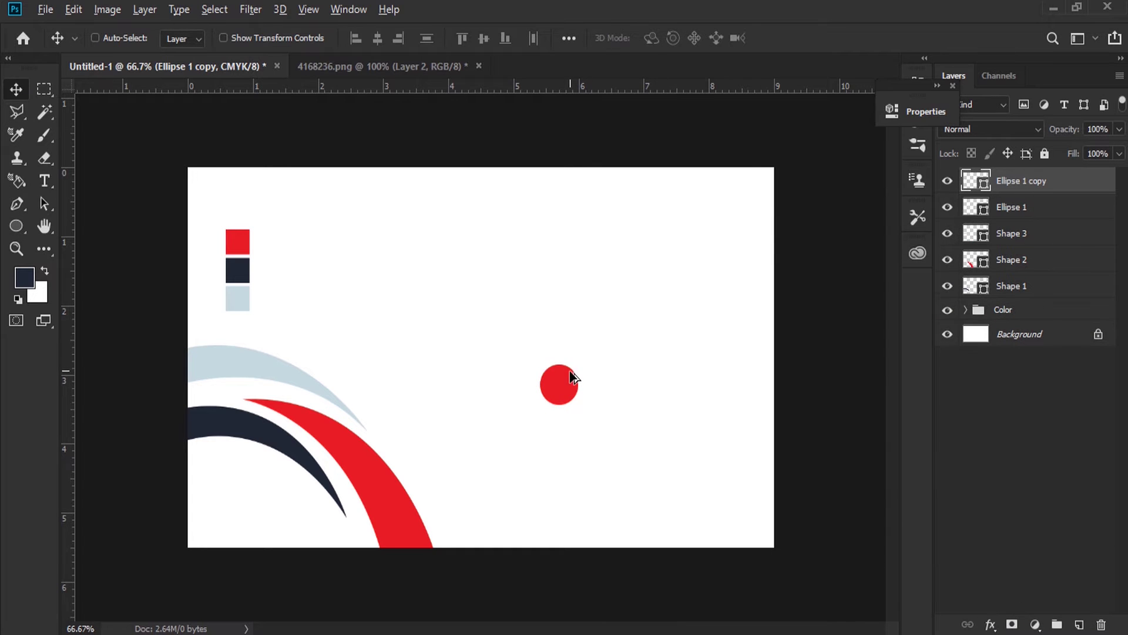
drag(570, 379, 573, 438)
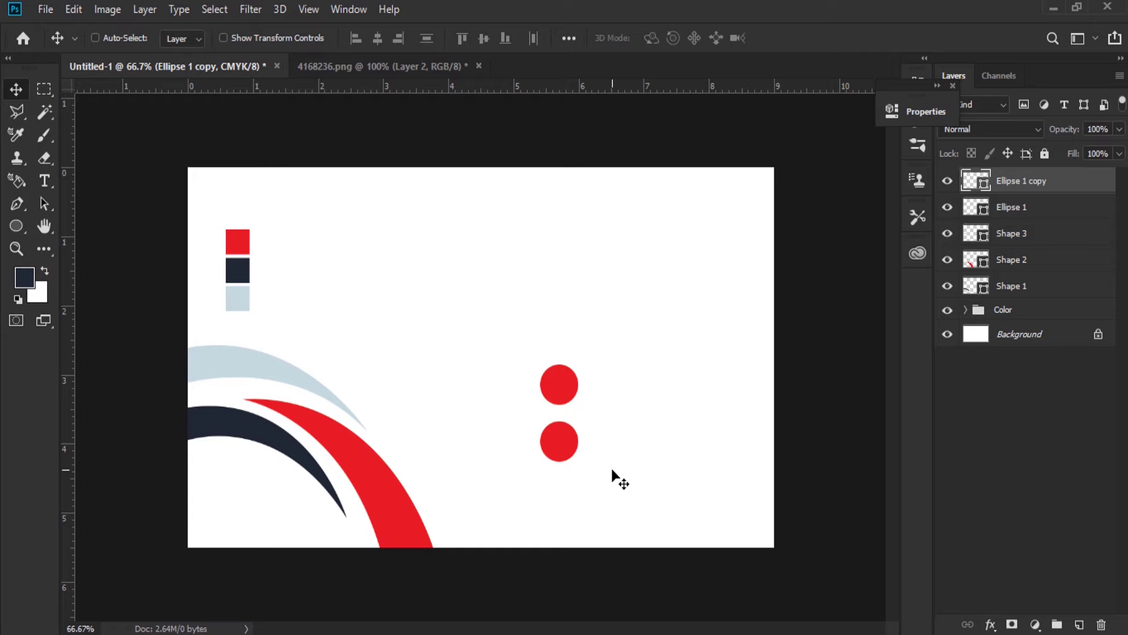
key(Down)
key(Down)
key(Down)
ctrl+click(1006, 211)
key(shift+Down)
key(shift+Down)
key(shift+Down)
key(shift+Left)
key(shift+Left)
key(shift+Left)
key(shift+Left)
key(shift+Left)
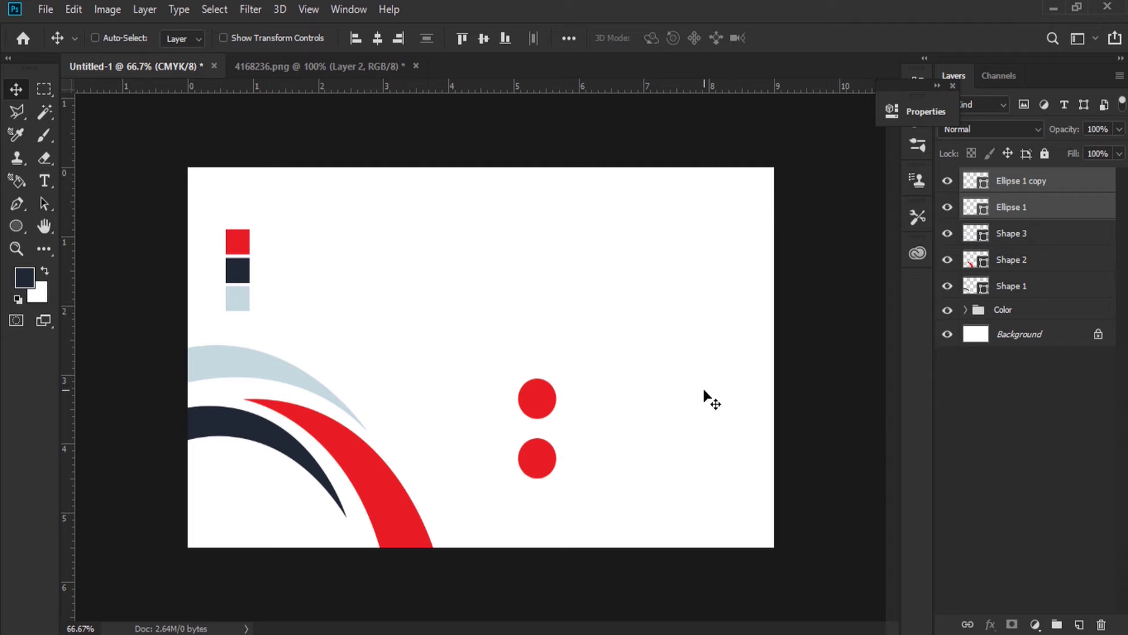
key(z)
click(552, 408)
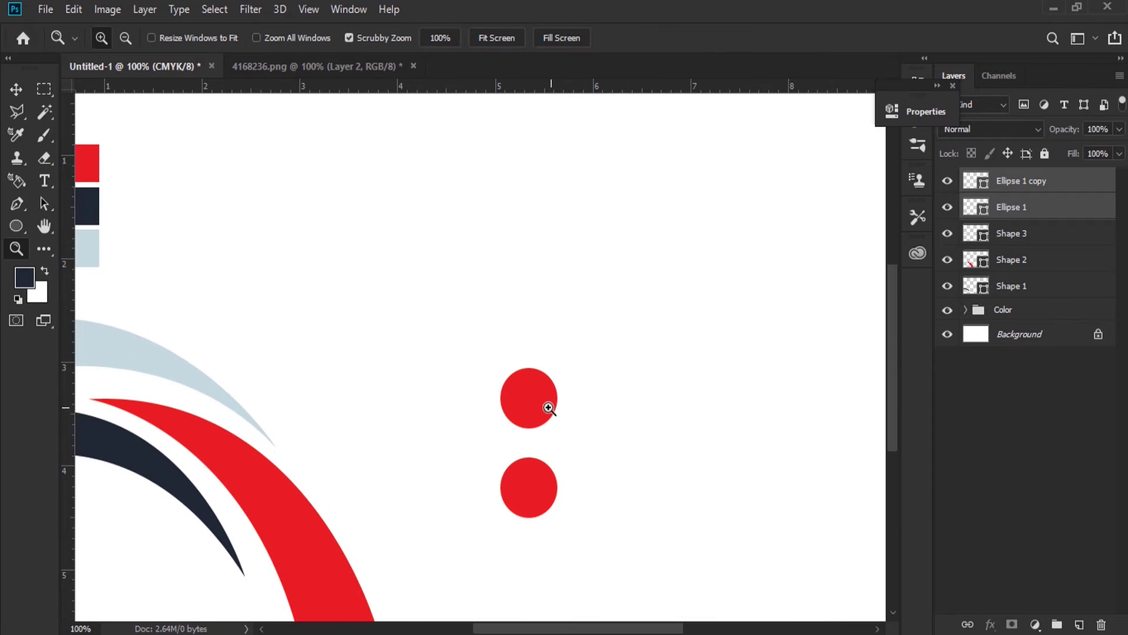
Draw a white globe custom shape centred in the lower red circle
drag(17, 226, 80, 304)
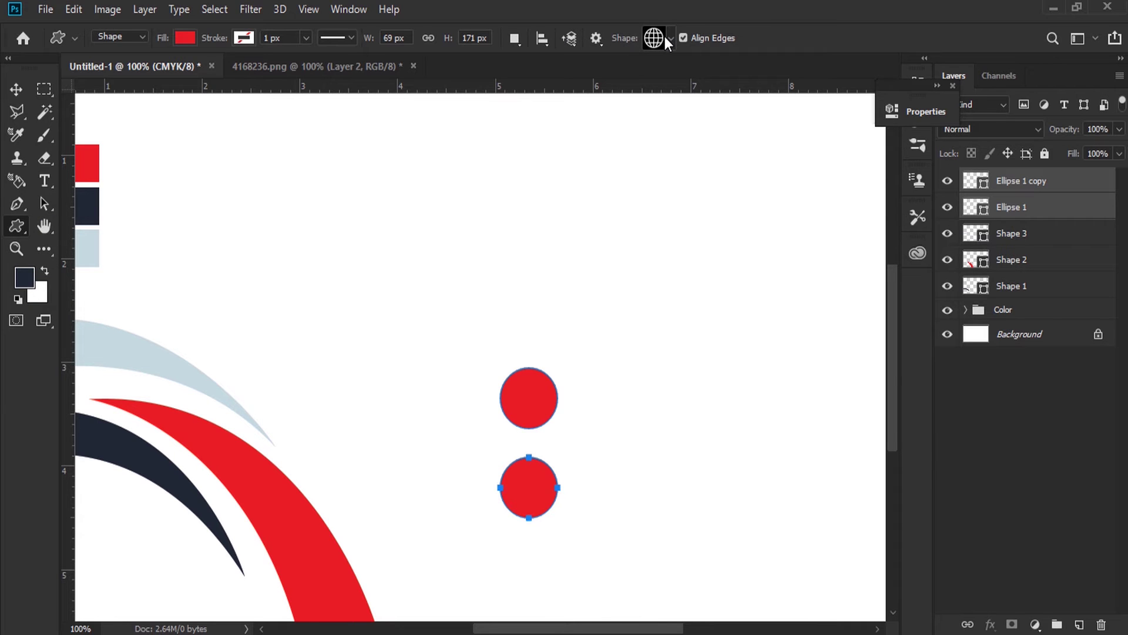
click(670, 39)
click(670, 39)
click(1079, 624)
drag(515, 474, 556, 508)
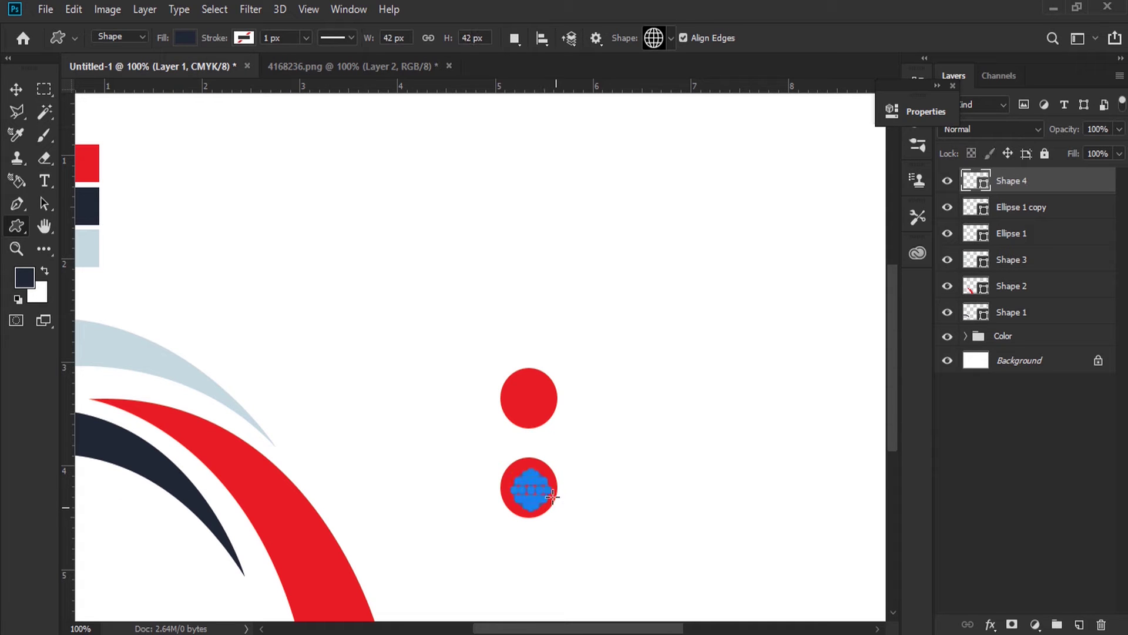
double_click(975, 181)
click(624, 220)
key(Return)
click(25, 94)
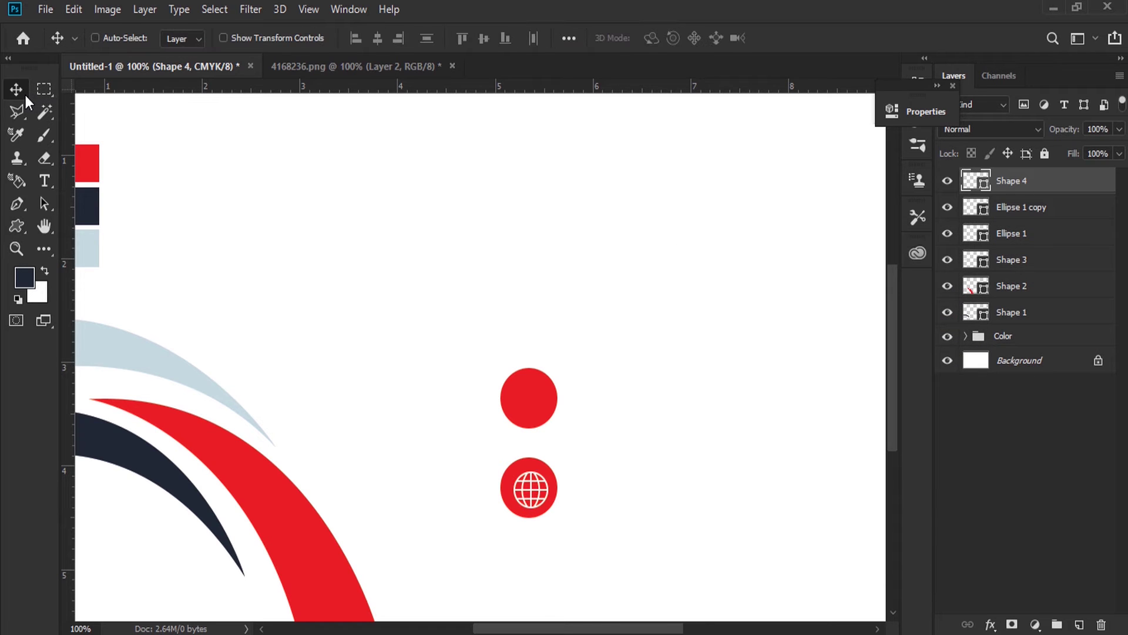
key(Up)
key(Up)
key(Up)
key(Right)
key(Right)
Draw a telephone custom shape inside the upper red circle
click(16, 227)
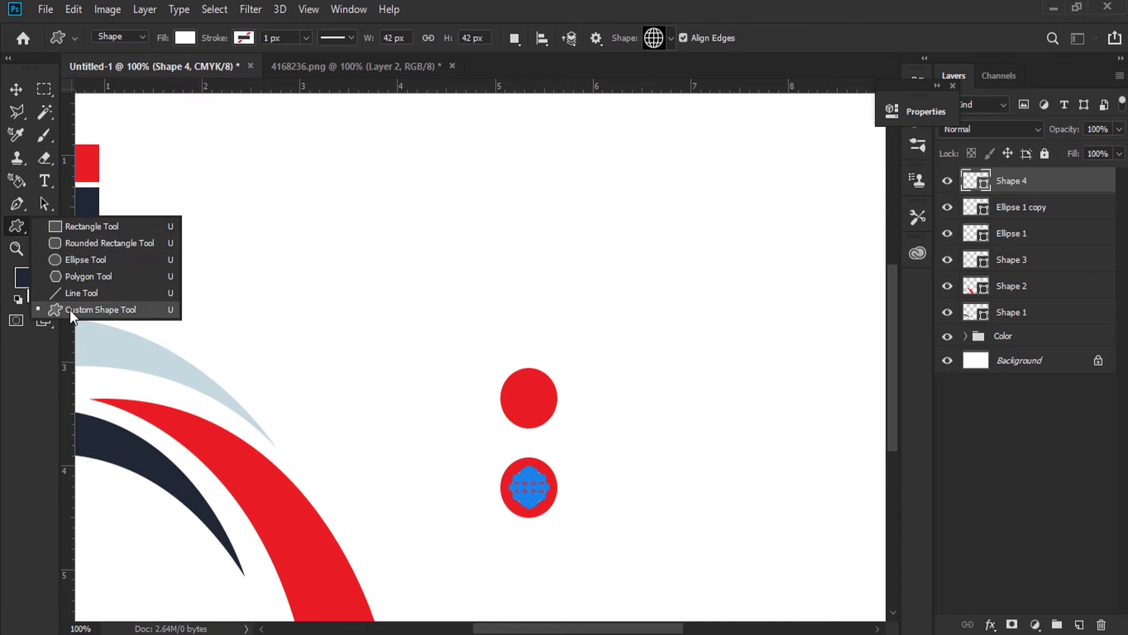
click(654, 37)
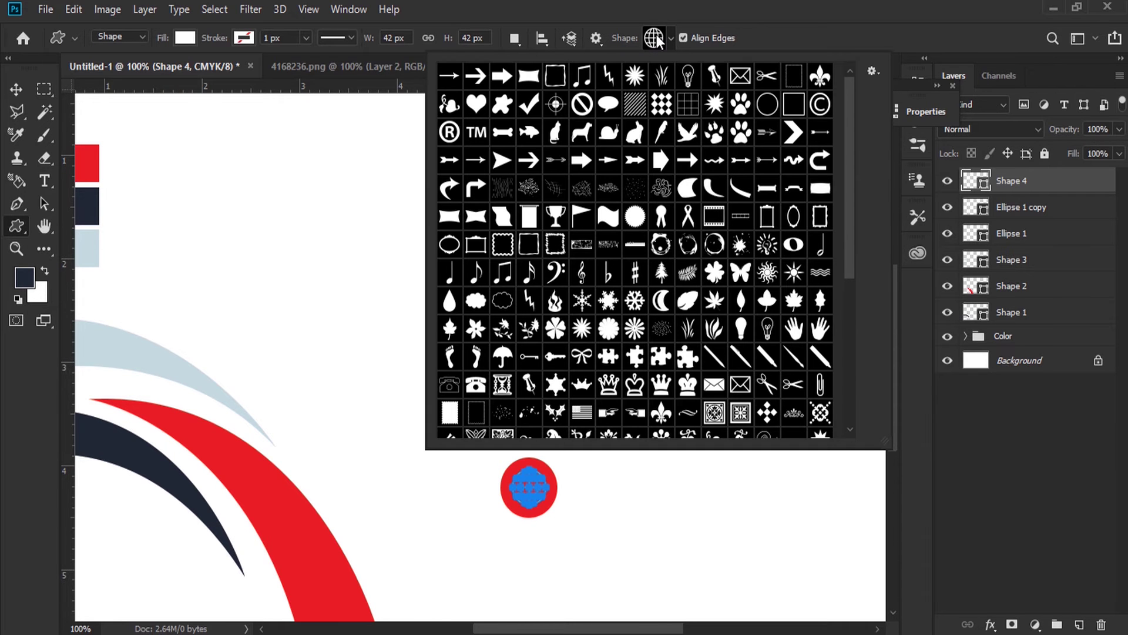
scroll(474, 338, down, 2)
scroll(474, 338, down, 1)
click(475, 317)
click(855, 6)
drag(517, 386, 549, 407)
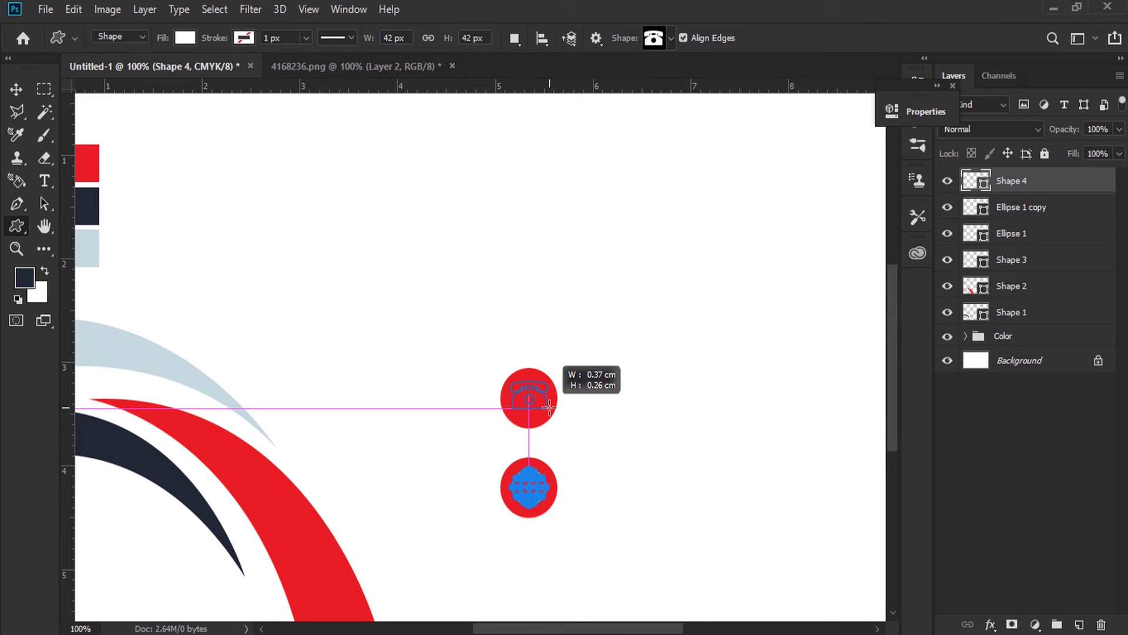
drag(549, 406, 551, 408)
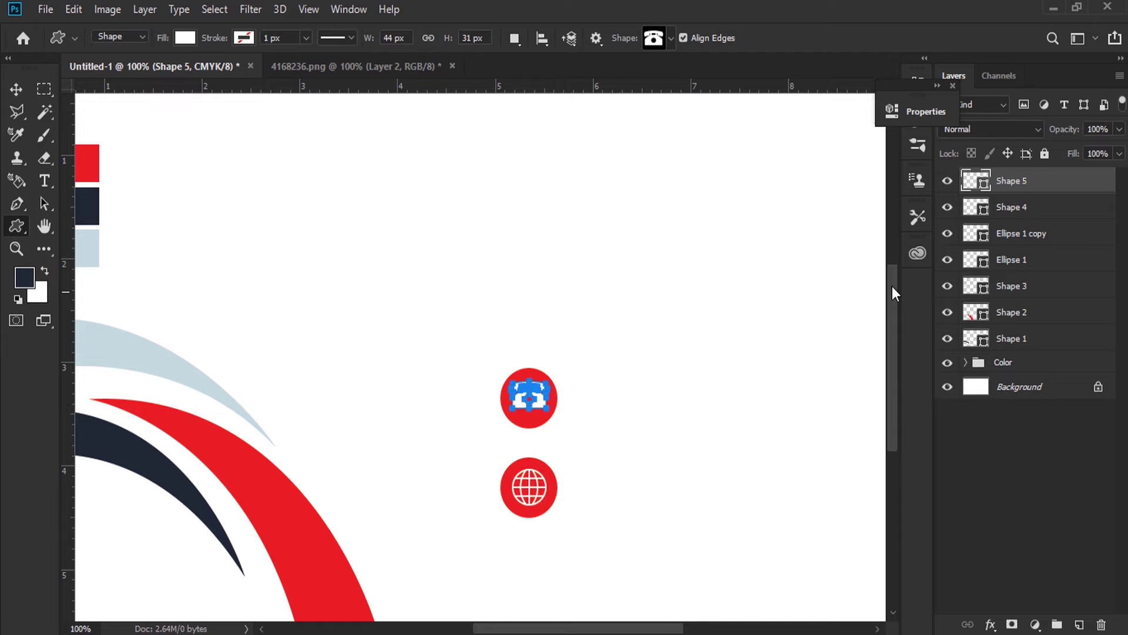
drag(477, 426, 398, 380)
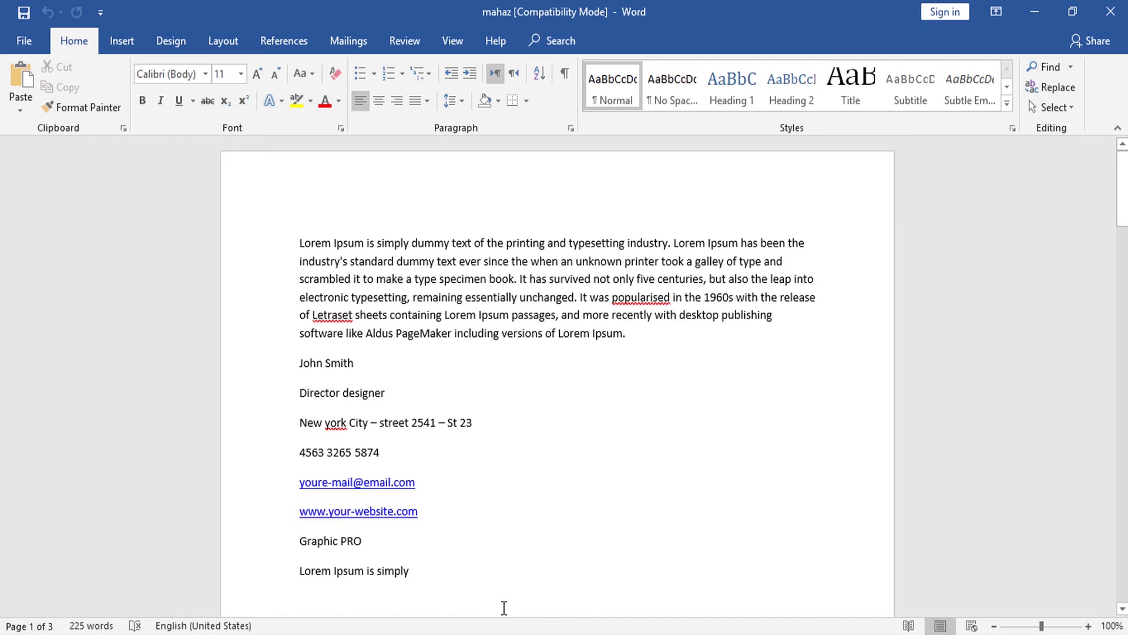
Copy the phone number line from the Word contact document
triple_click(301, 457)
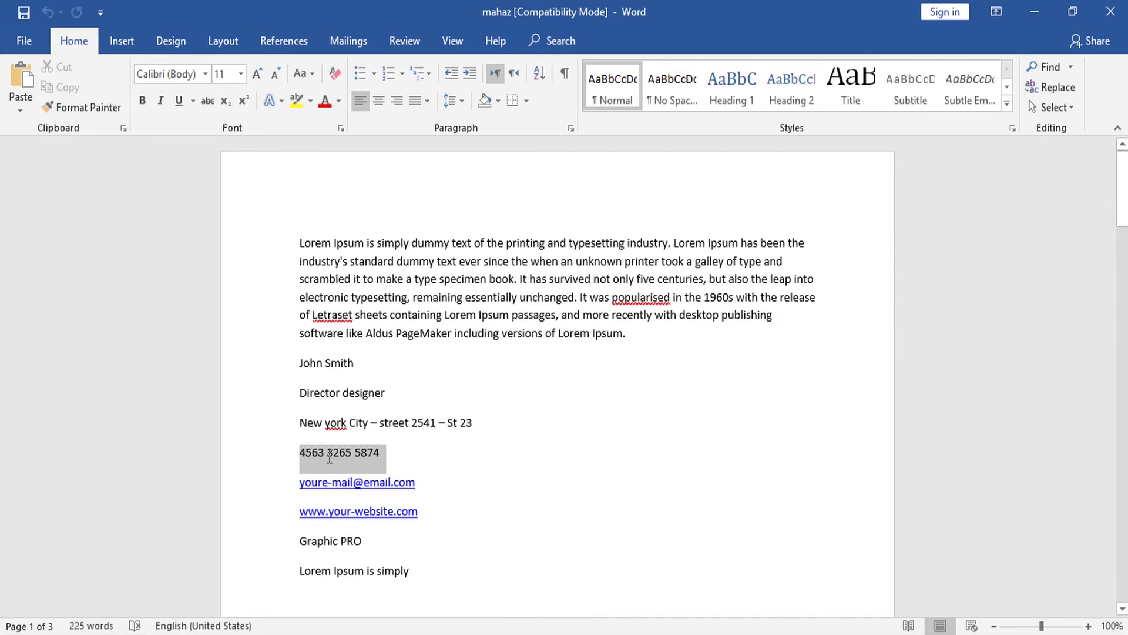
right_click(328, 457)
click(352, 242)
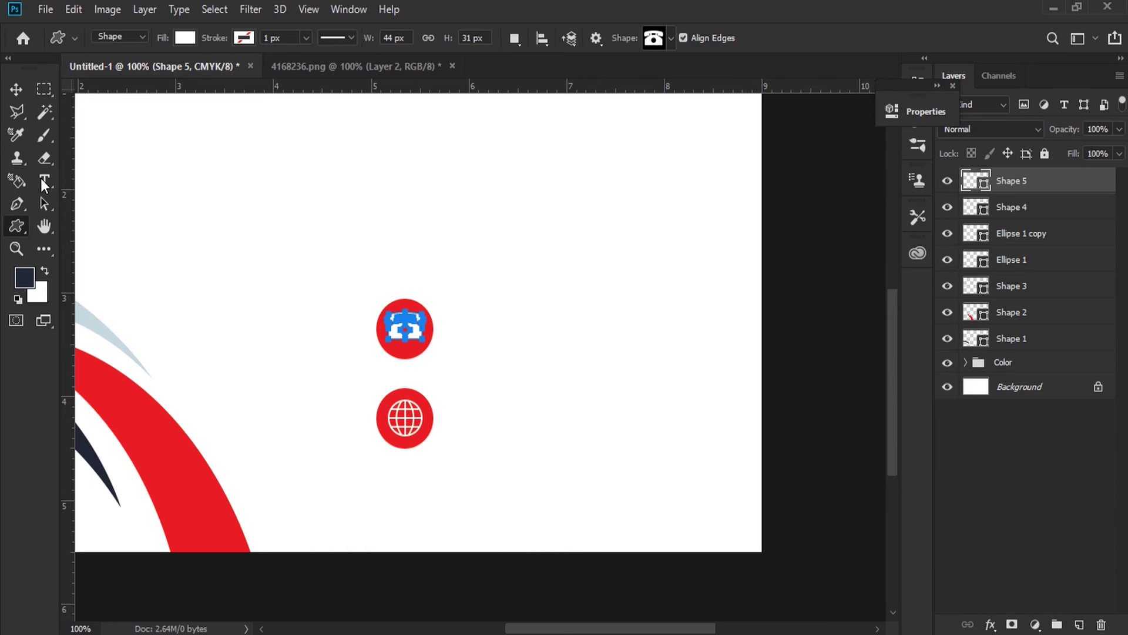
Add a black Century Gothic 8 pt text layer right of the telephone icon
click(18, 298)
key(t)
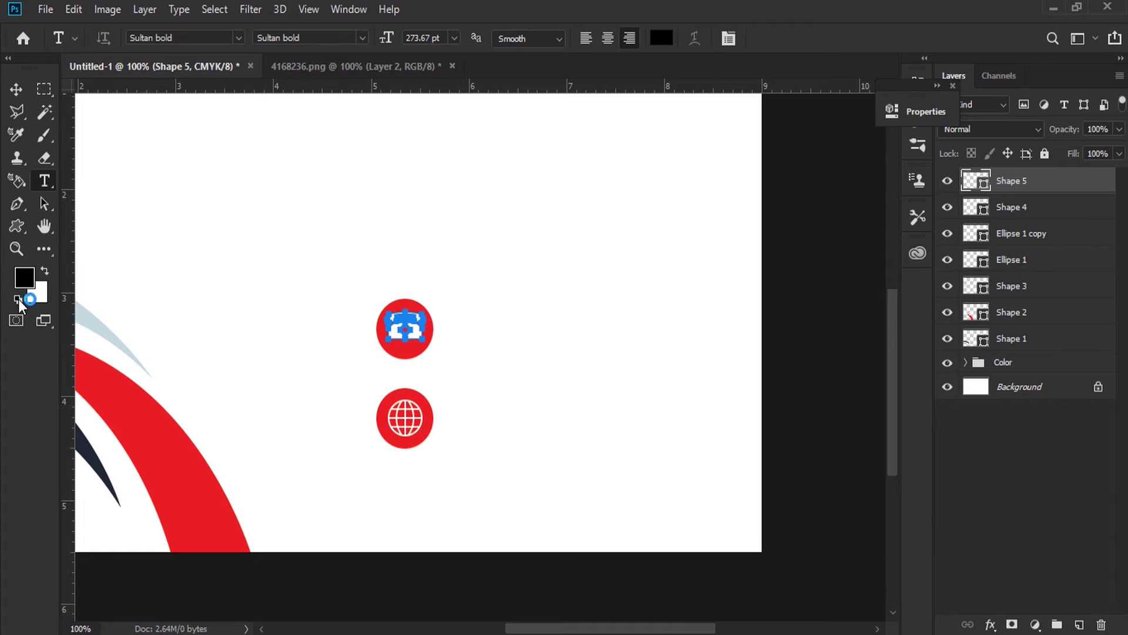
click(481, 328)
key(ctrl+v)
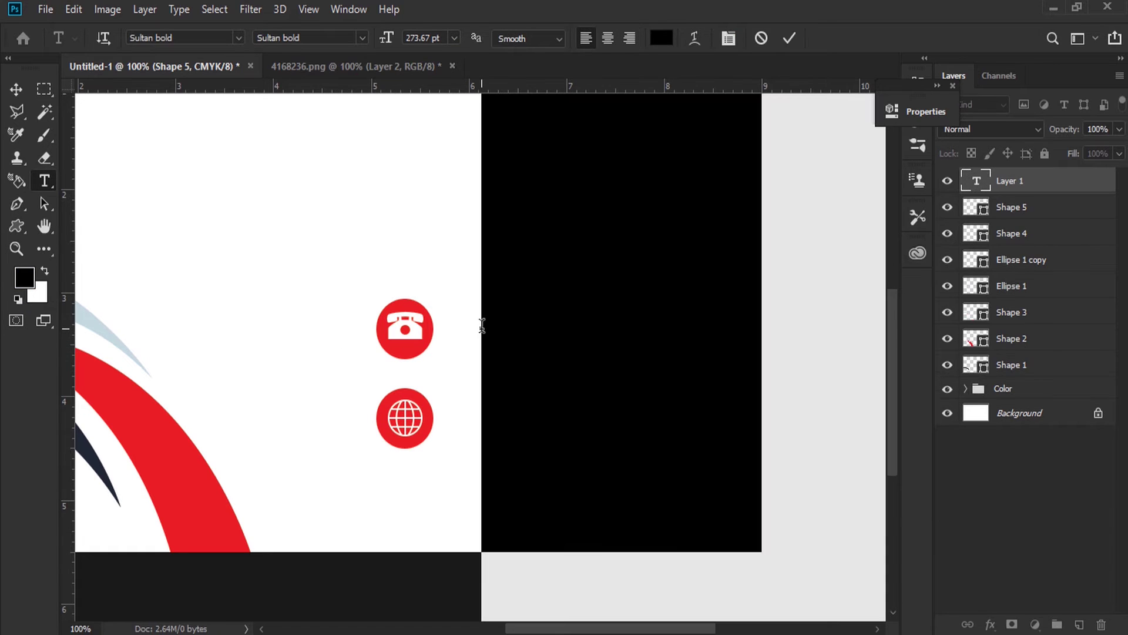
click(454, 36)
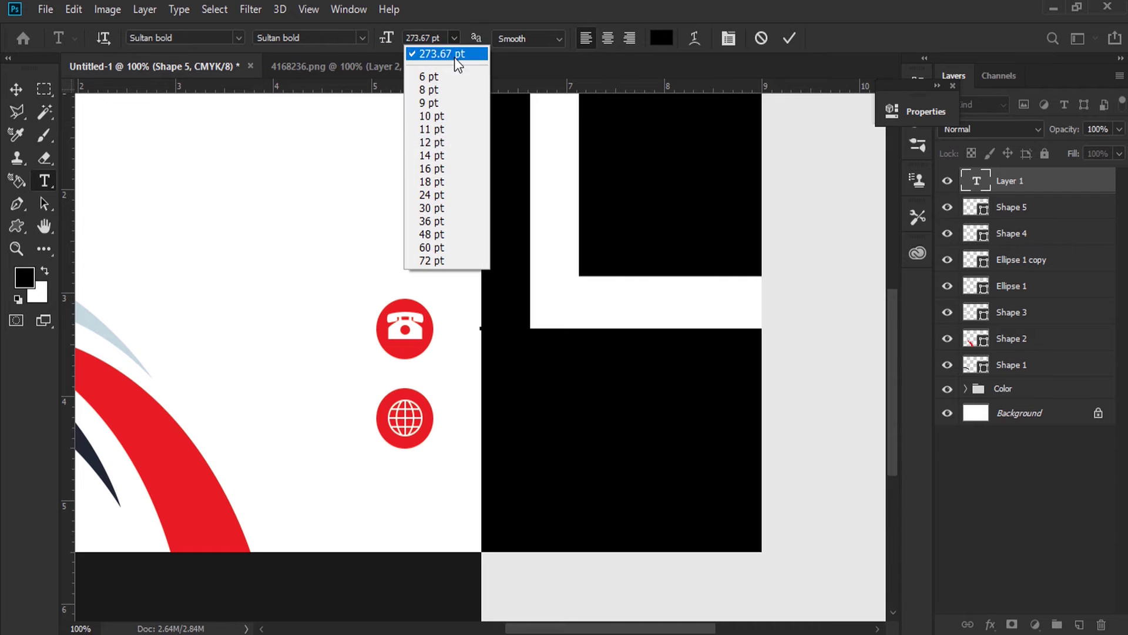
click(444, 169)
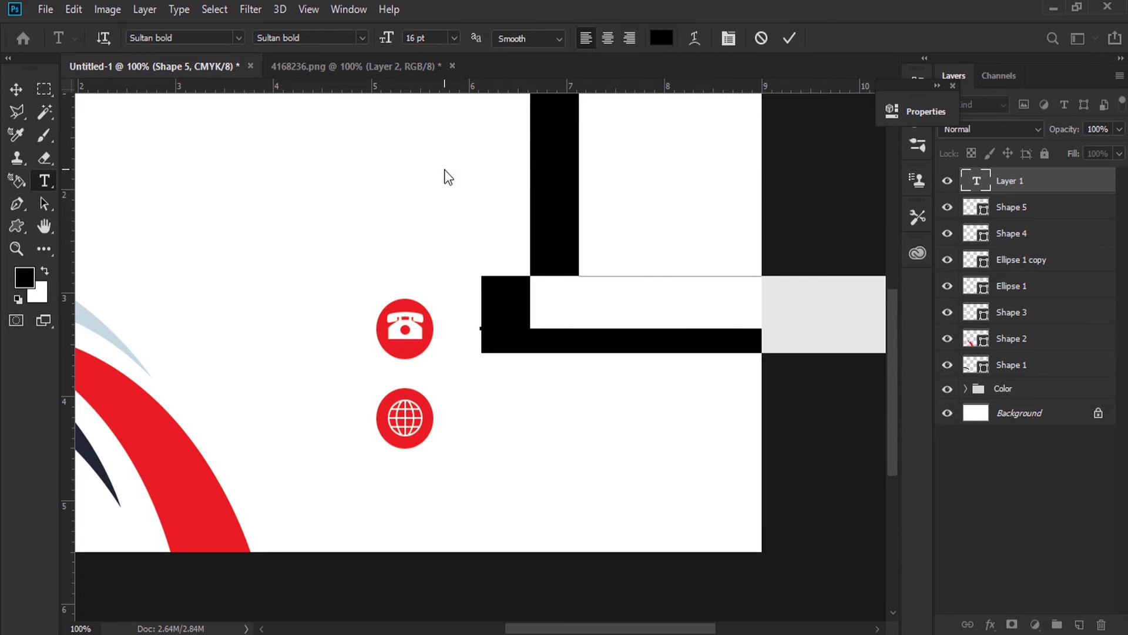
click(453, 37)
click(444, 130)
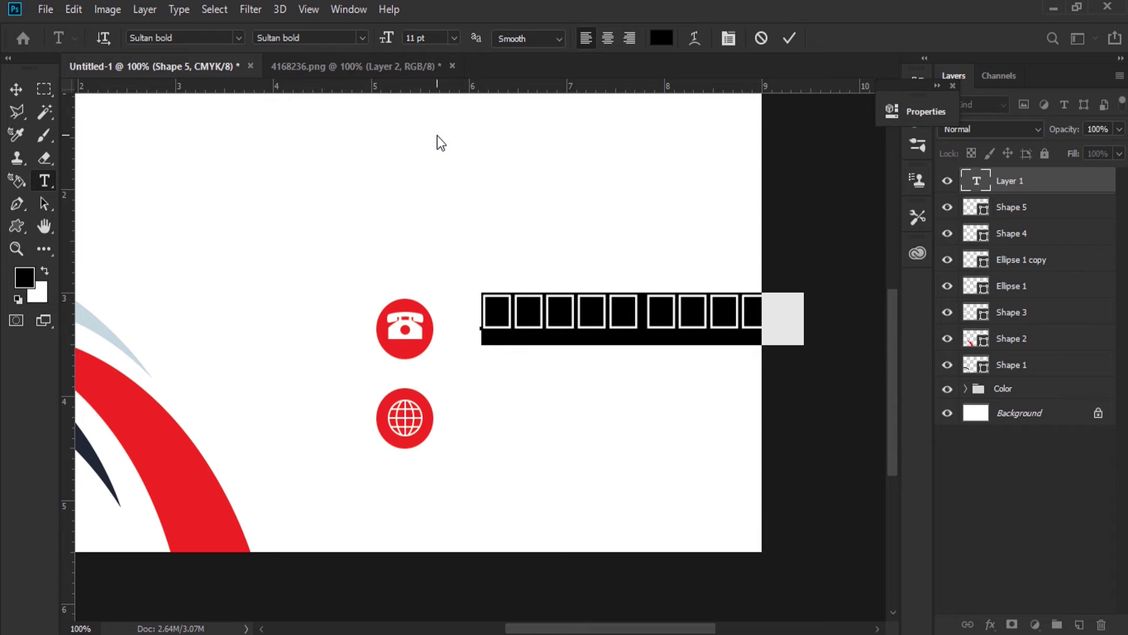
click(238, 38)
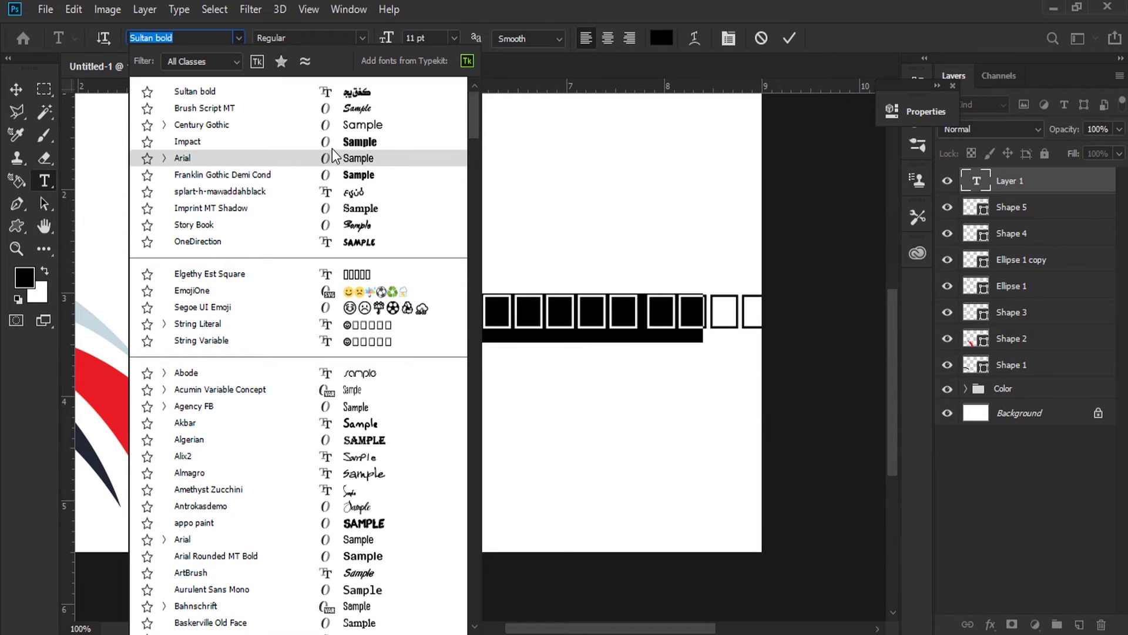
click(337, 123)
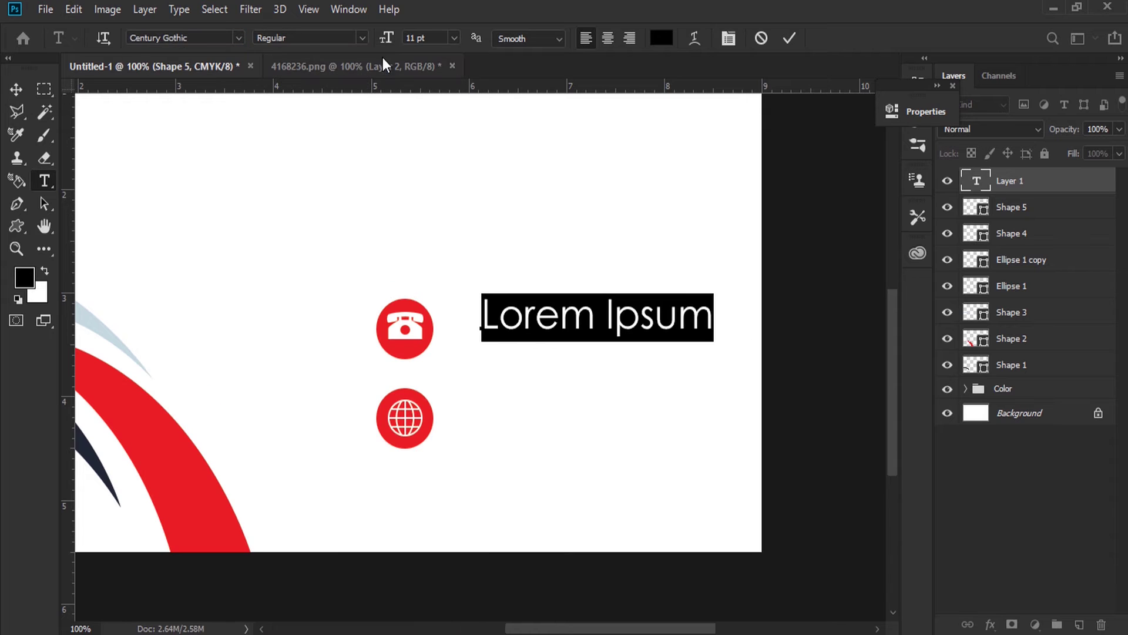
key(Down)
key(Down)
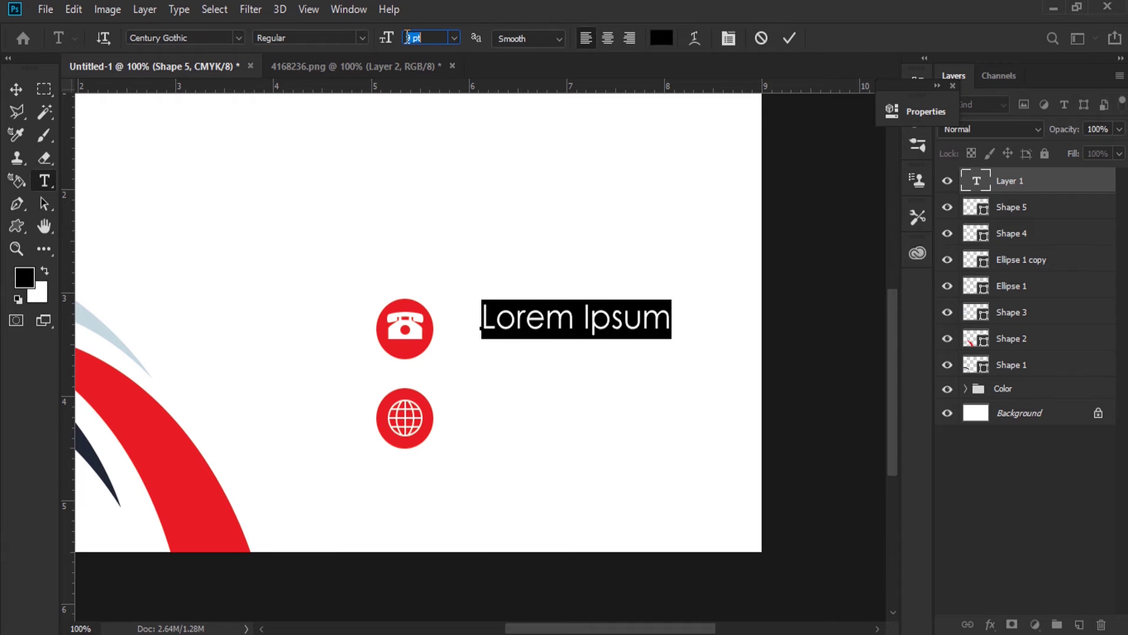
key(Down)
Paste the phone number with a leading '+' and repeat it as a second line
right_click(536, 324)
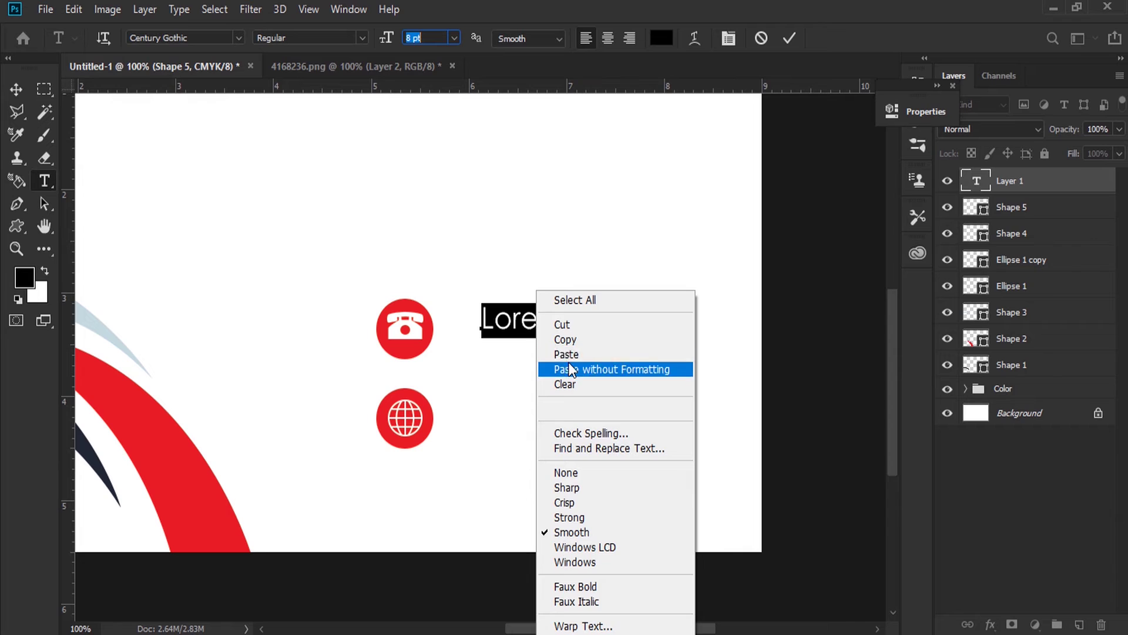
click(573, 367)
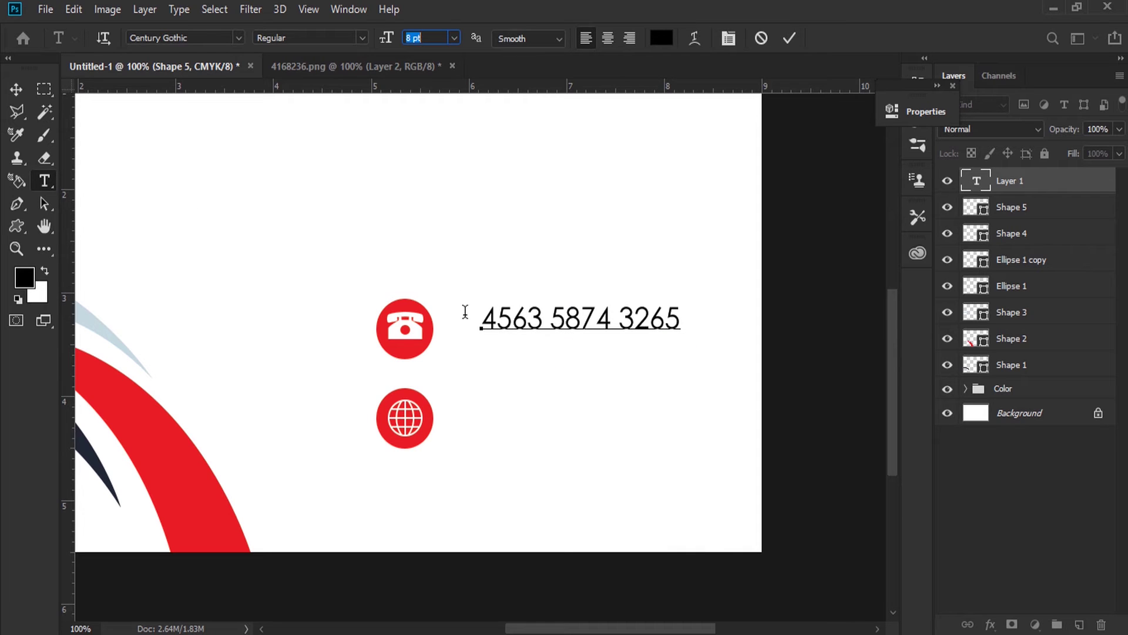
text(+)
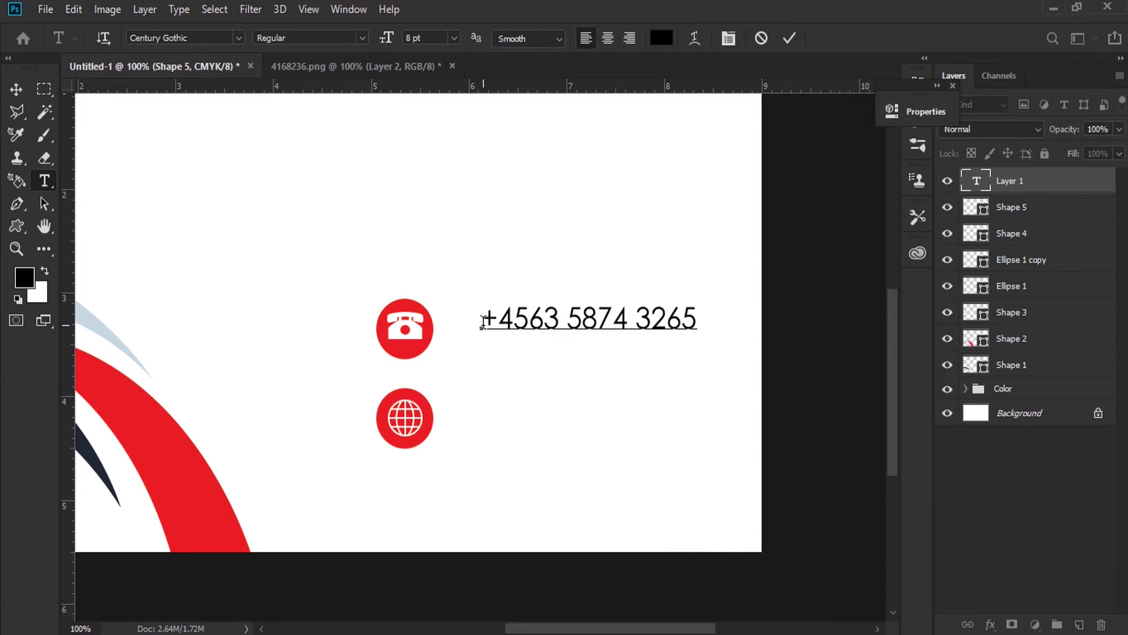
key(ctrl+a)
right_click(642, 319)
click(665, 337)
click(700, 318)
right_click(504, 362)
click(541, 79)
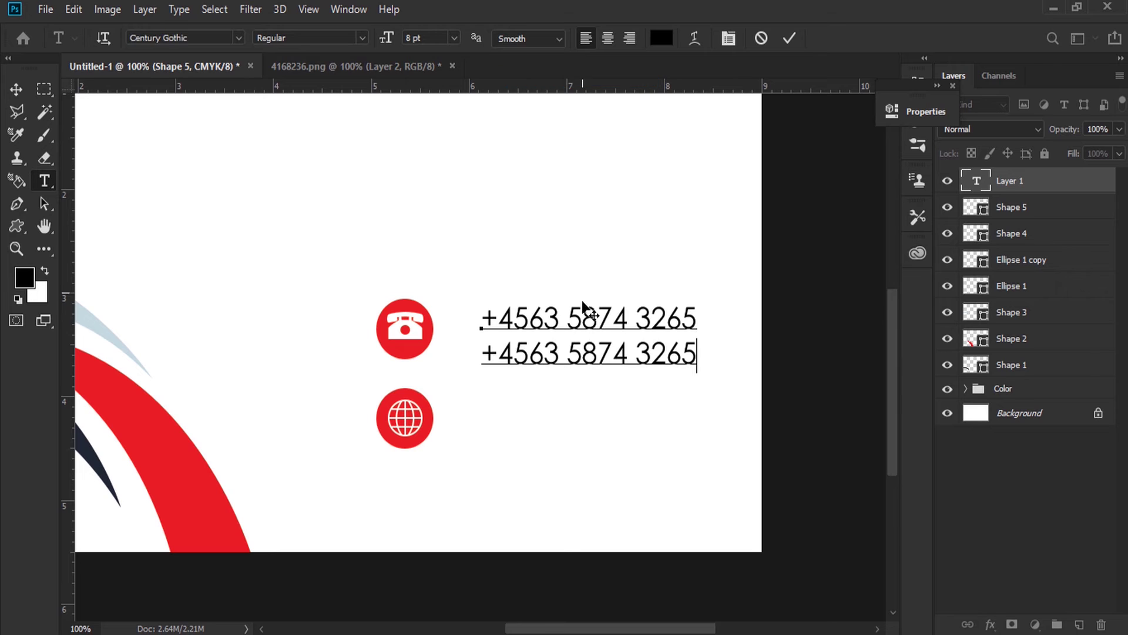
click(17, 89)
Shift the phone text beside the telephone and tighten the spacing between its two lines
drag(605, 325, 573, 317)
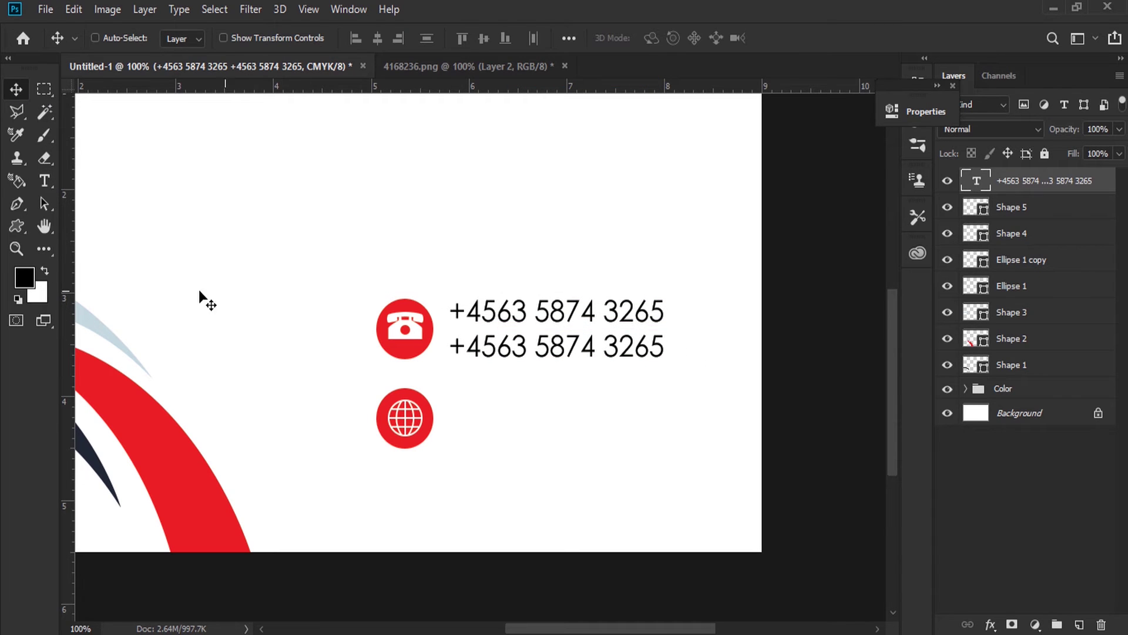
click(45, 182)
double_click(545, 345)
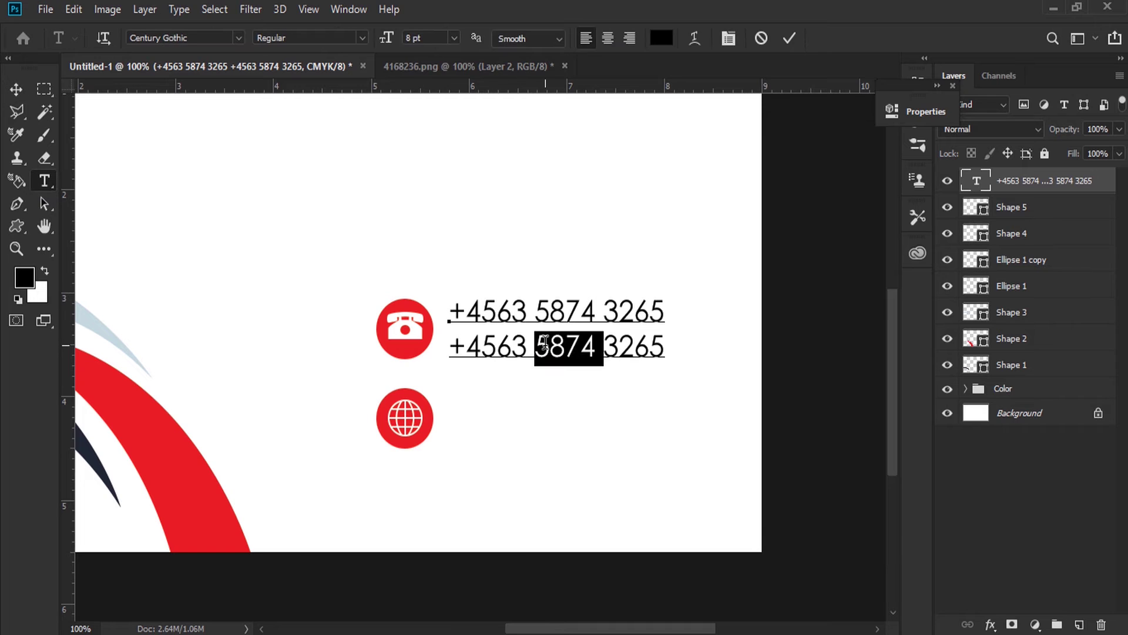
click(546, 345)
triple_click(546, 346)
key(ctrl+a)
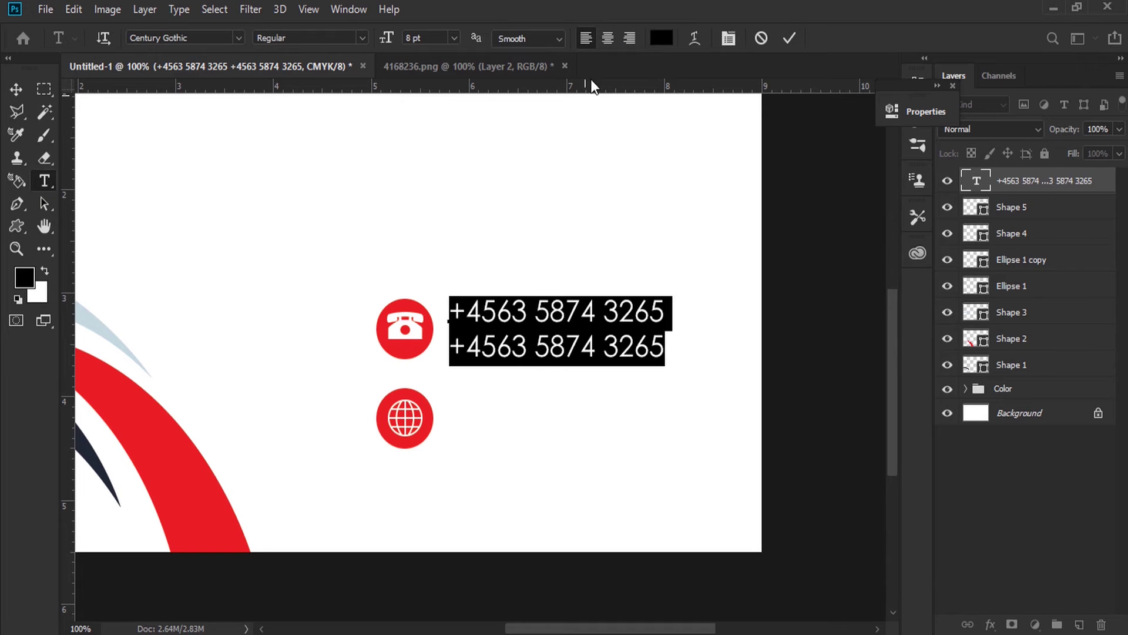
click(729, 39)
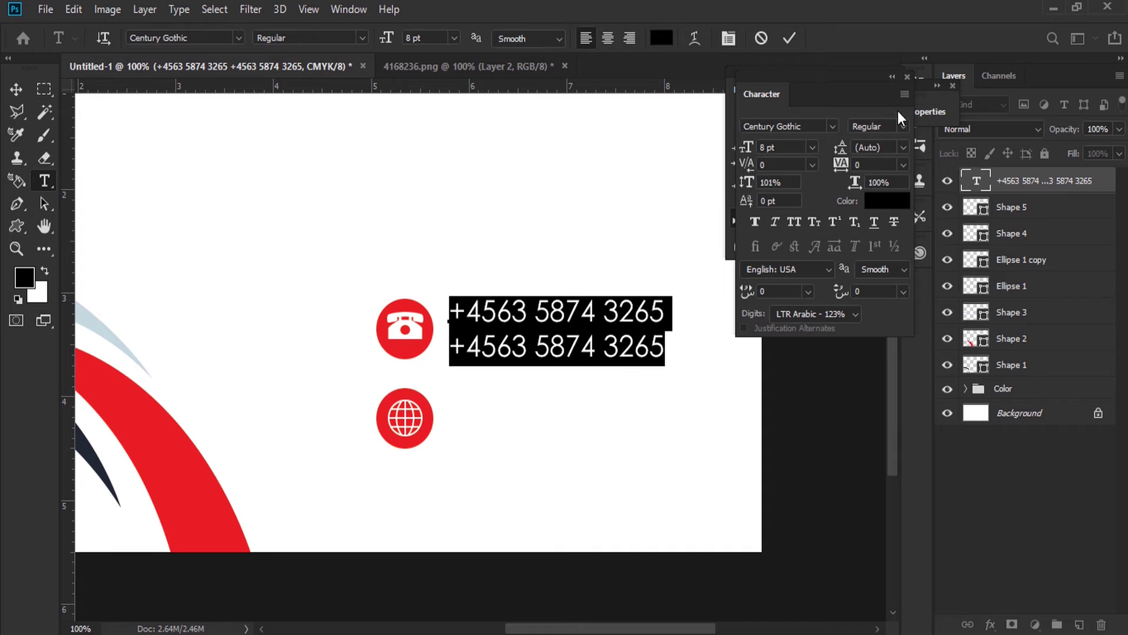
scroll(877, 146, up, 2)
scroll(877, 145, down, 3)
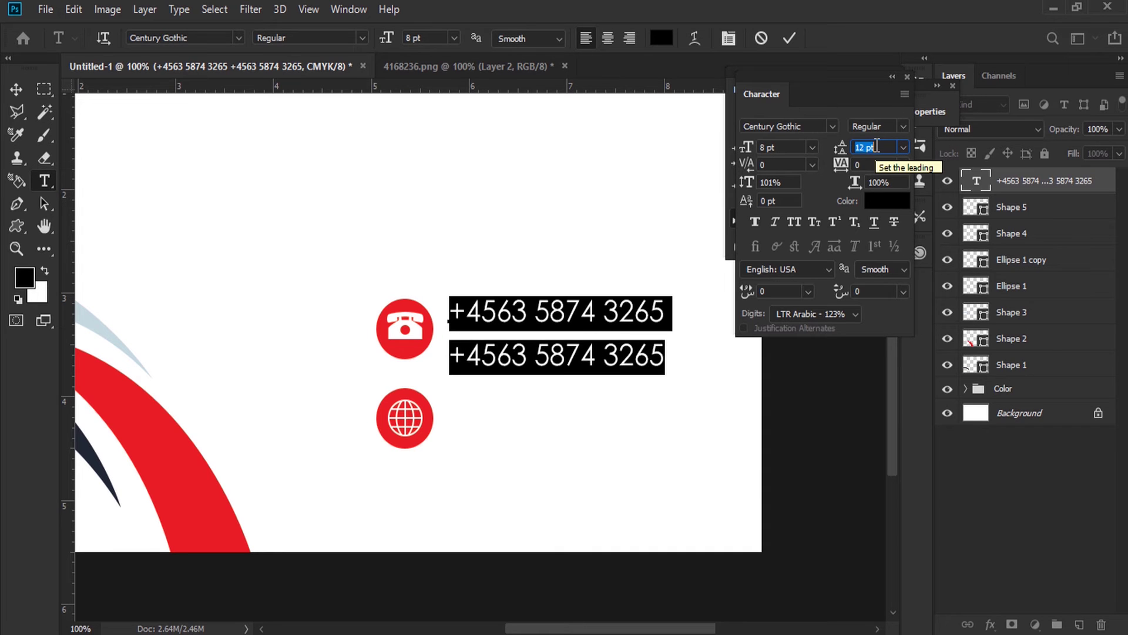
text(8)
key(Return)
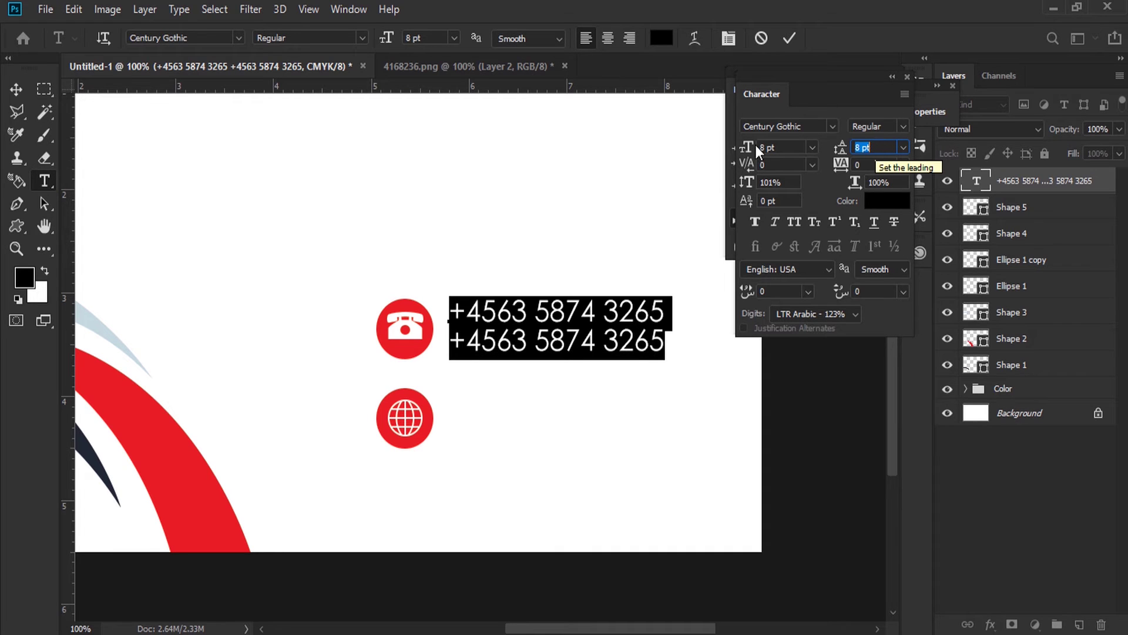
click(15, 89)
key(Down)
key(Down)
key(Down)
key(Down)
key(Down)
key(Down)
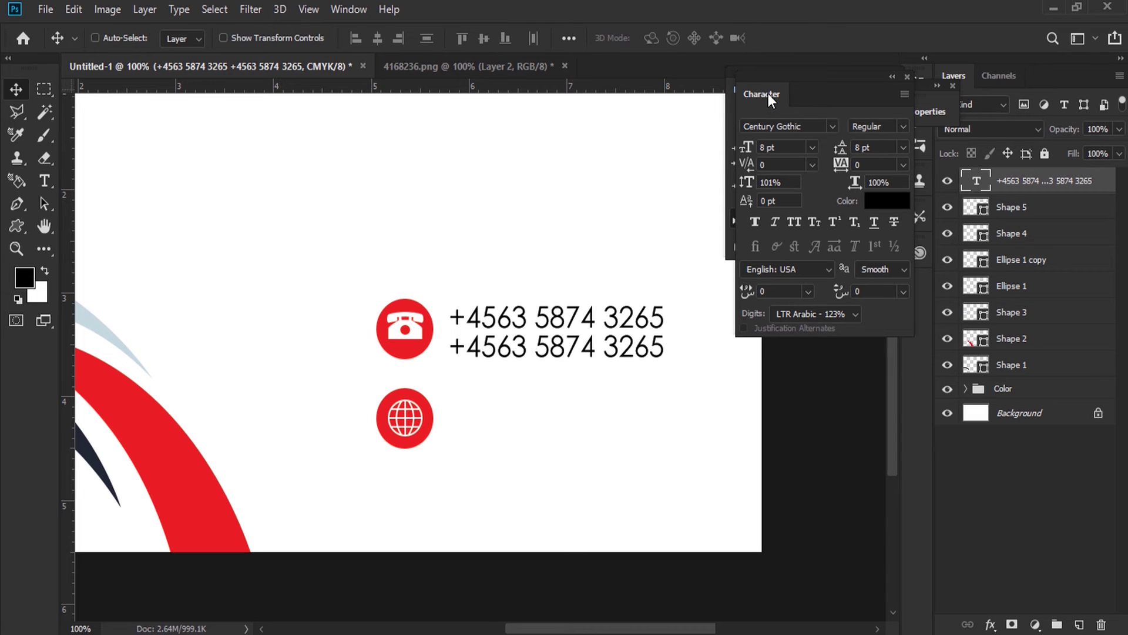
Close the floating Character and Paragraph panels and drag a copy of the text beside the globe
drag(768, 94, 601, 100)
click(654, 92)
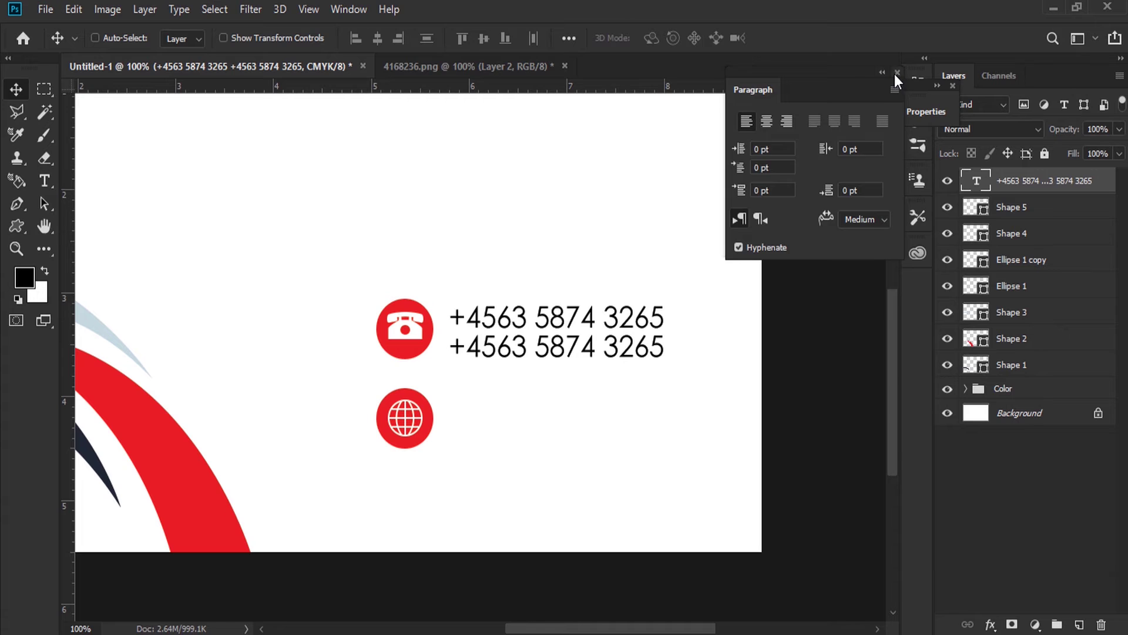
click(896, 72)
alt+drag(516, 328, 517, 409)
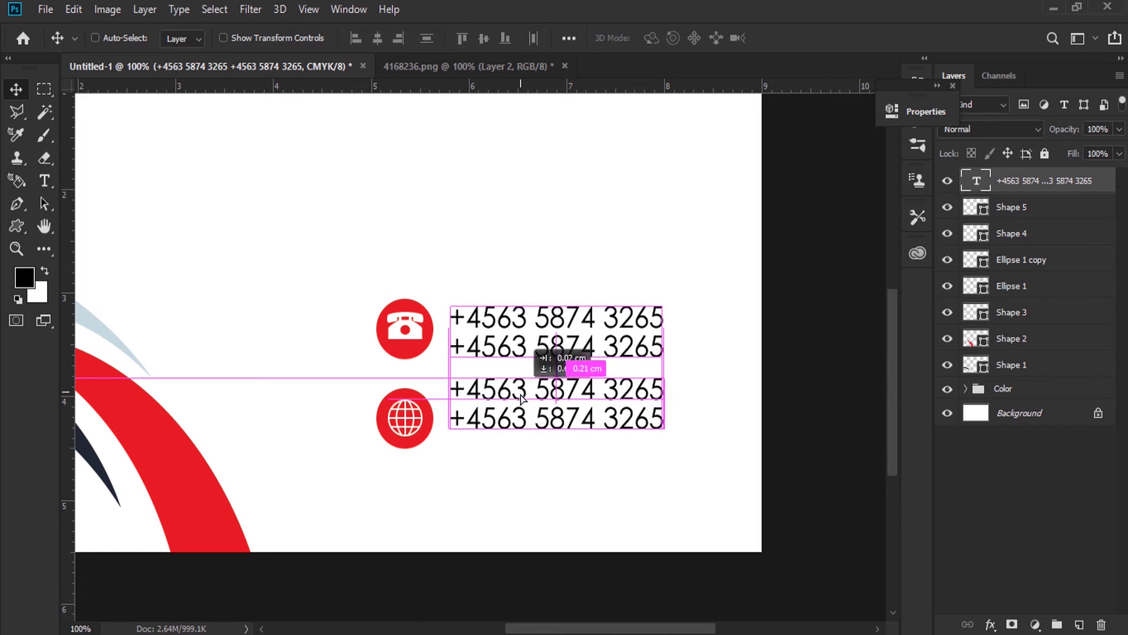
Copy the email and website lines from the Word contact notes and return to Photoshop
key(alt+Tab)
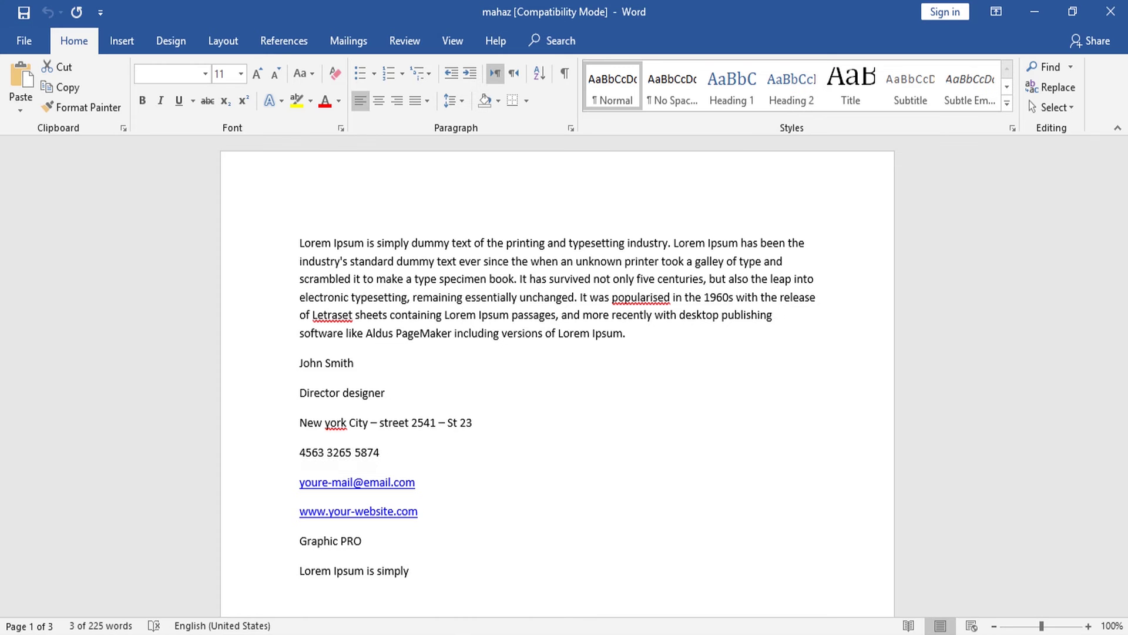
drag(424, 504, 311, 497)
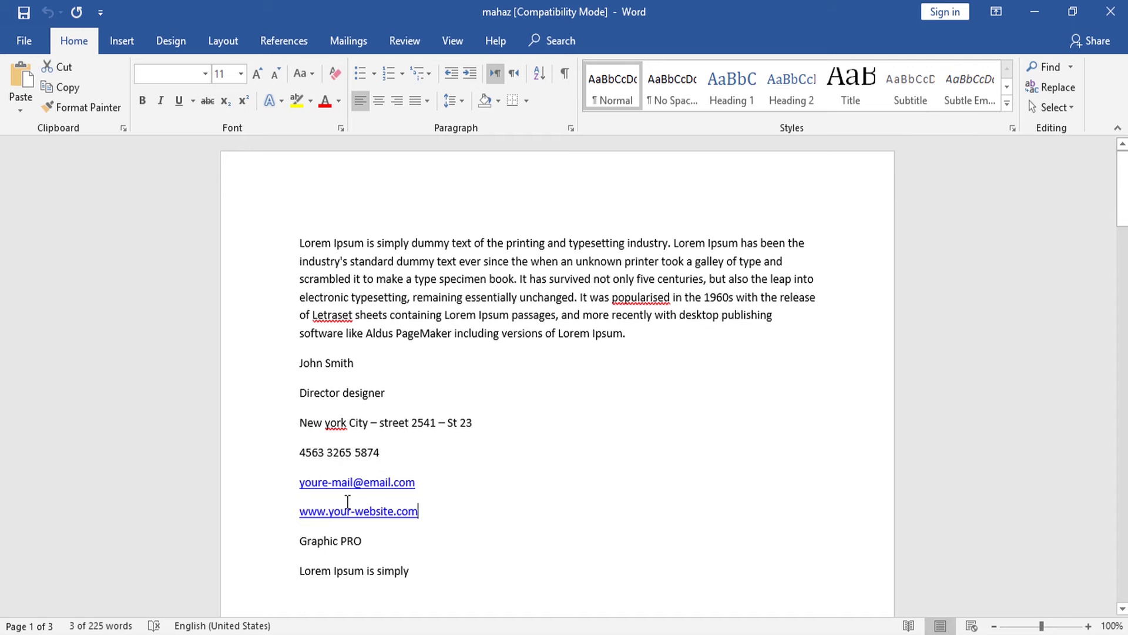
click(313, 498)
drag(422, 511, 311, 485)
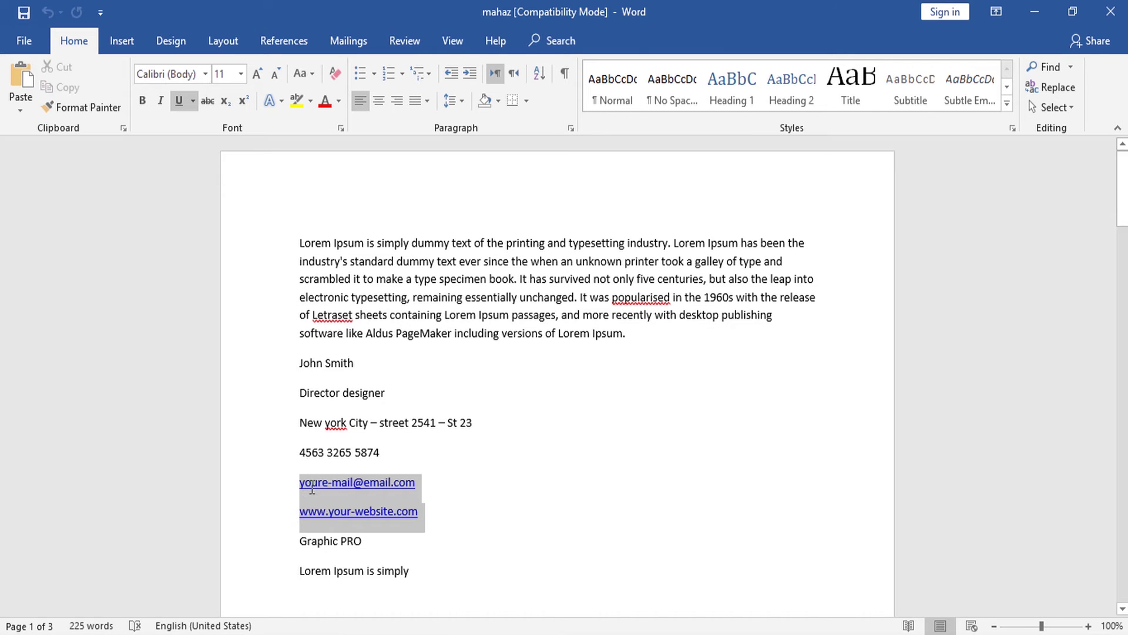
right_click(338, 509)
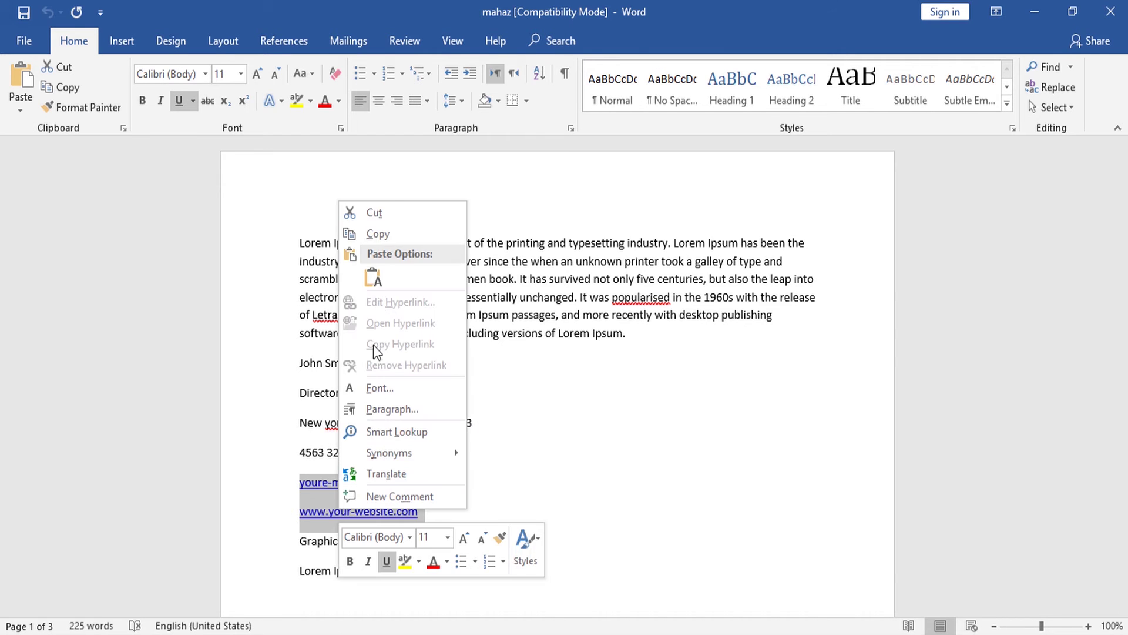
click(389, 229)
key(alt+Tab)
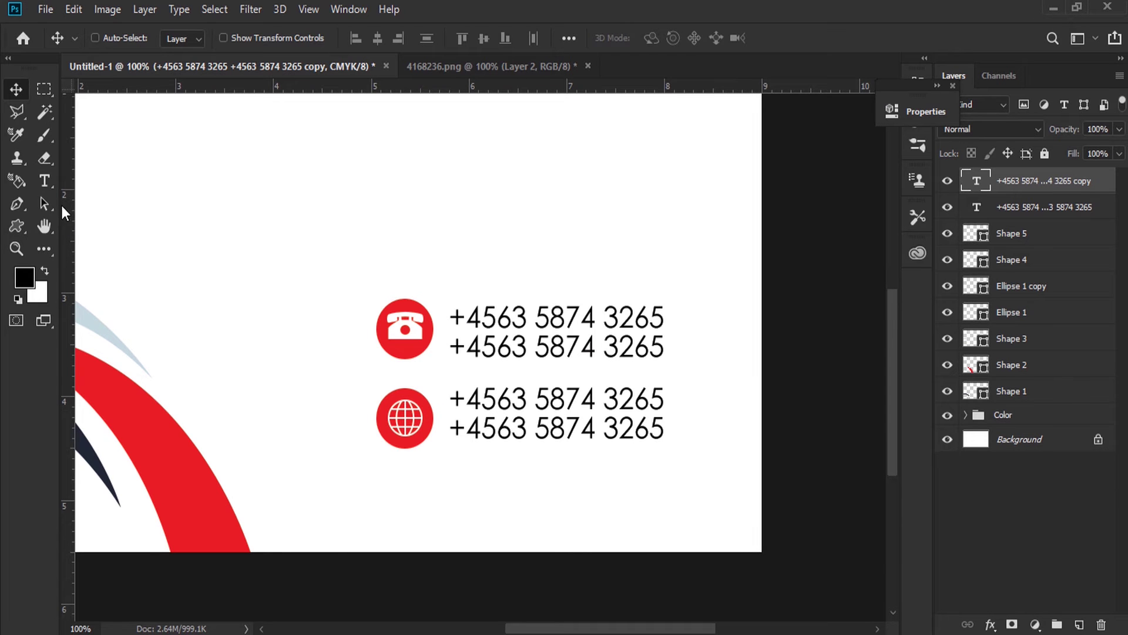
Replace the duplicated phone text beside the globe icon with the pasted email and website lines
click(44, 181)
click(539, 415)
triple_click(536, 391)
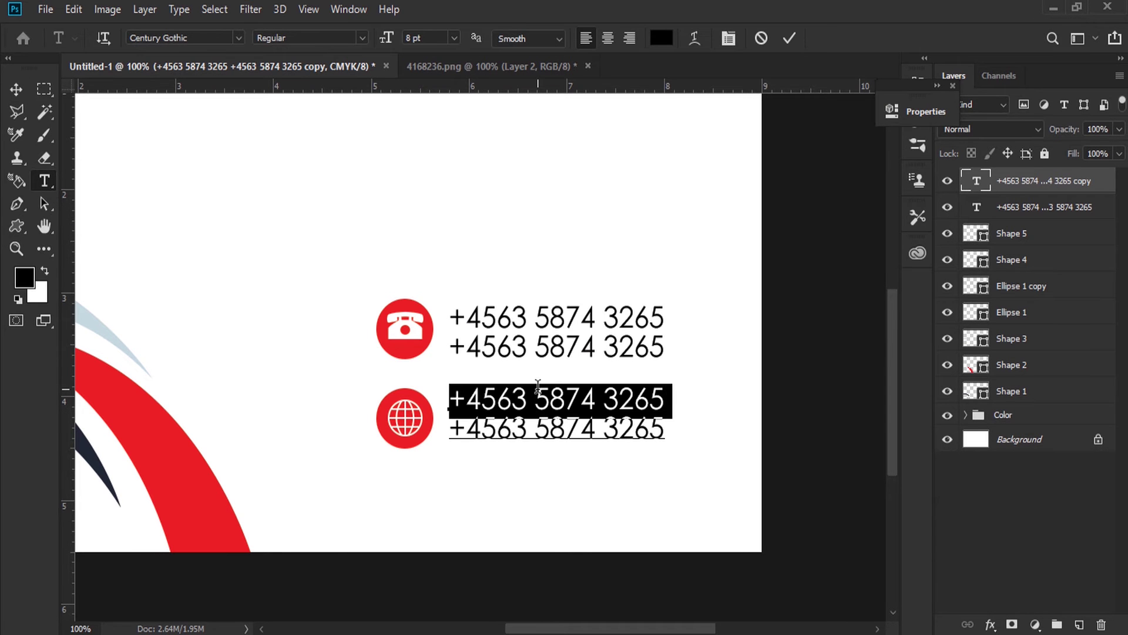
right_click(536, 391)
double_click(535, 390)
key(ctrl+a)
right_click(536, 389)
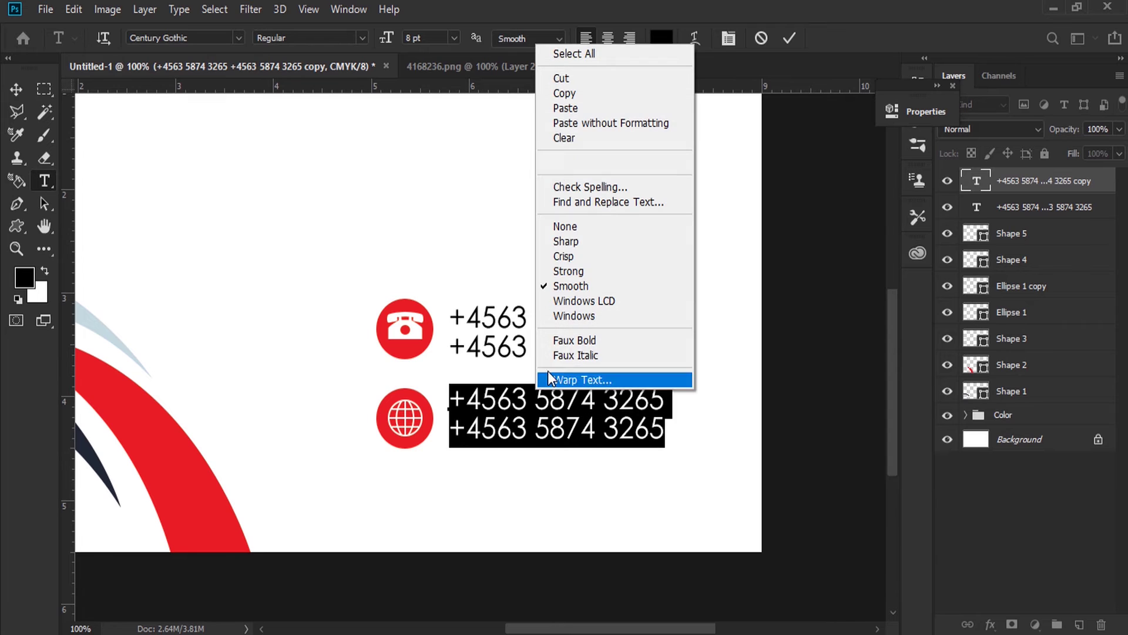
click(565, 108)
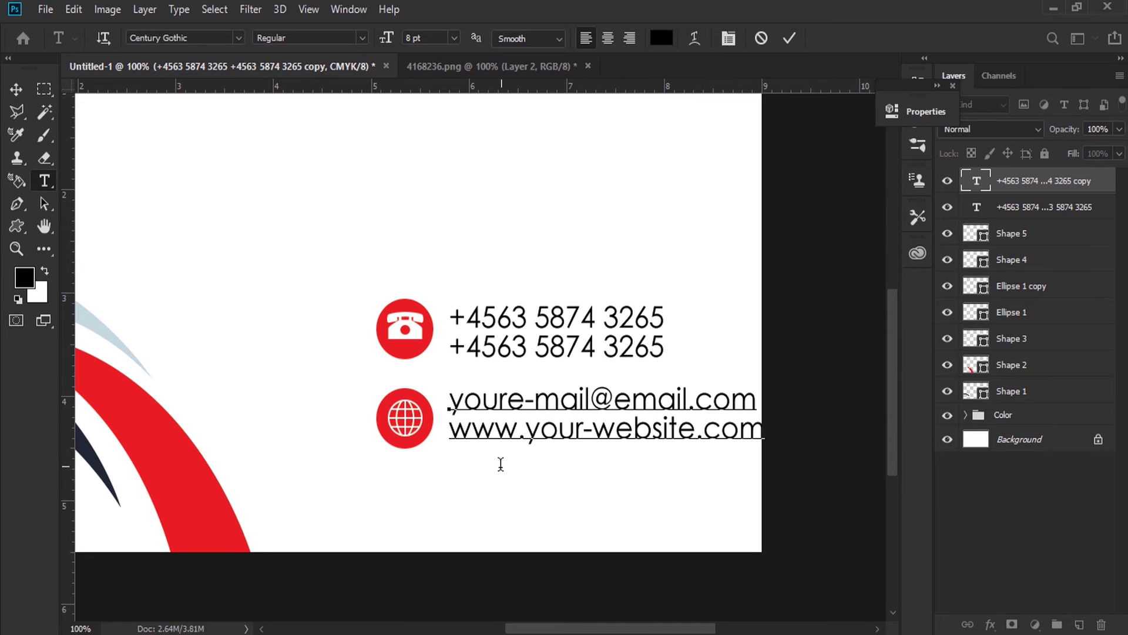
key(BackSpace)
Set the email and website lines to -20 tracking and commit the text
triple_click(580, 431)
key(ctrl+a)
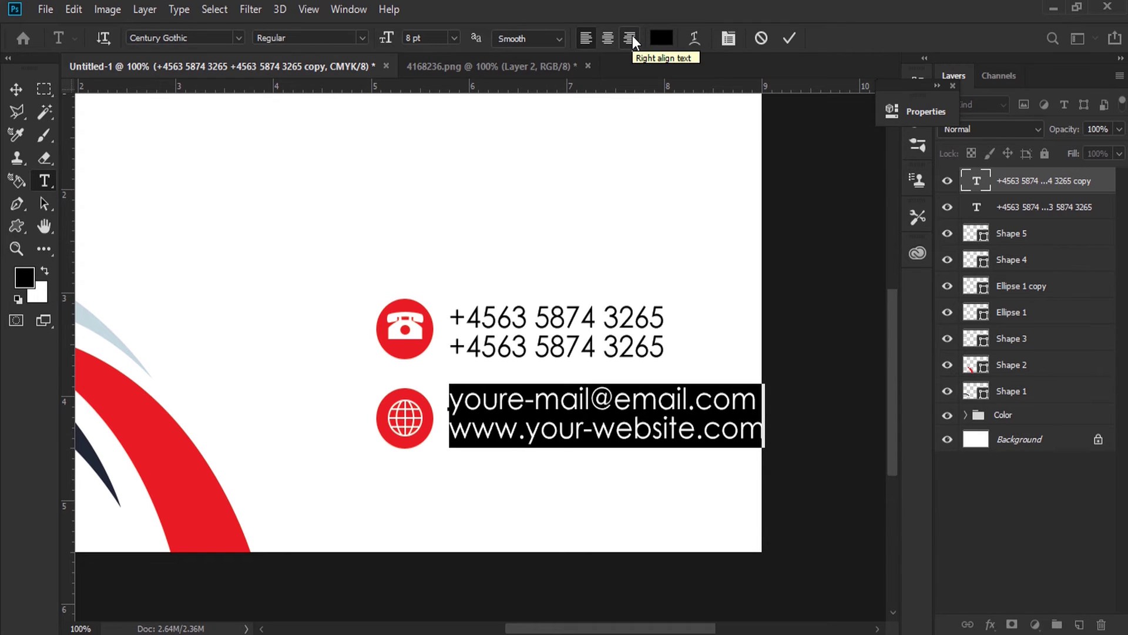
click(728, 38)
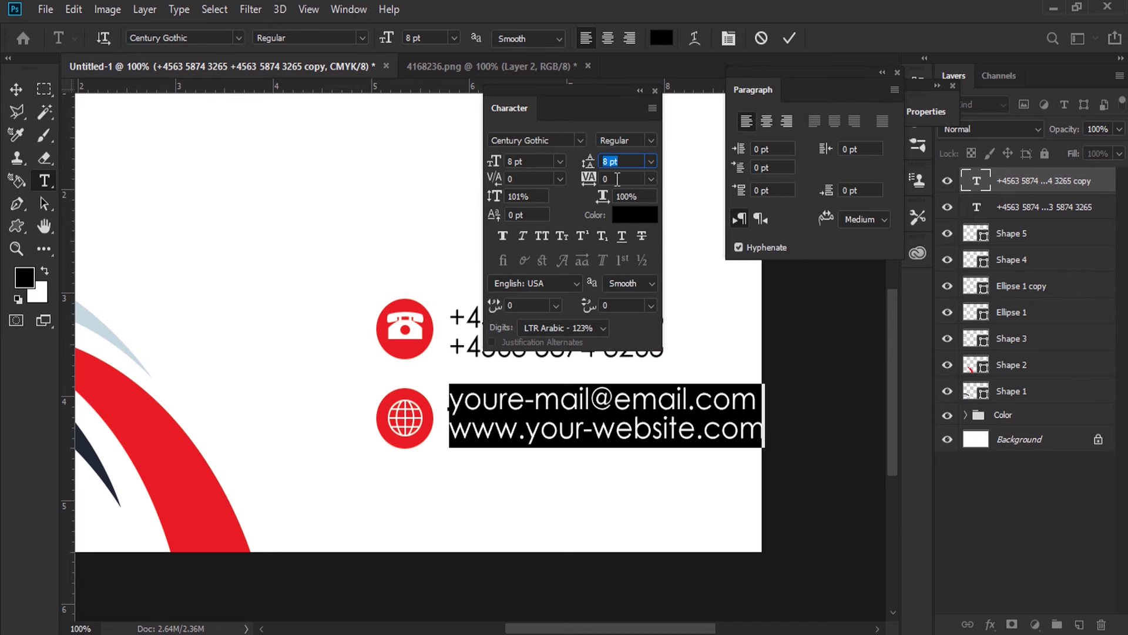
text(-20)
key(Return)
click(16, 89)
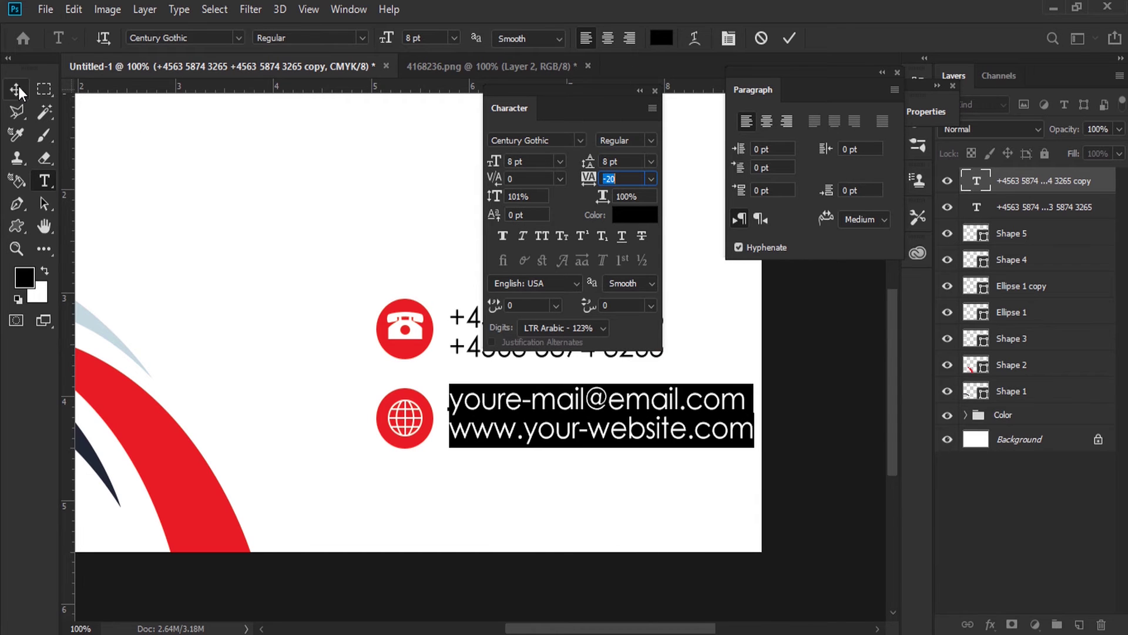
click(897, 72)
click(655, 91)
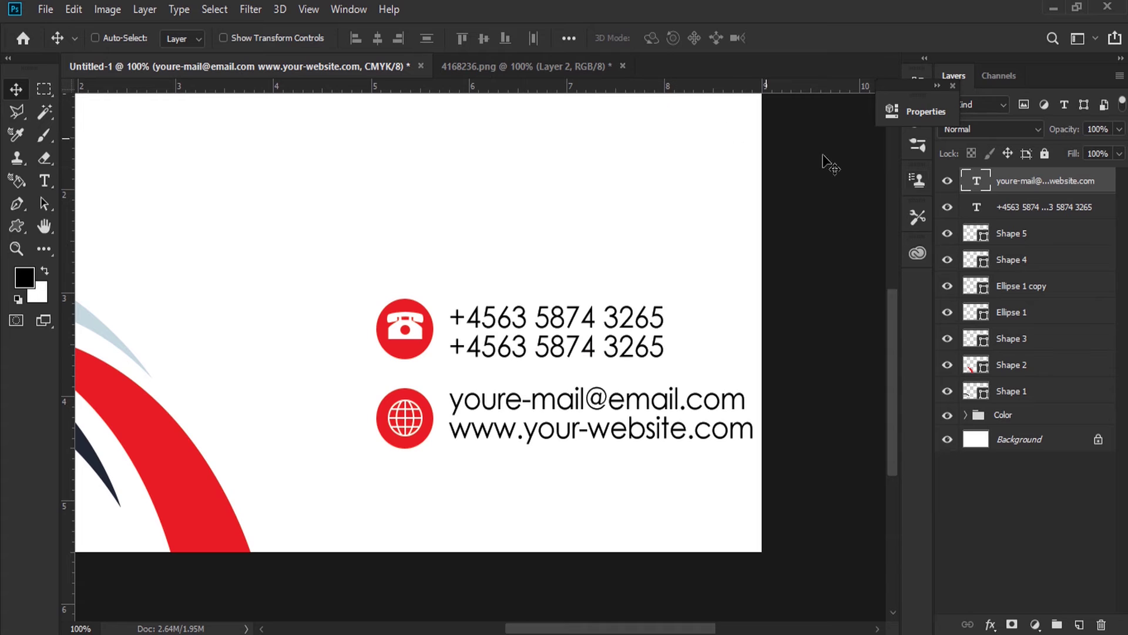
shift+click(1016, 207)
shift+click(1011, 235)
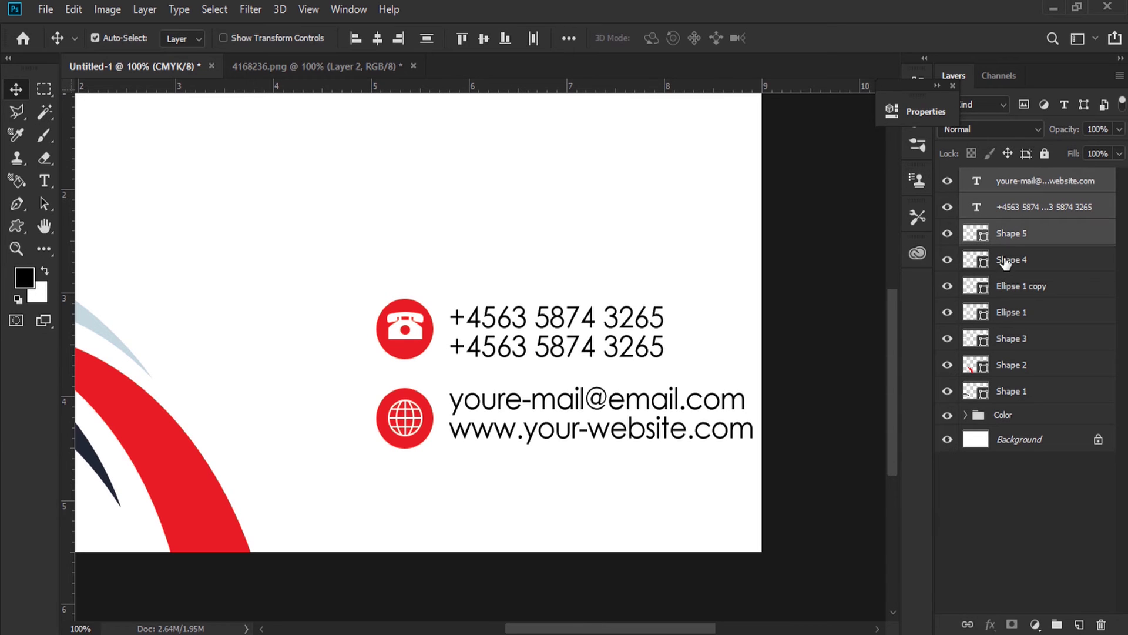
Select the contact text, shape and ellipse layers and move the contact block left
shift+click(1005, 260)
shift+click(1002, 287)
shift+click(1002, 312)
click(948, 312)
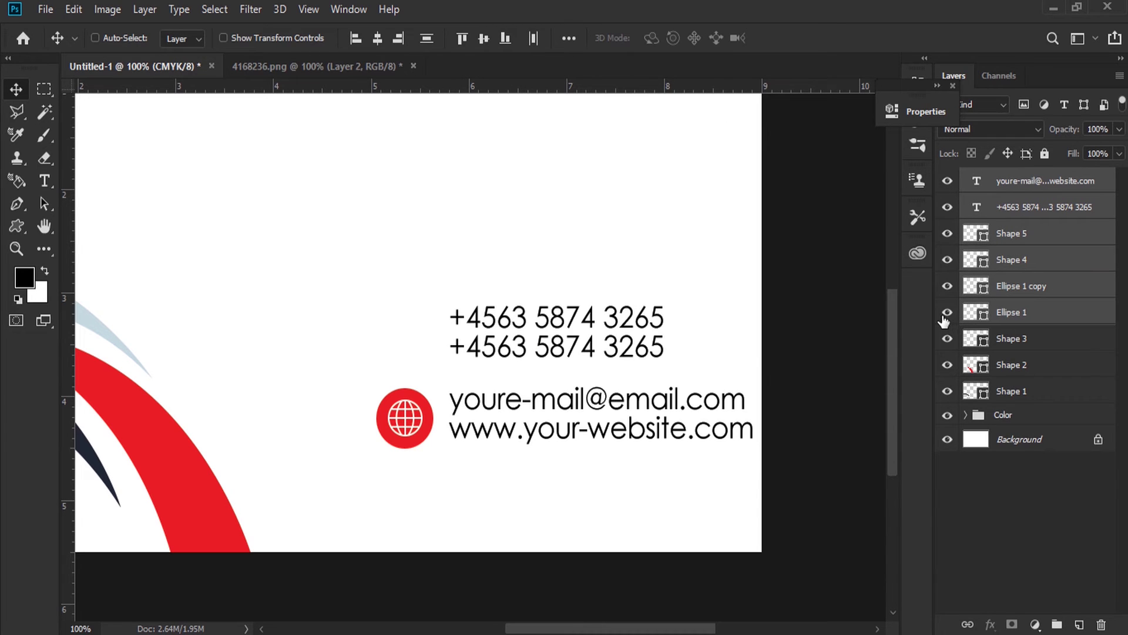
drag(608, 333, 530, 329)
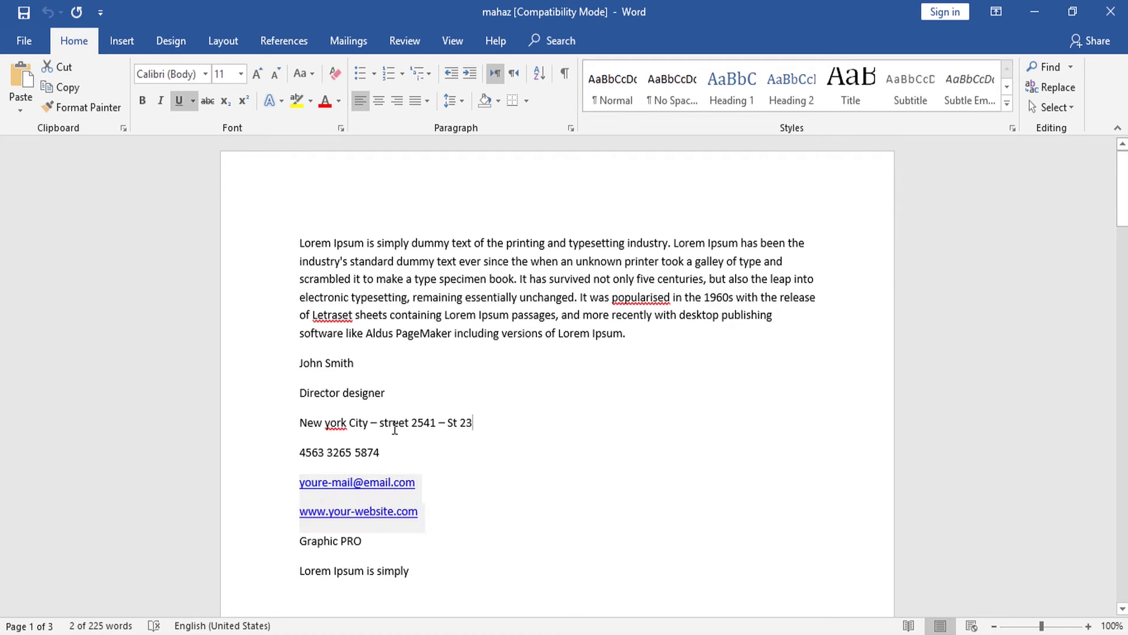
Copy the 'New york City – street 2541 – St 23' address line in Word
drag(475, 423, 299, 422)
click(313, 423)
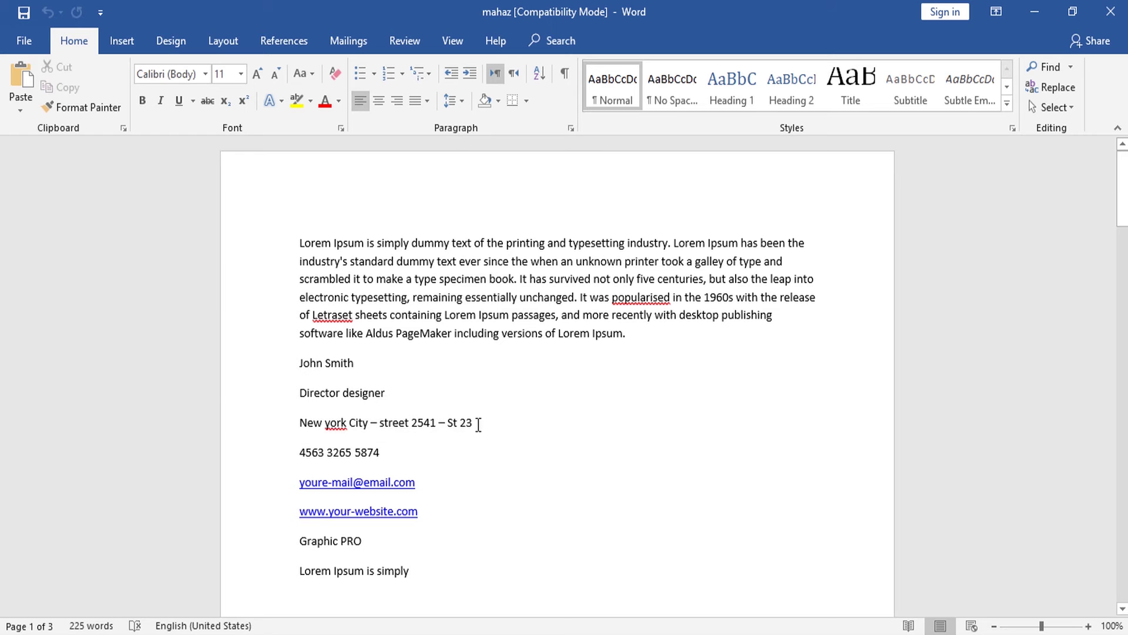
drag(479, 425, 299, 423)
right_click(323, 425)
click(342, 217)
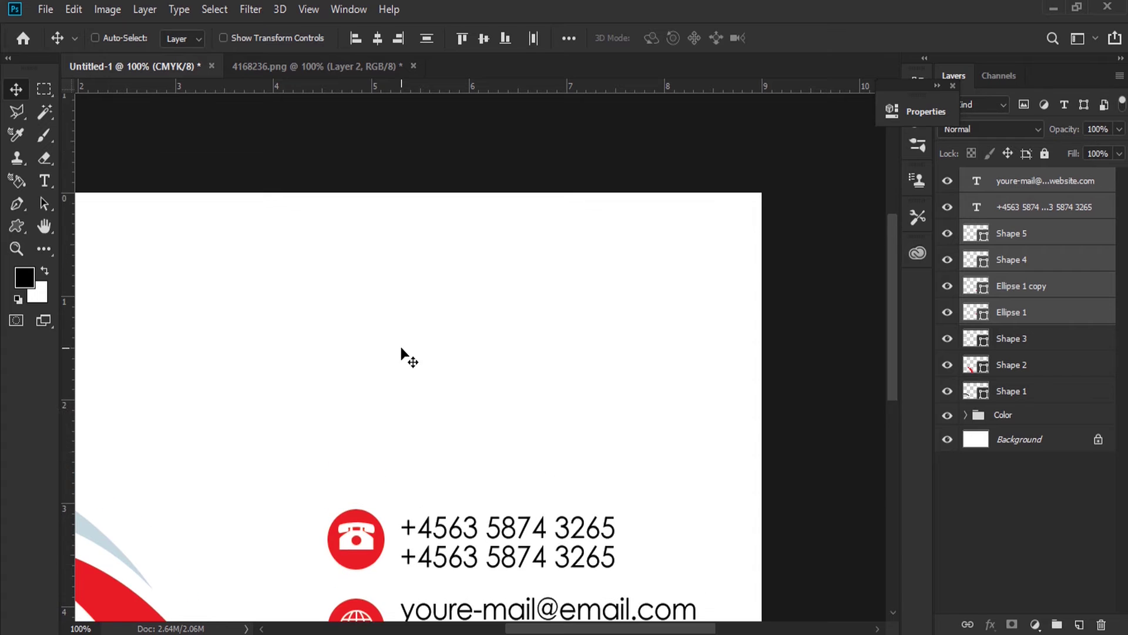
scroll(402, 388, down, 3)
scroll(404, 435, down, 3)
right_click(460, 448)
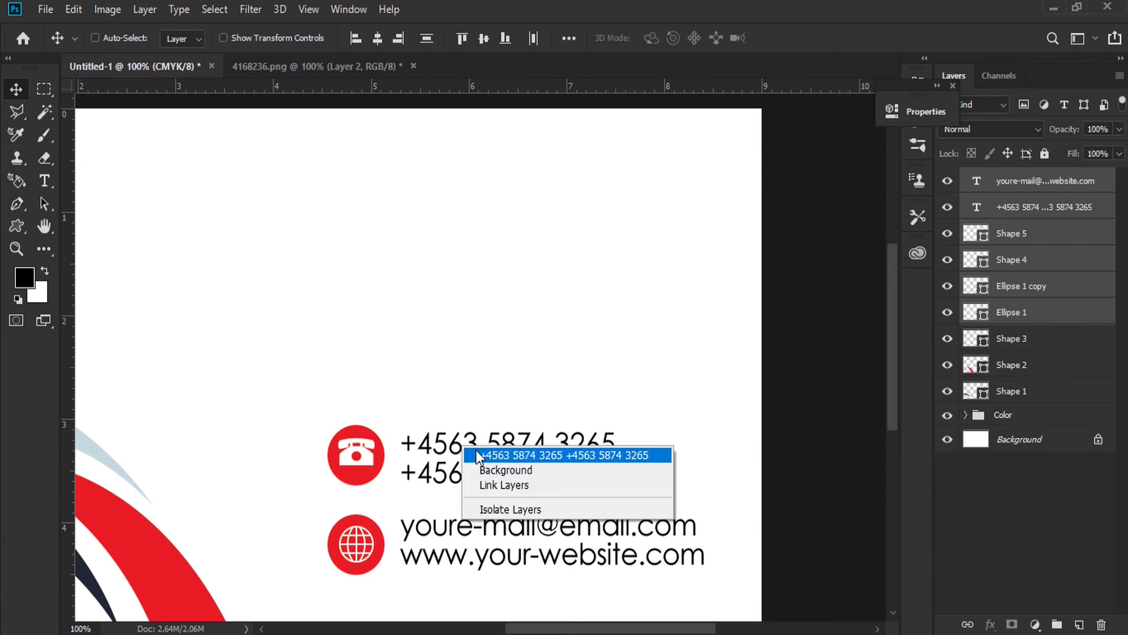
Duplicate the phone text upward and replace it with the address, broken onto two lines before 2541
click(487, 456)
drag(479, 452, 484, 329)
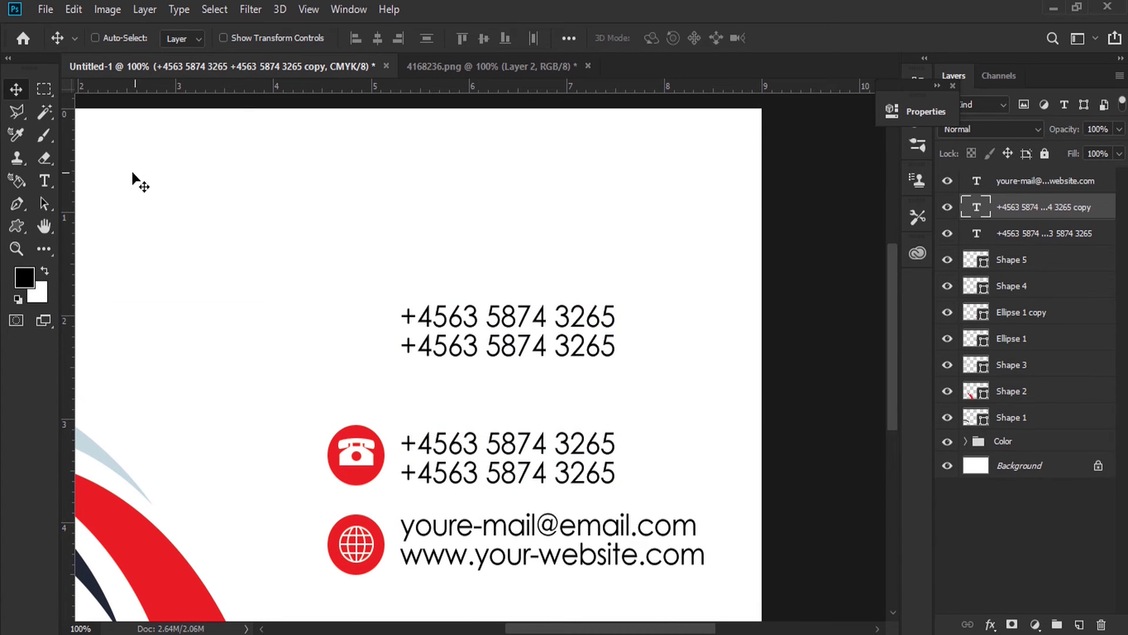
click(44, 180)
double_click(493, 318)
key(ctrl+a)
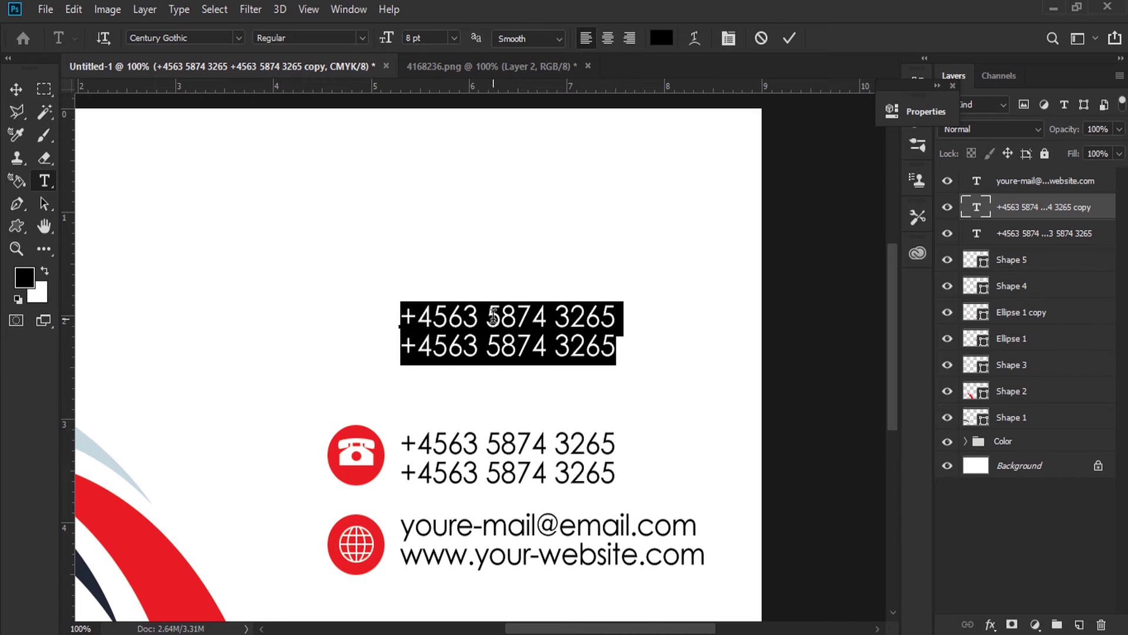
right_click(492, 317)
click(527, 353)
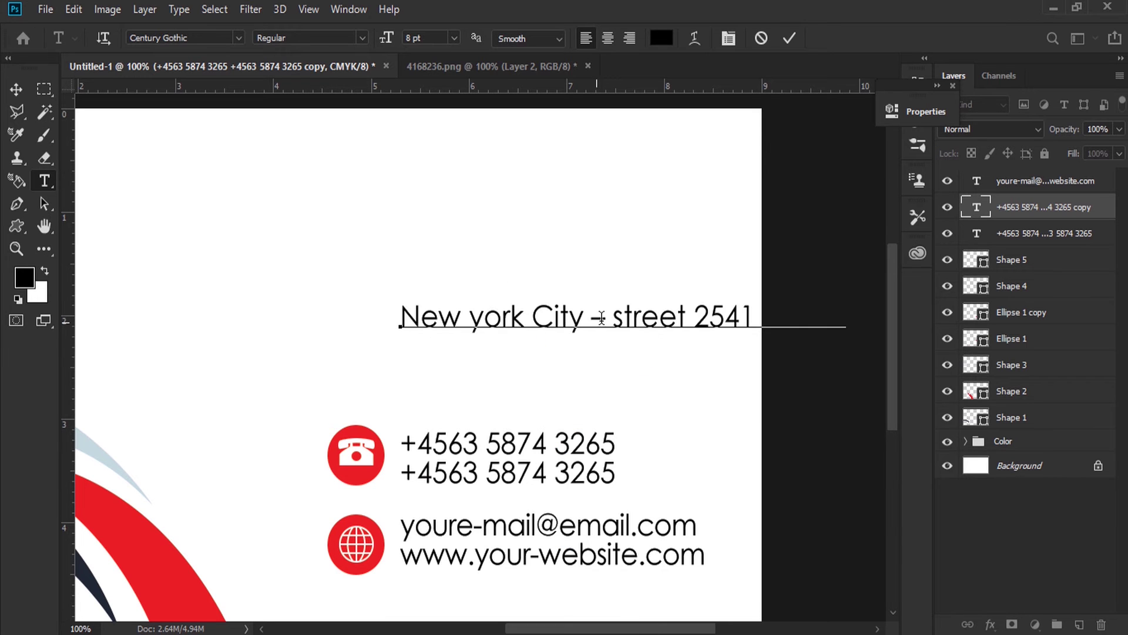
key(Return)
click(16, 89)
Move the phone and email block down and shift the address text closer to it
scroll(272, 212, down, 3)
scroll(479, 270, down, 4)
scroll(470, 268, down, 1)
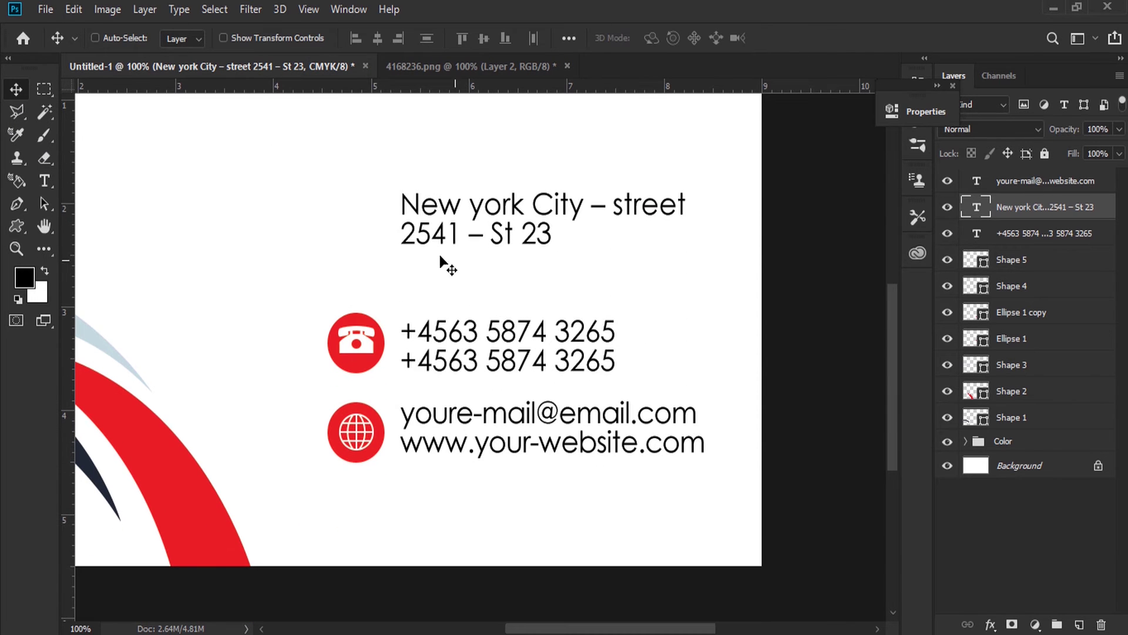
mouse_move(303, 314)
mouse_down()
mouse_move(607, 456)
mouse_move(606, 440)
mouse_move(607, 451)
mouse_up()
right_click(471, 218)
click(478, 224)
drag(476, 223, 478, 253)
scroll(479, 249, up, 7)
scroll(476, 250, up, 1)
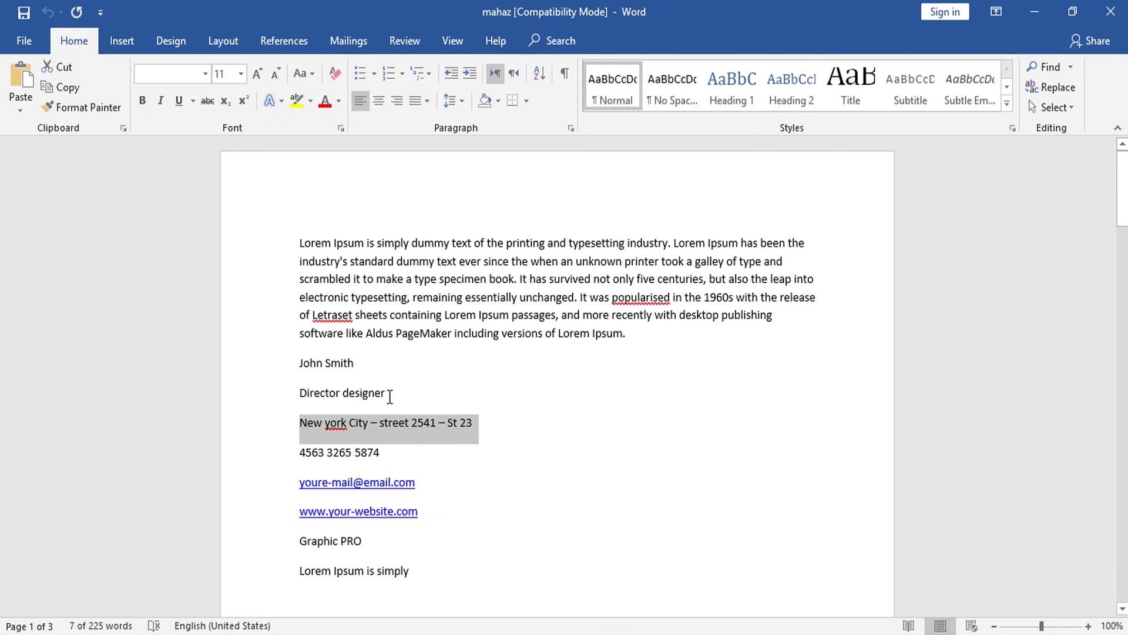
drag(390, 397, 301, 362)
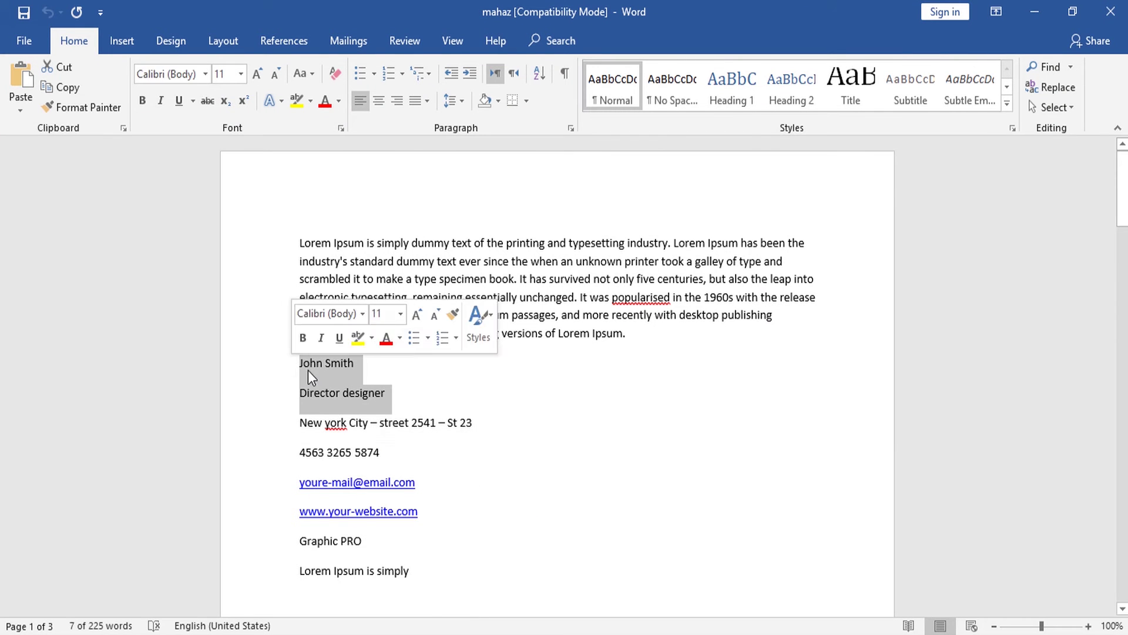
Copy the name and job title from Word and duplicate the address text above itself
right_click(309, 370)
click(346, 403)
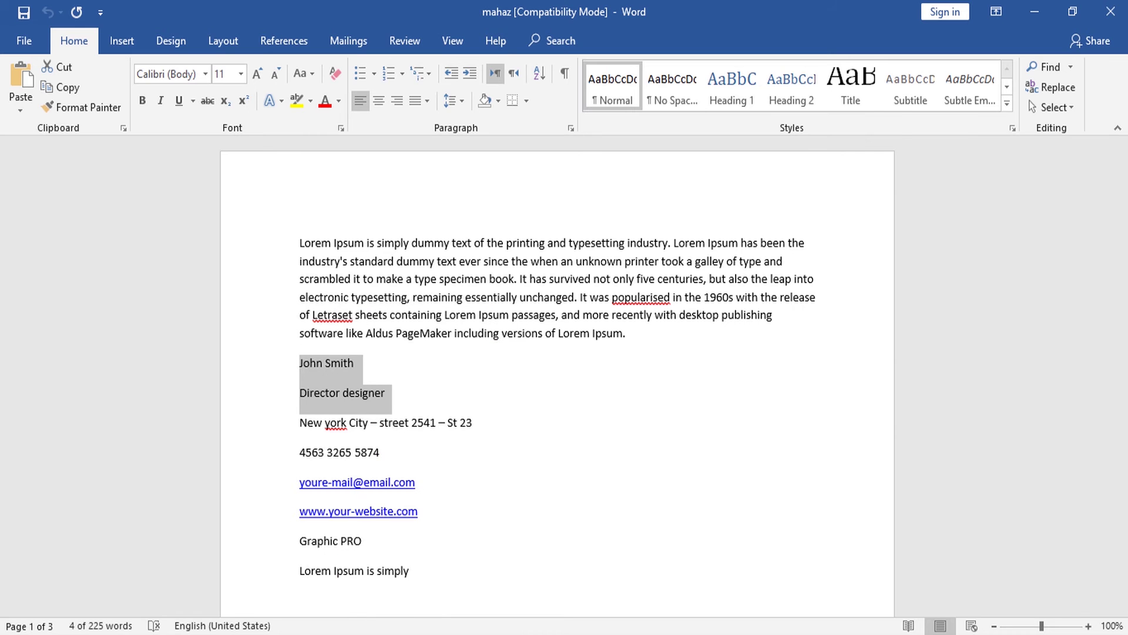
click(343, 622)
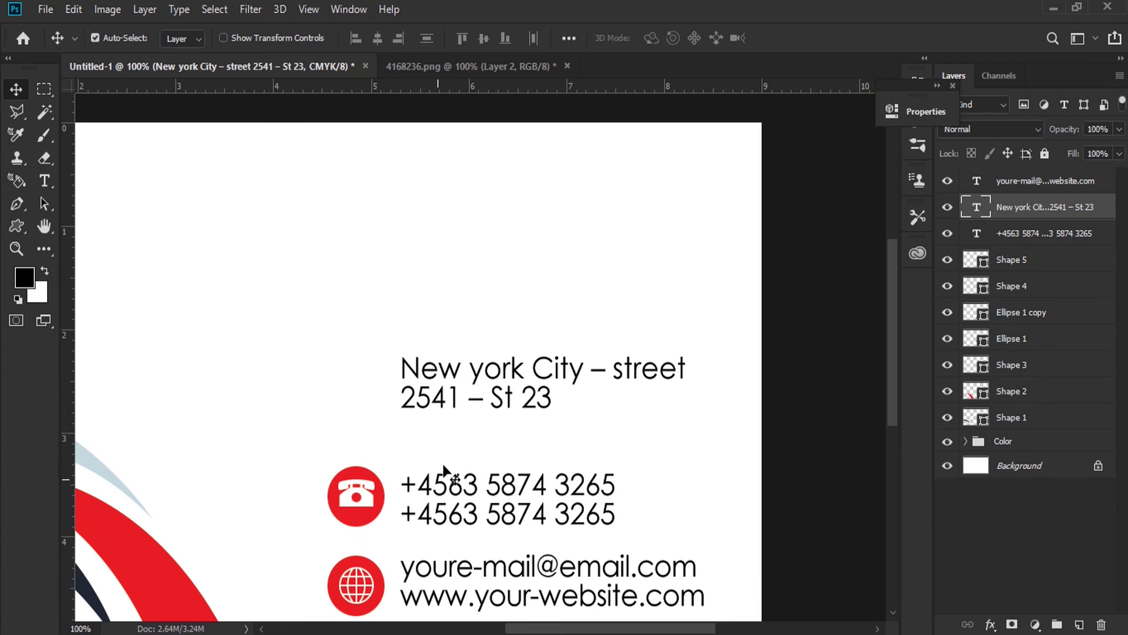
drag(479, 365, 494, 379)
scroll(494, 382, up, 1)
drag(496, 391, 496, 250)
Replace the copied address with the name and 'Director designer' title, setting the name in All Caps
click(41, 183)
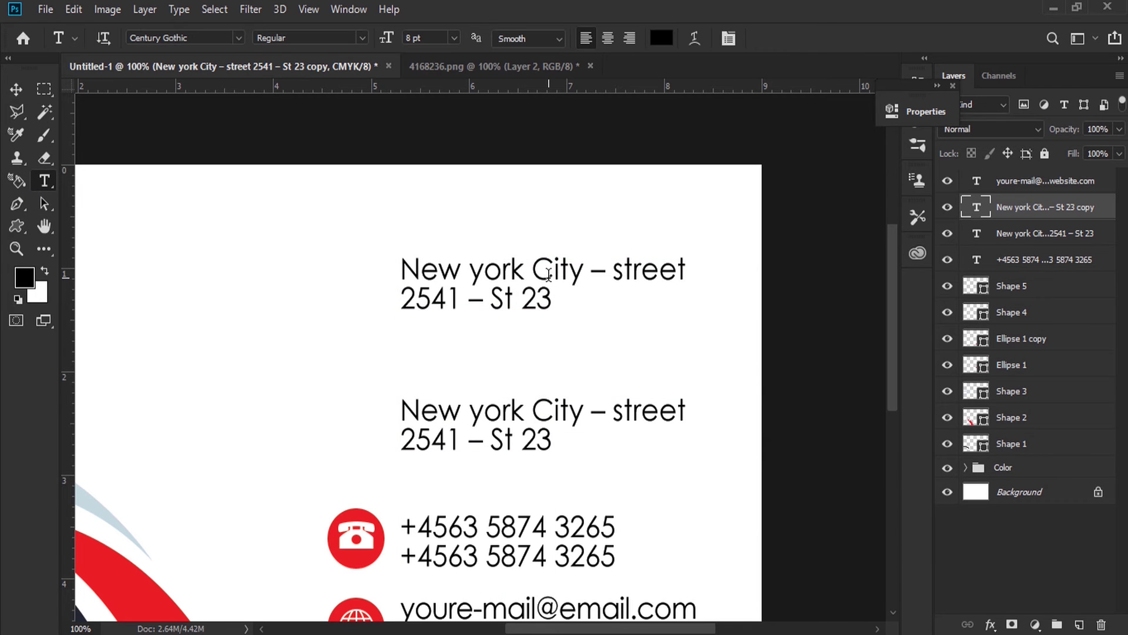
double_click(558, 271)
triple_click(558, 270)
right_click(549, 279)
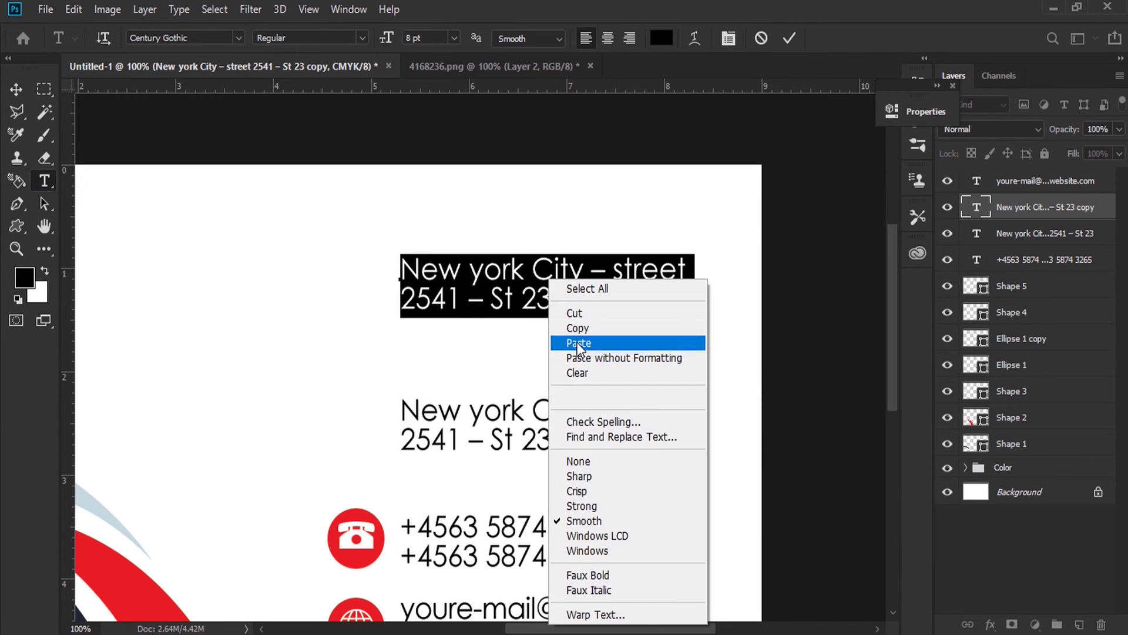
click(577, 341)
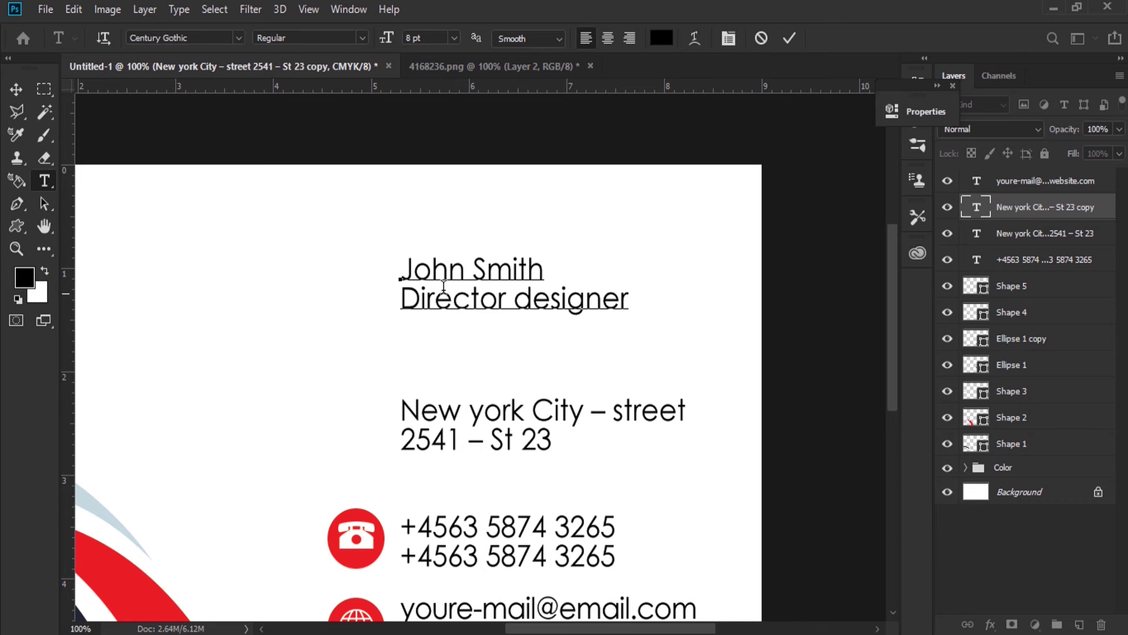
drag(401, 269, 555, 139)
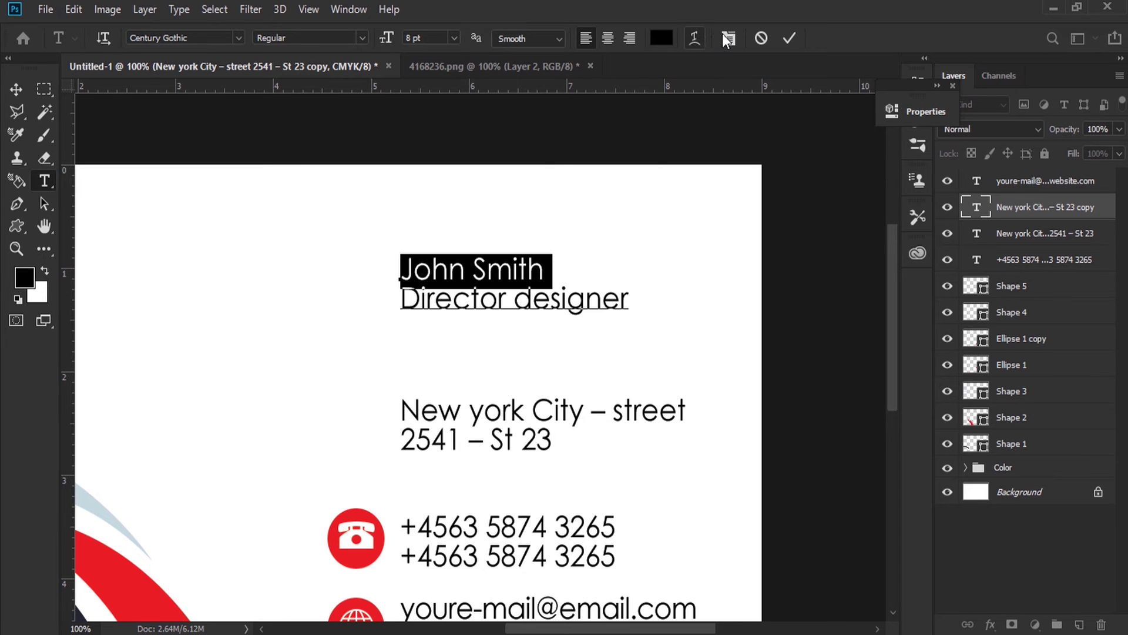
click(728, 39)
click(542, 236)
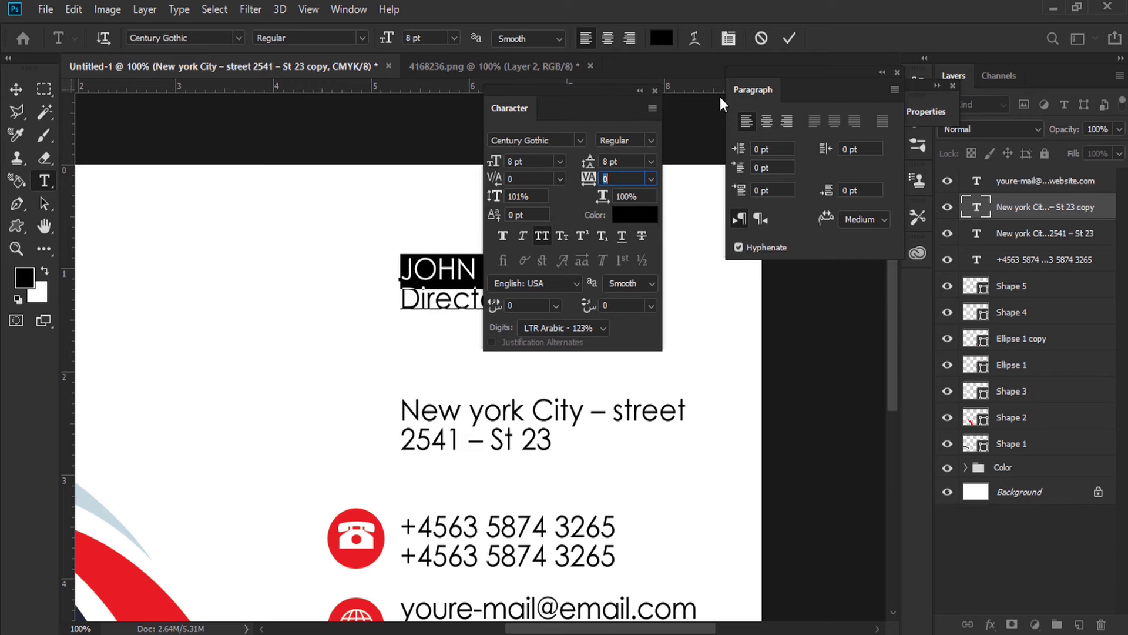
drag(515, 84, 141, 50)
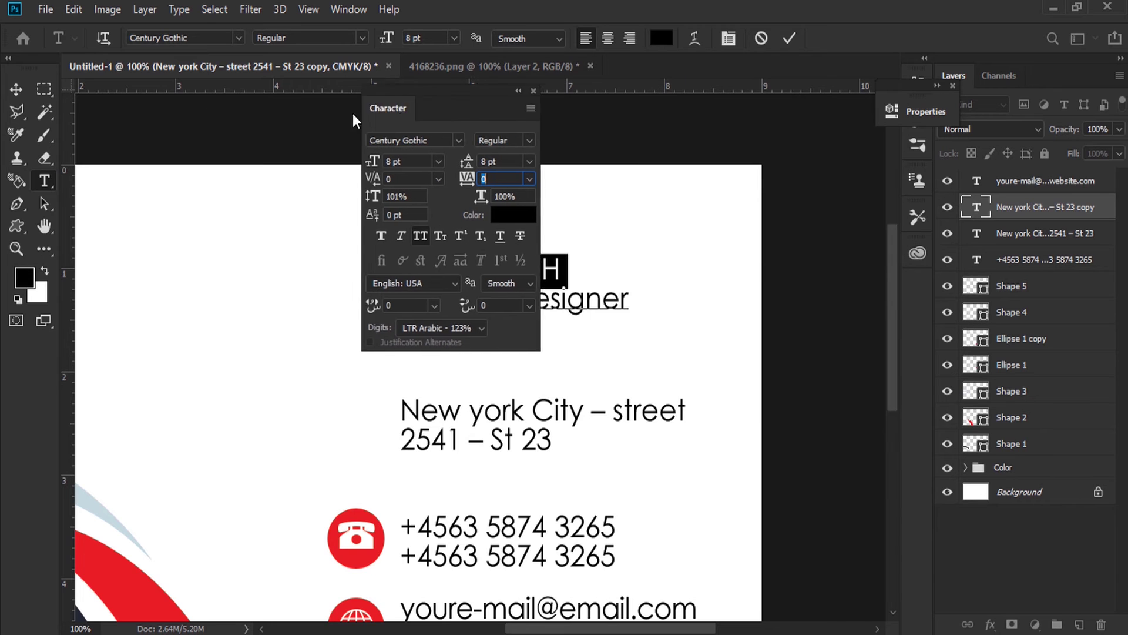
Set the name's font size to 13 pt
click(133, 126)
key(Up)
key(Up)
key(Up)
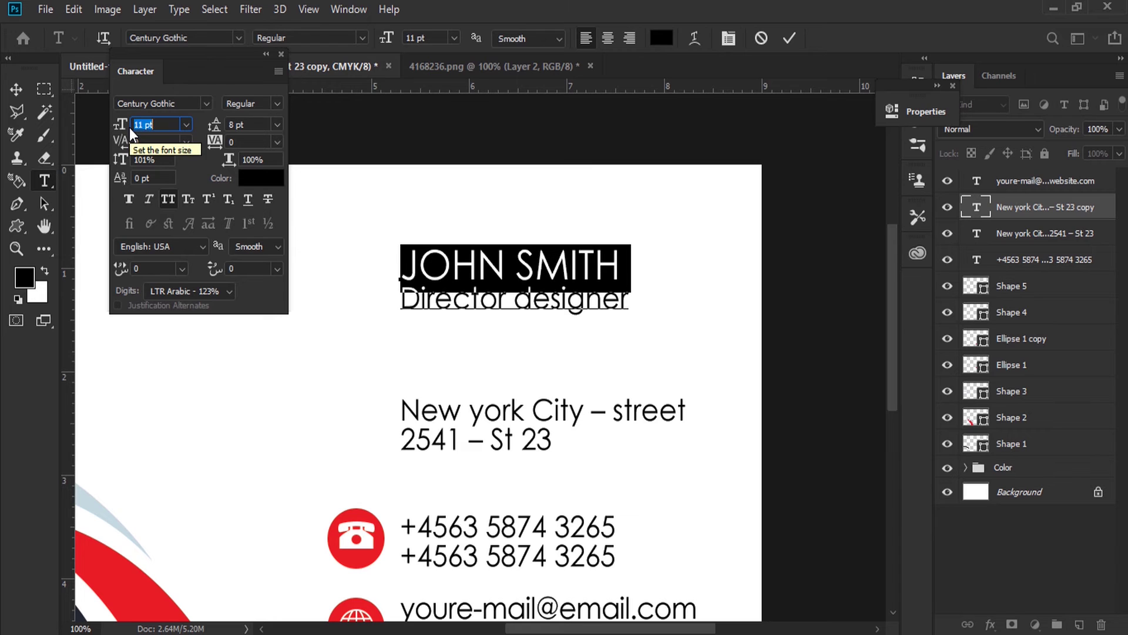
key(Up)
key(Up)
key(Up)
key(Down)
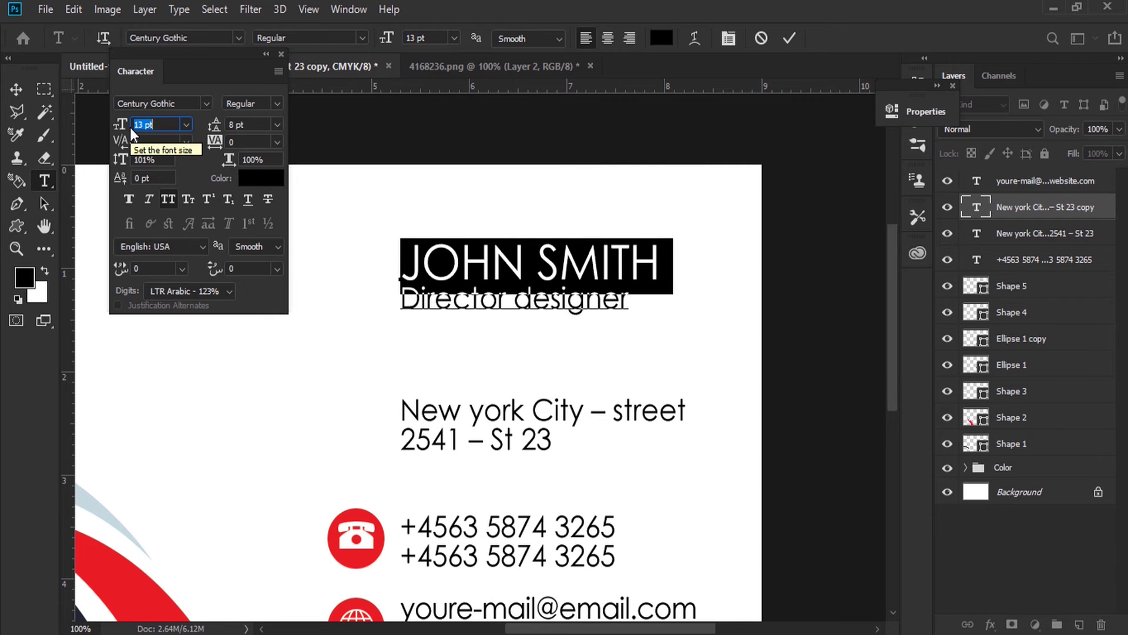
key(Down)
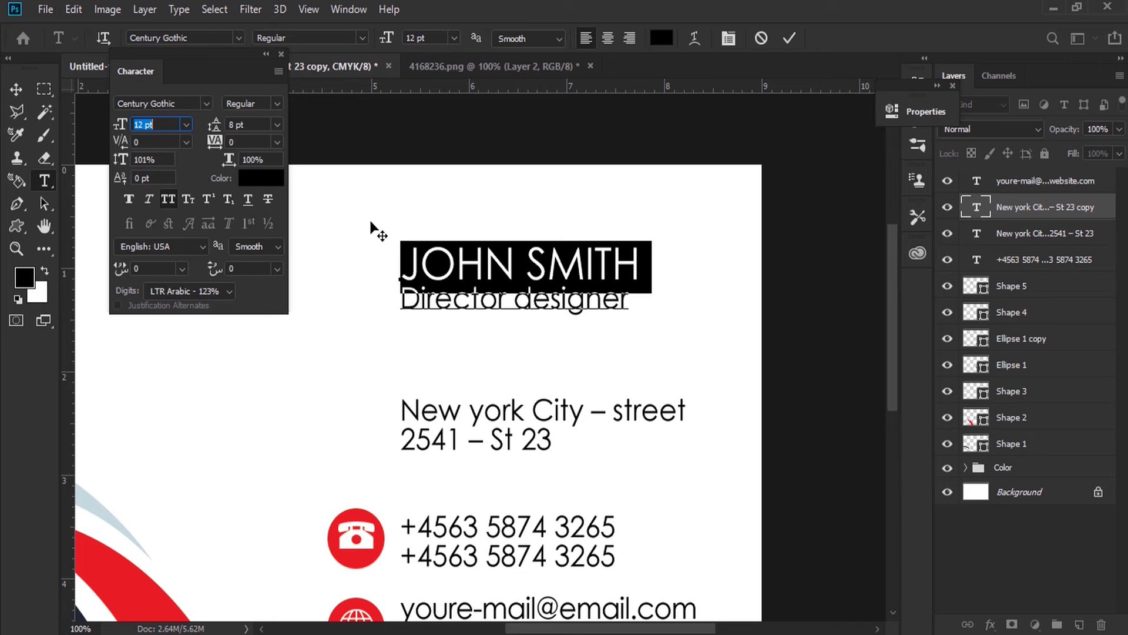
triple_click(477, 288)
triple_click(492, 273)
text(13)
key(Return)
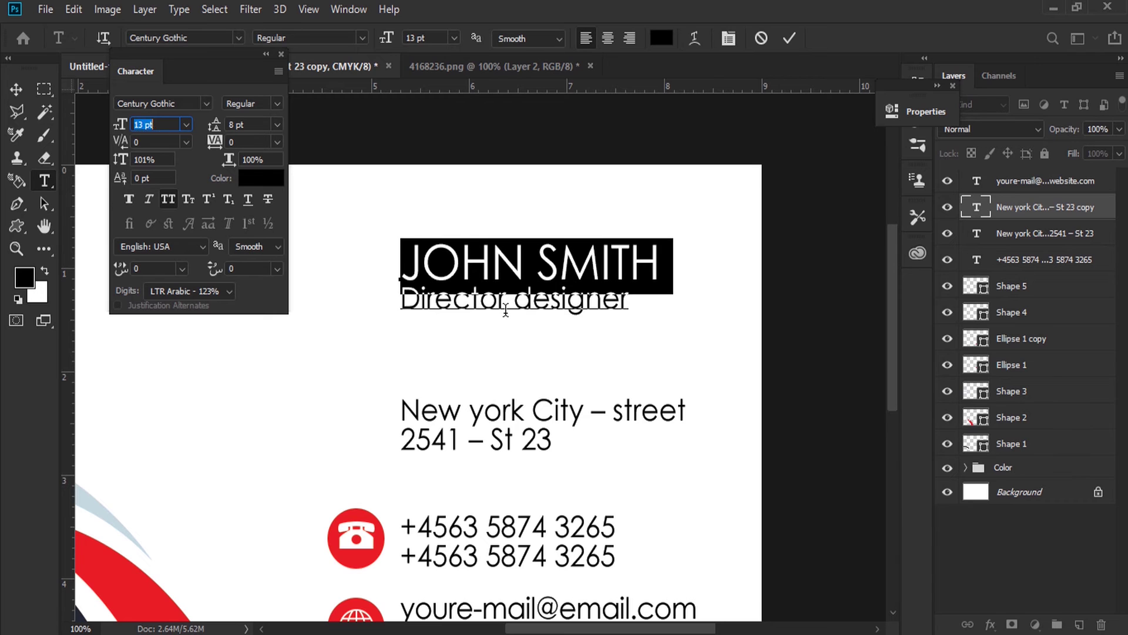
Make the Director designer line All Caps at 6 pt with tracking 20, then commit
click(506, 310)
triple_click(506, 310)
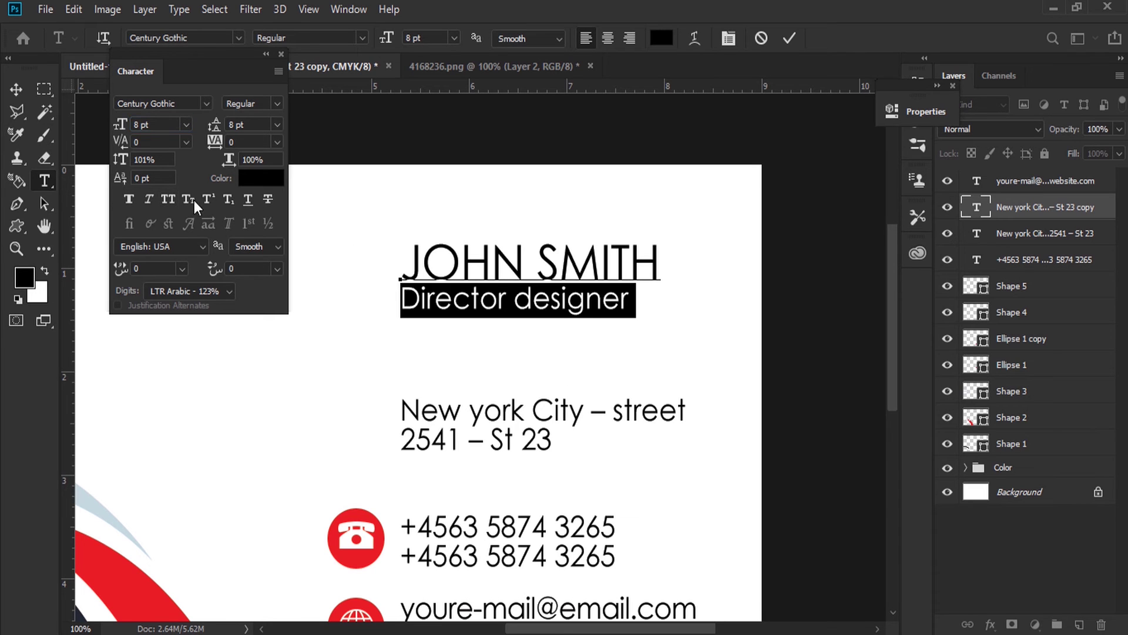
click(168, 200)
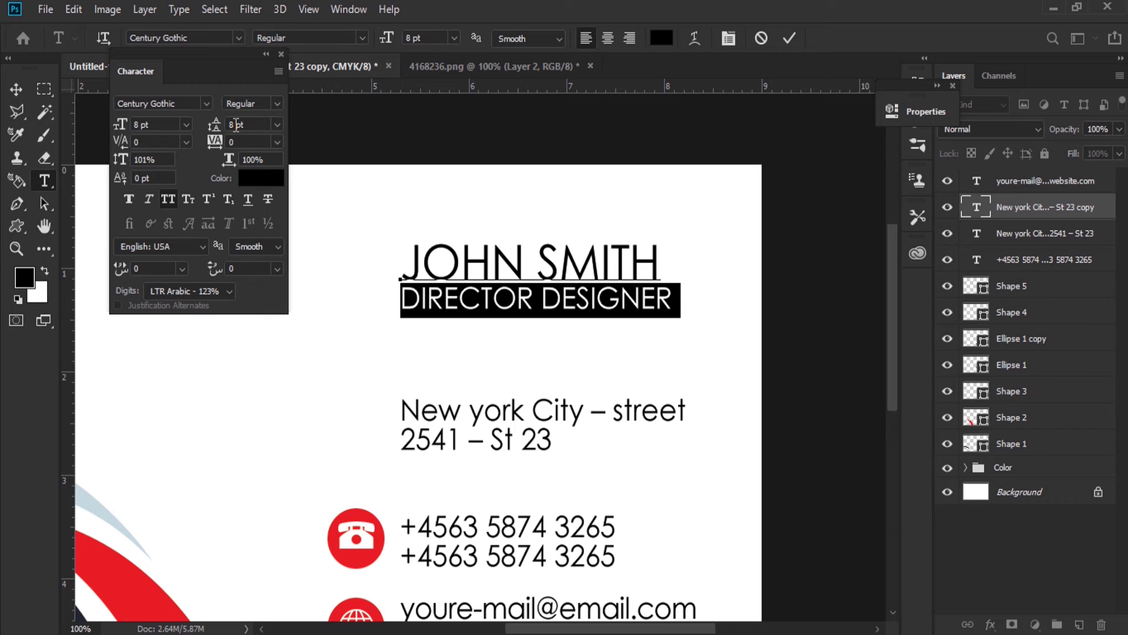
key(Down)
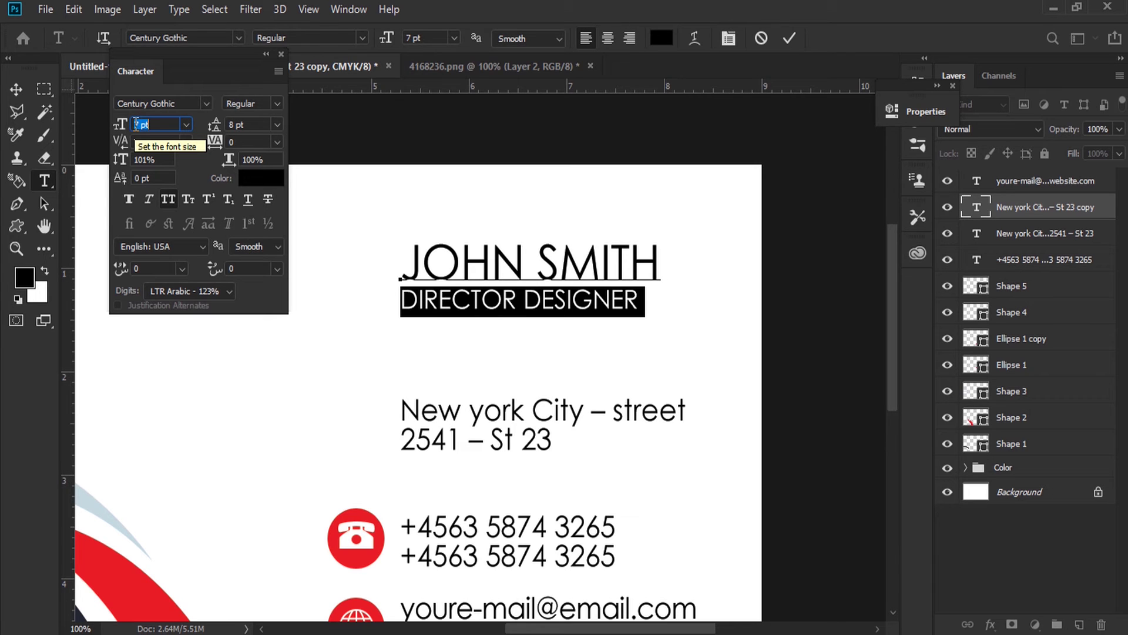
key(Down)
key(Down)
key(Up)
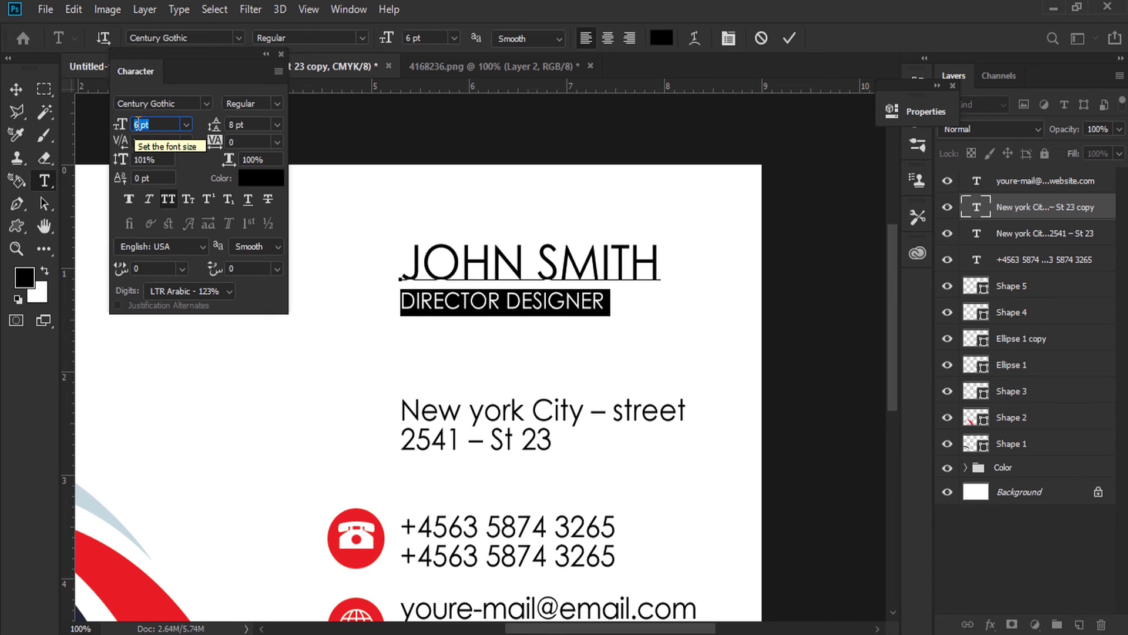
drag(217, 142, 227, 146)
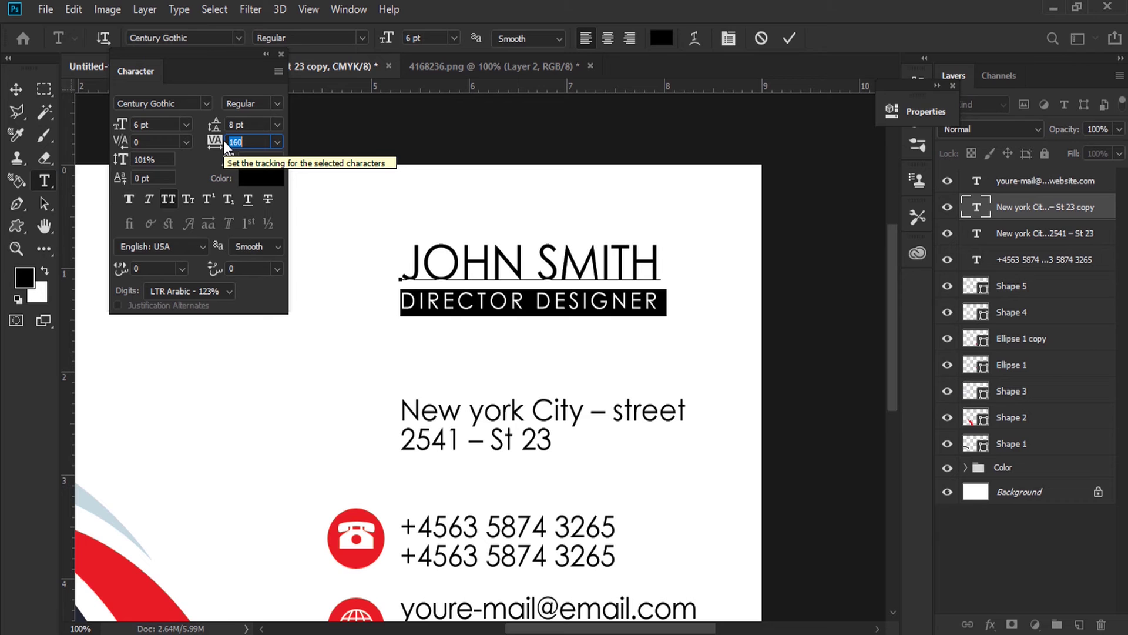
key(Down)
key(Down)
key(Down)
key(Down)
key(Down)
key(Down)
key(Down)
key(Down)
key(Down)
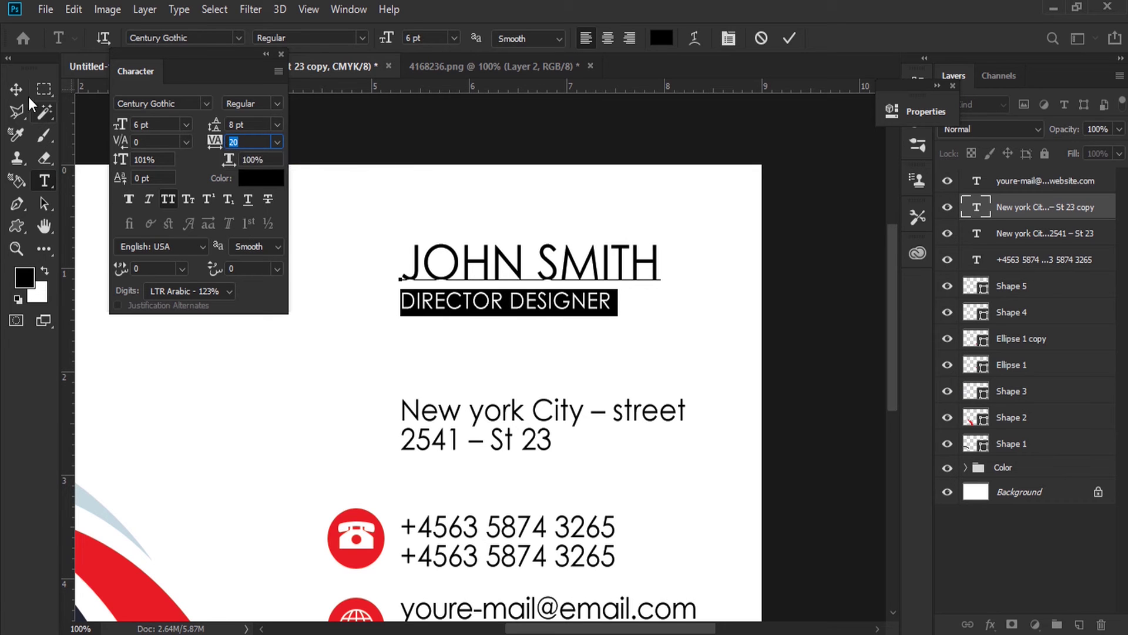
click(16, 89)
click(280, 55)
Move the name and title block left and scale it up to about 114%
drag(456, 253, 442, 255)
click(74, 9)
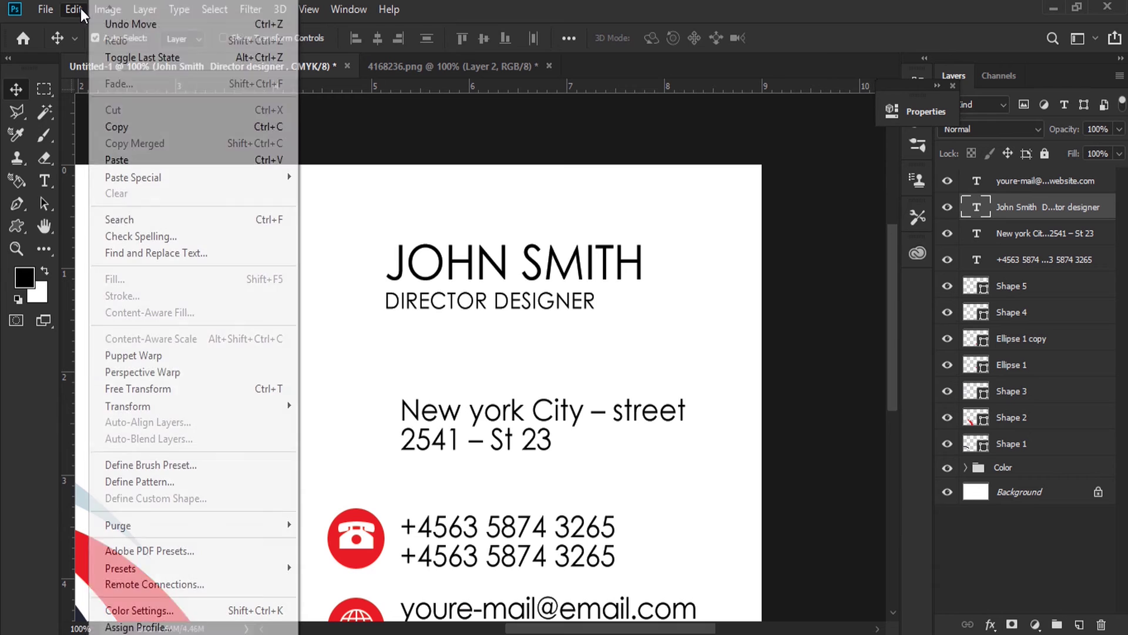
click(247, 389)
drag(656, 334, 692, 354)
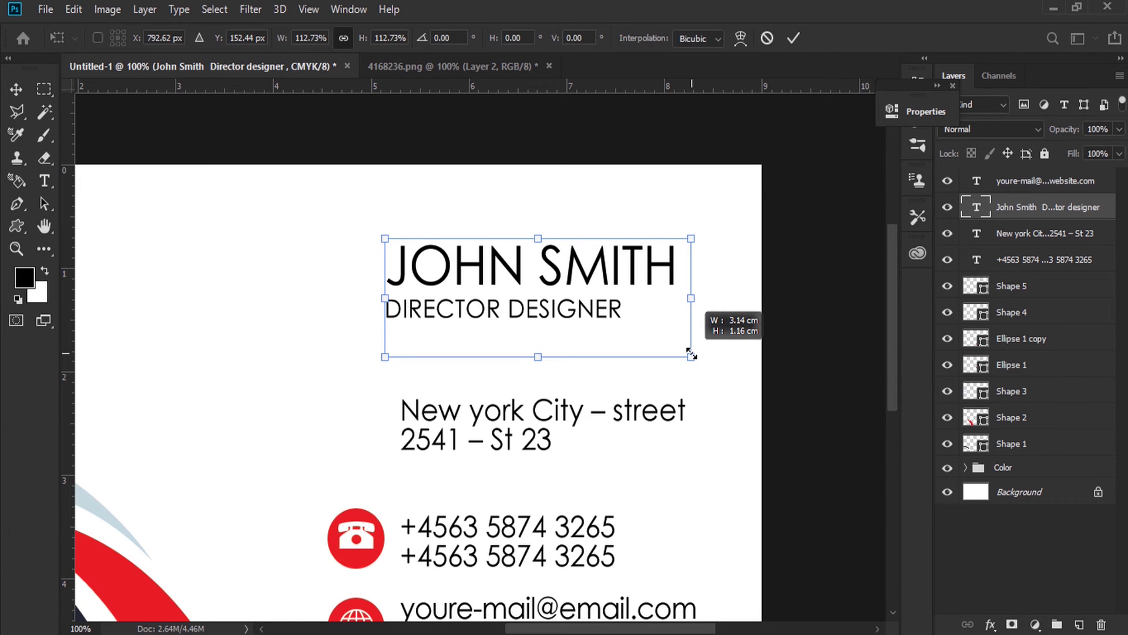
key(Return)
Set the surname SMITH to Bold while the first name stays regular
key(t)
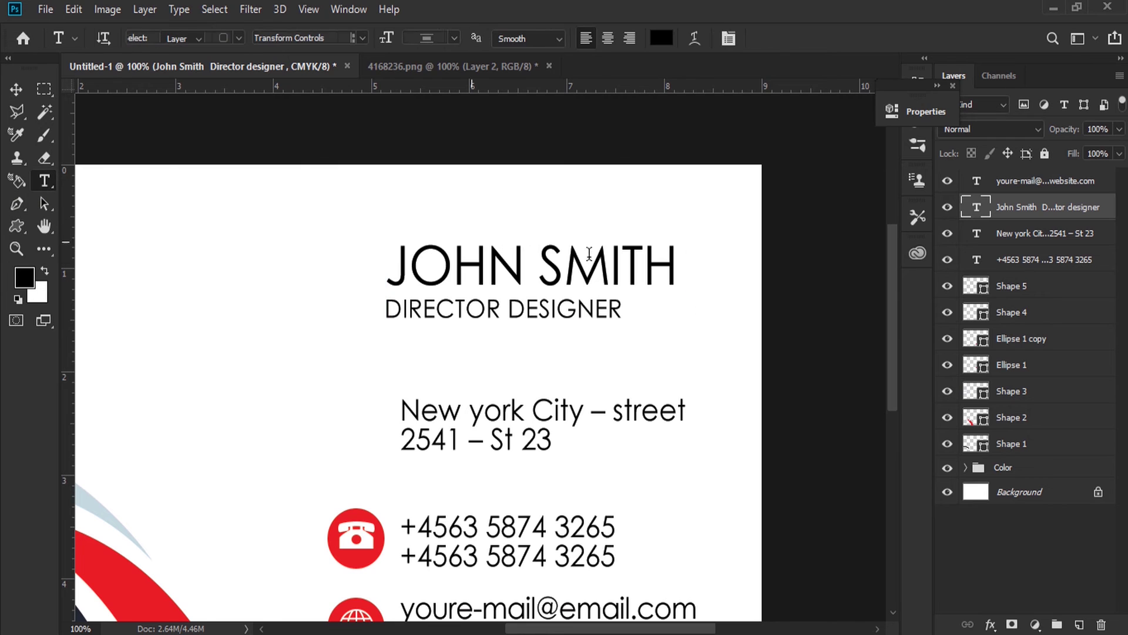
drag(542, 264, 682, 265)
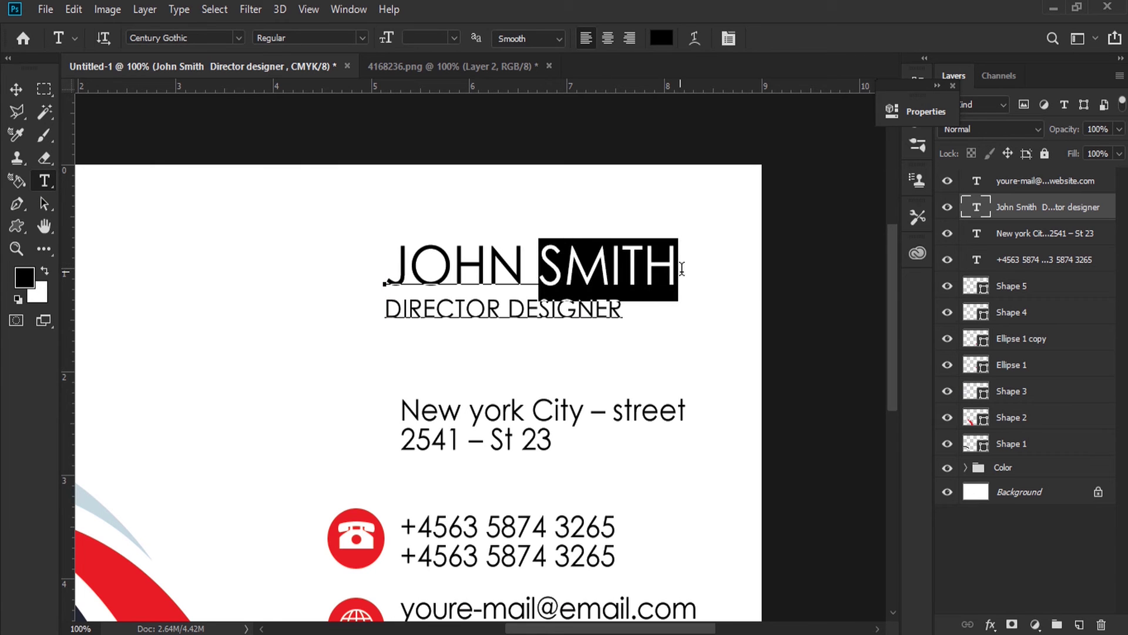
click(362, 37)
click(311, 85)
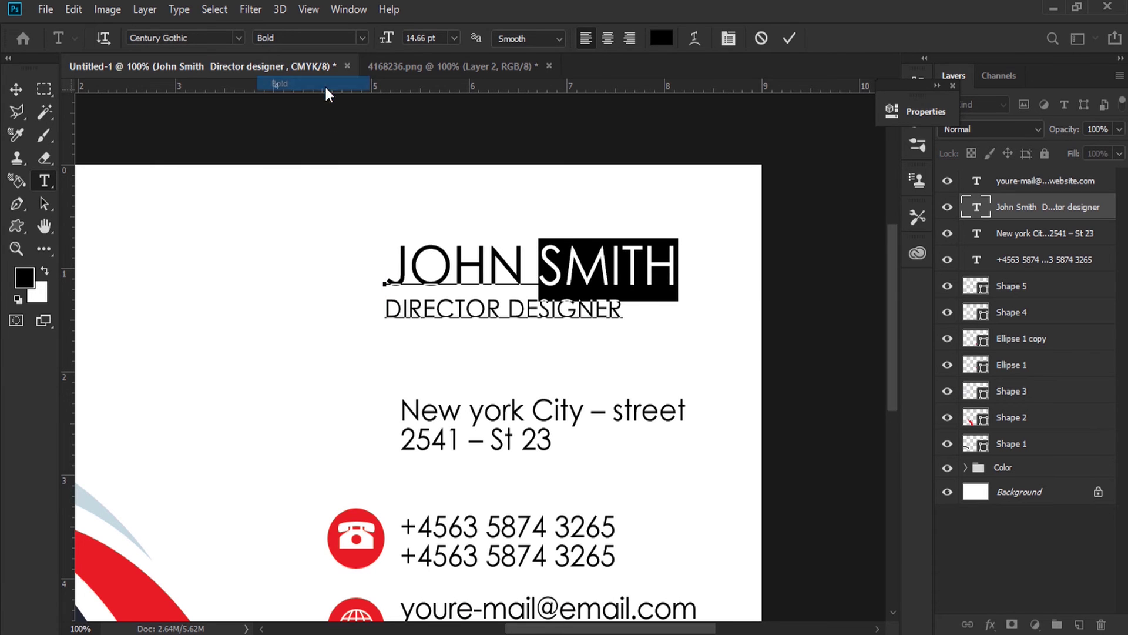
click(9, 95)
click(23, 226)
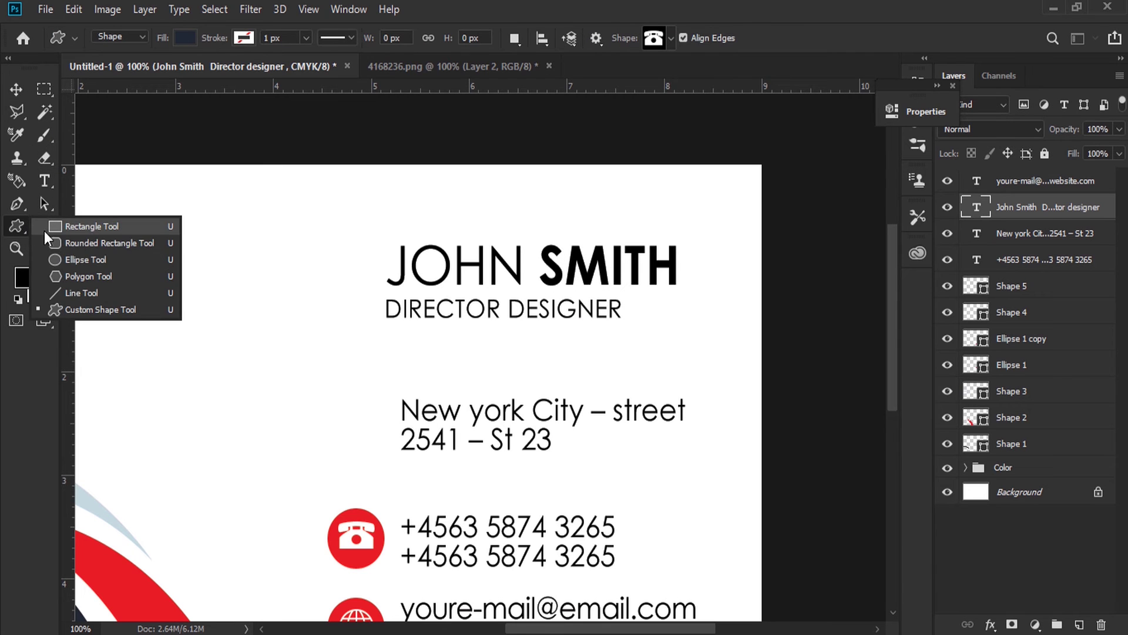
Draw a thin rectangle after DIRECTOR DESIGNER and fill it with sampled red
drag(626, 306, 677, 315)
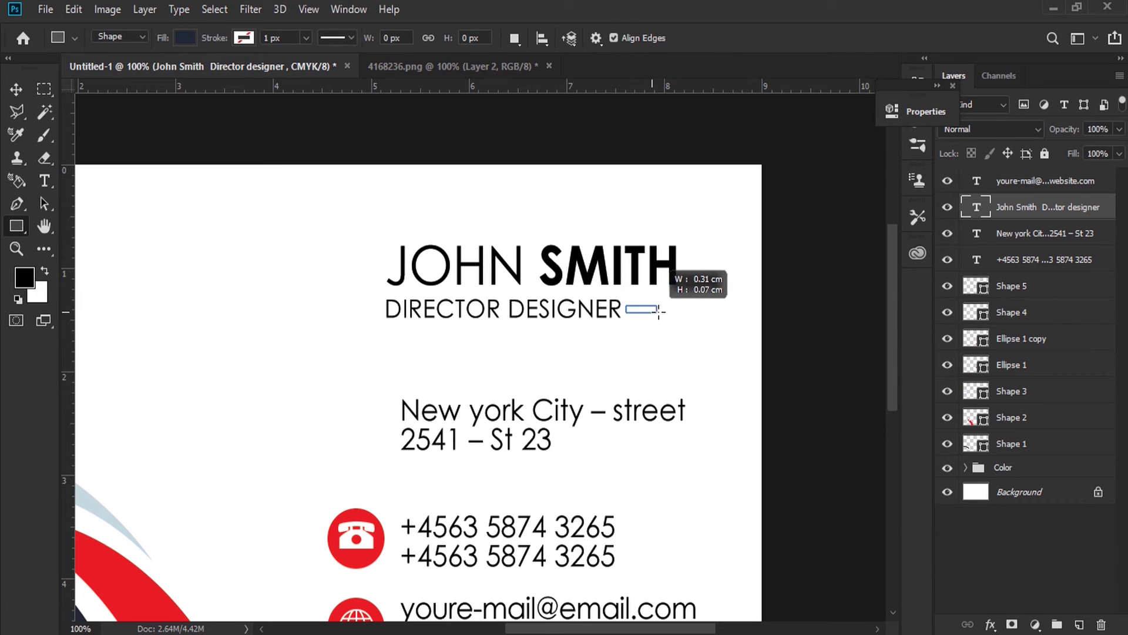
drag(677, 315, 675, 313)
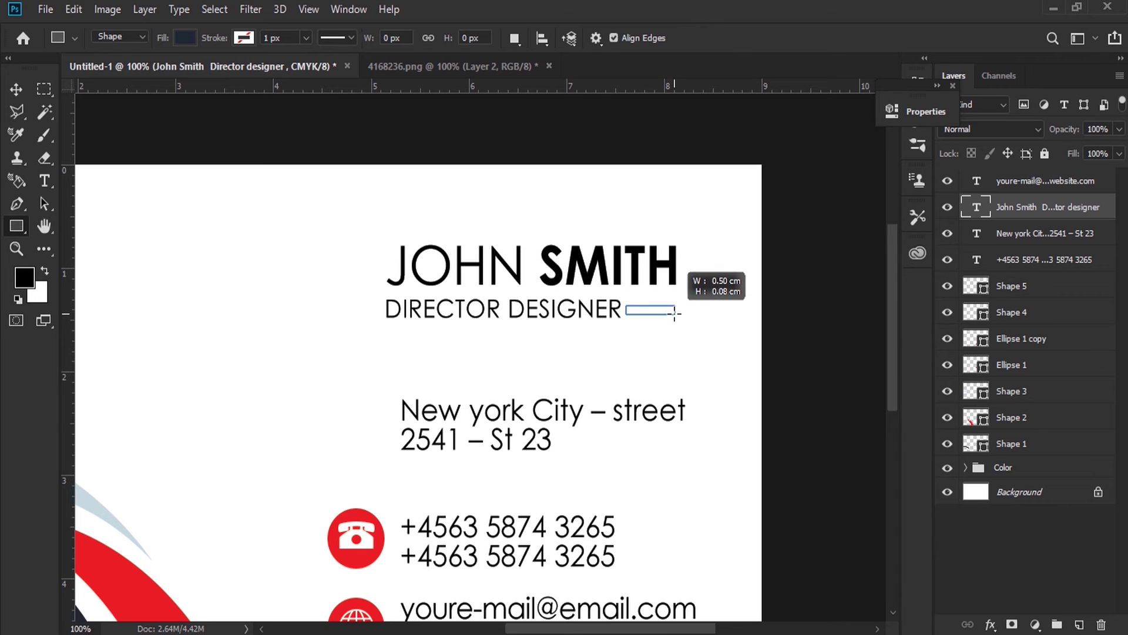
drag(674, 313, 676, 318)
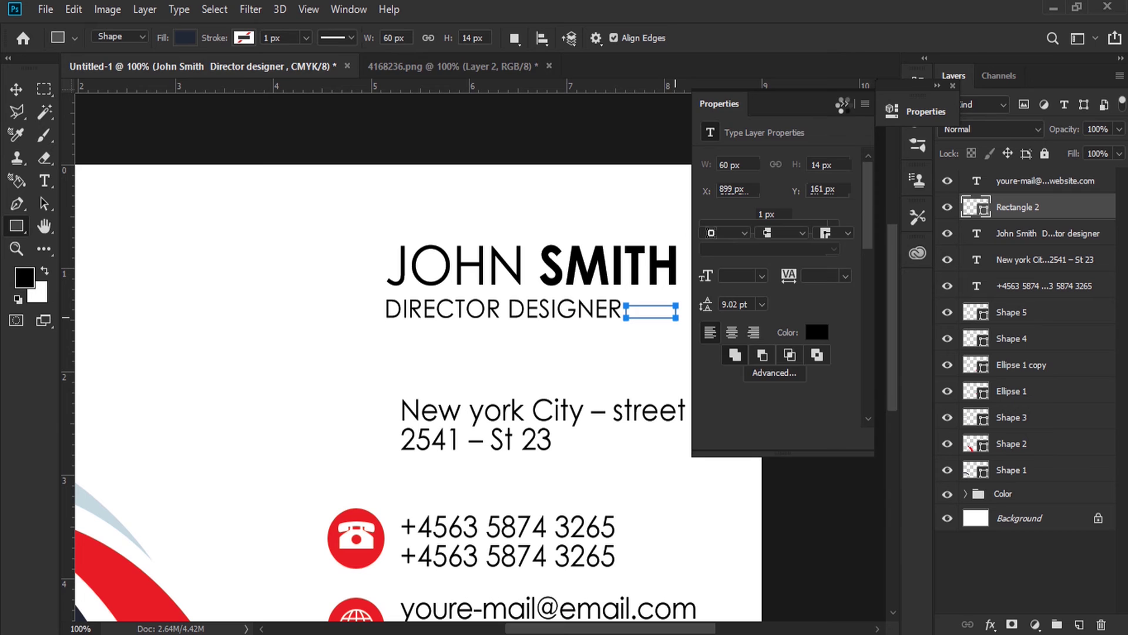
double_click(975, 207)
click(360, 516)
click(1068, 275)
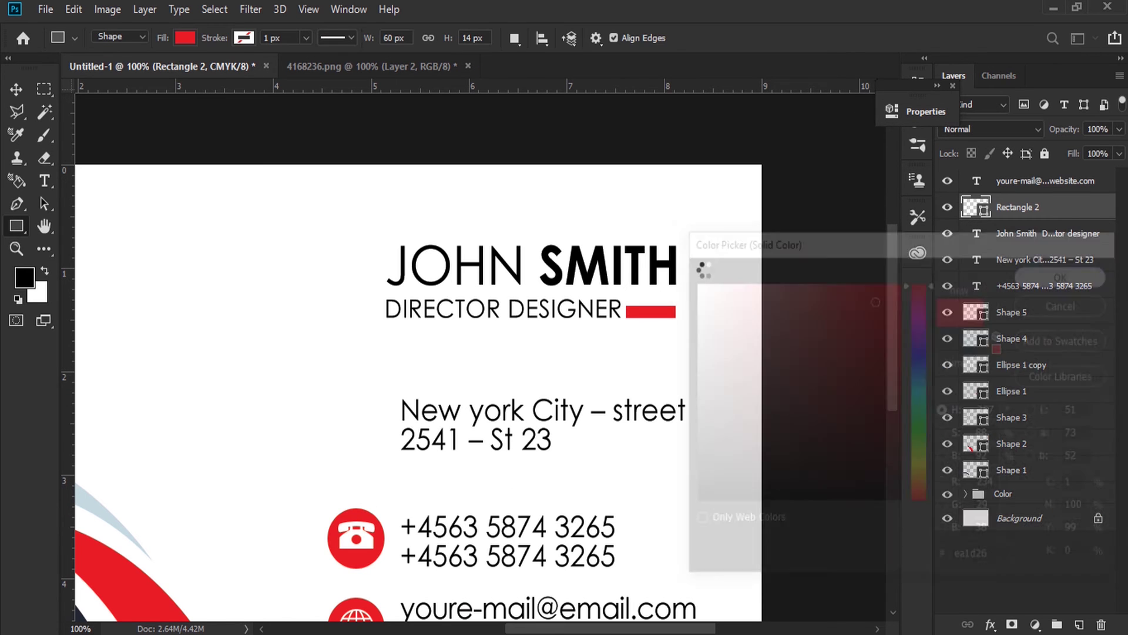
Delete the Color swatch group and fit the whole card on screen
drag(229, 370, 497, 353)
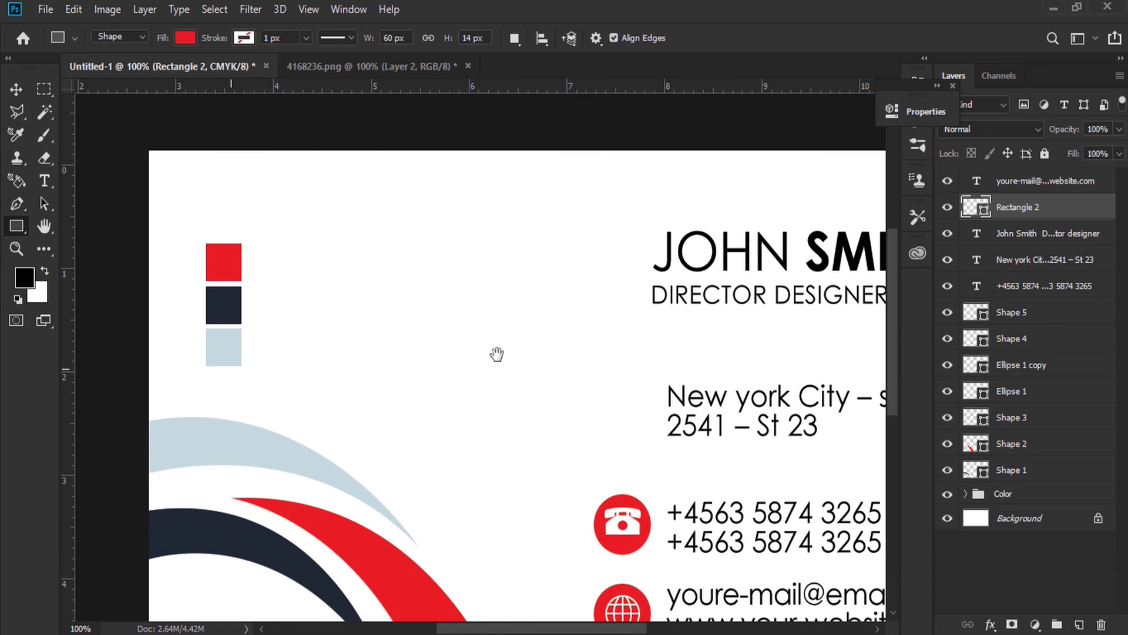
click(16, 89)
right_click(230, 268)
click(263, 280)
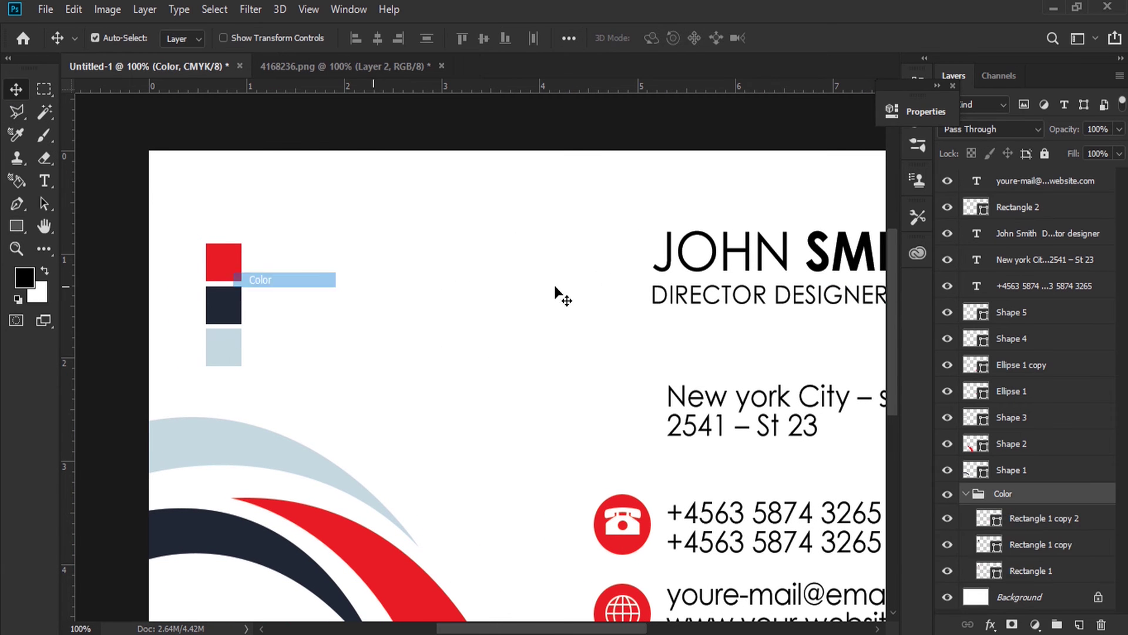
key(Delete)
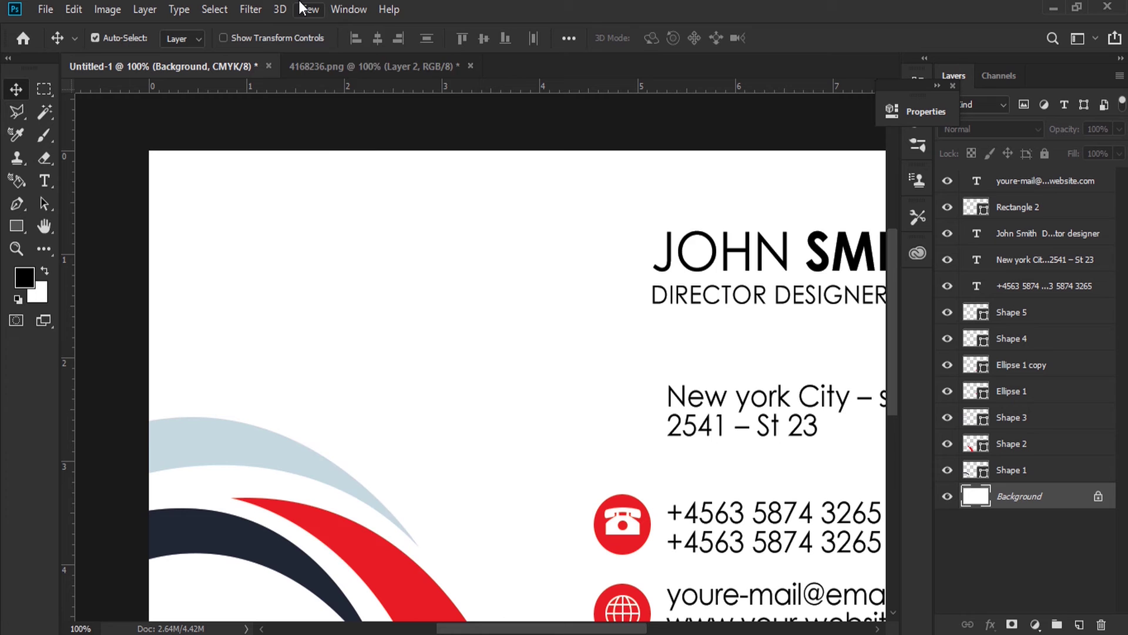
click(300, 5)
click(435, 170)
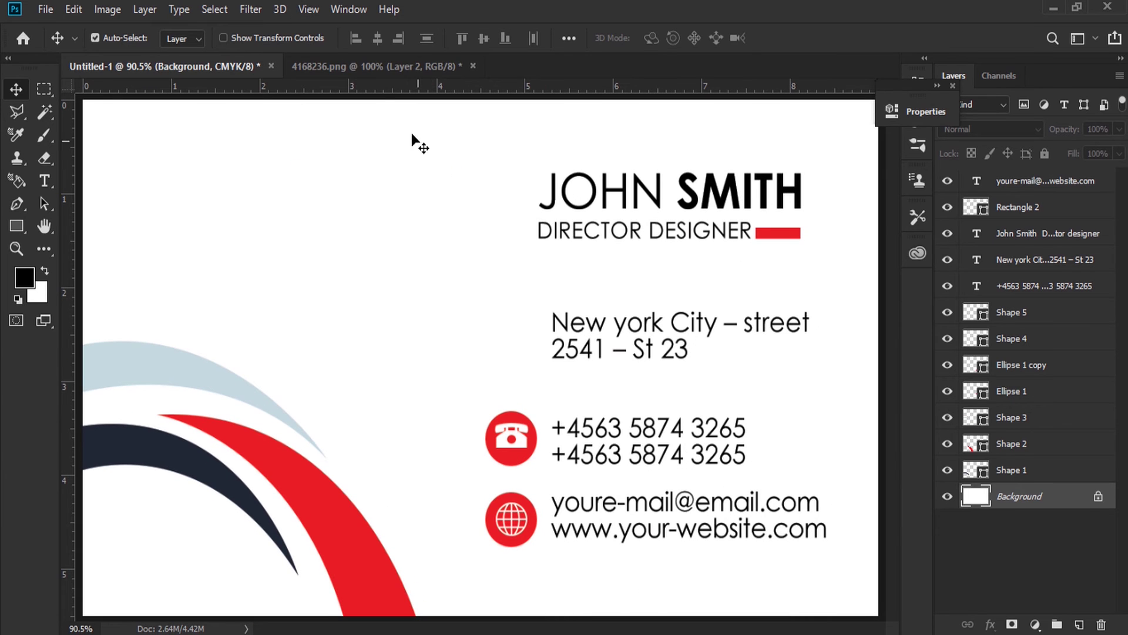
Drag the SILVERTECH logo from 4168236.png to the card's top-left and resize it with Free Transform
click(379, 67)
drag(481, 357, 238, 69)
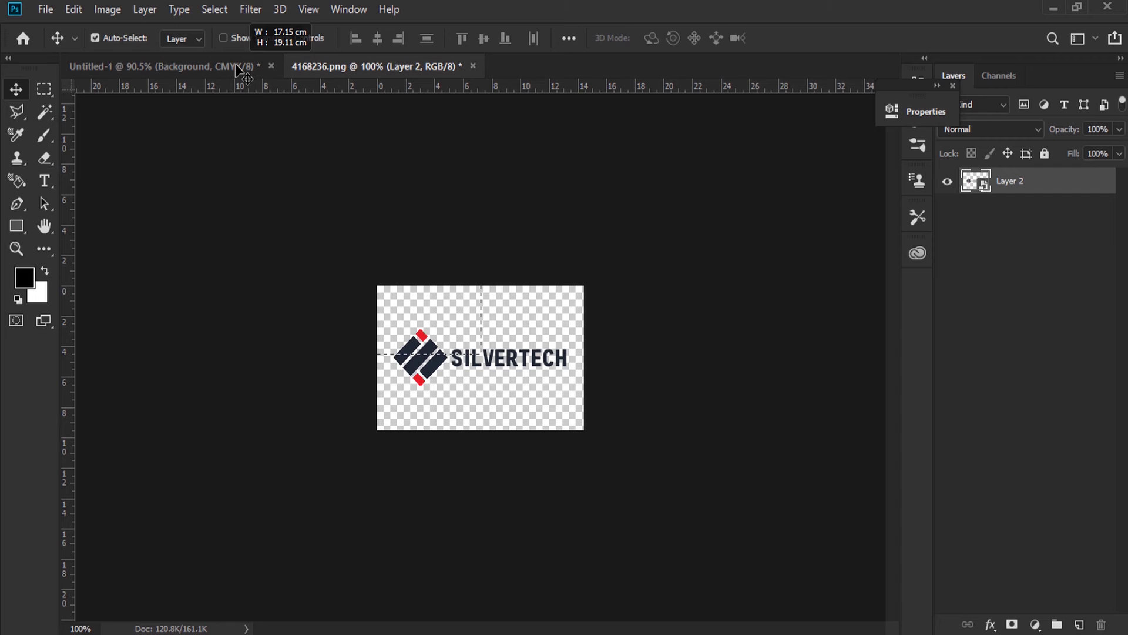
mouse_move(238, 70)
mouse_down()
mouse_move(435, 332)
mouse_move(152, 70)
mouse_up()
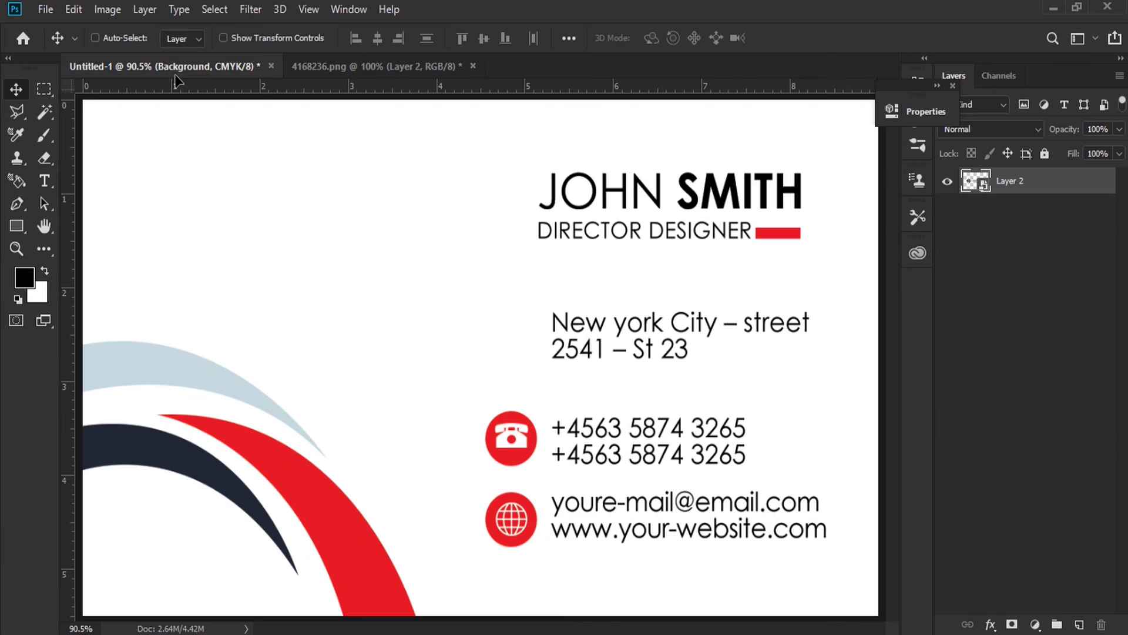
mouse_move(481, 362)
mouse_down()
mouse_move(271, 254)
mouse_move(291, 211)
mouse_up()
click(16, 249)
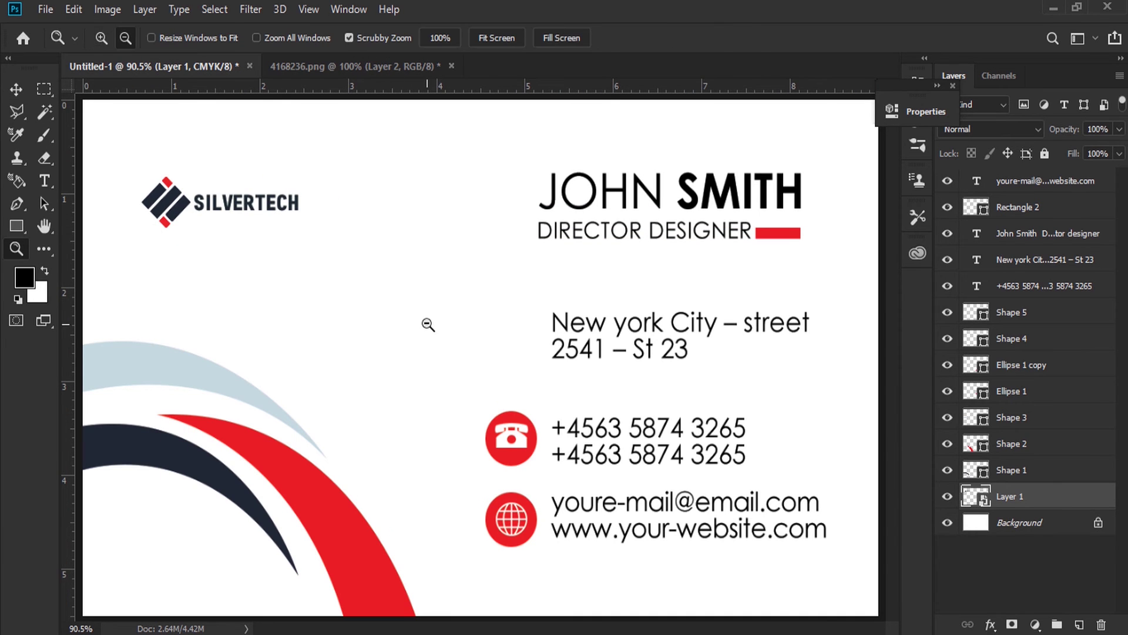
alt+click(411, 317)
click(74, 9)
click(277, 383)
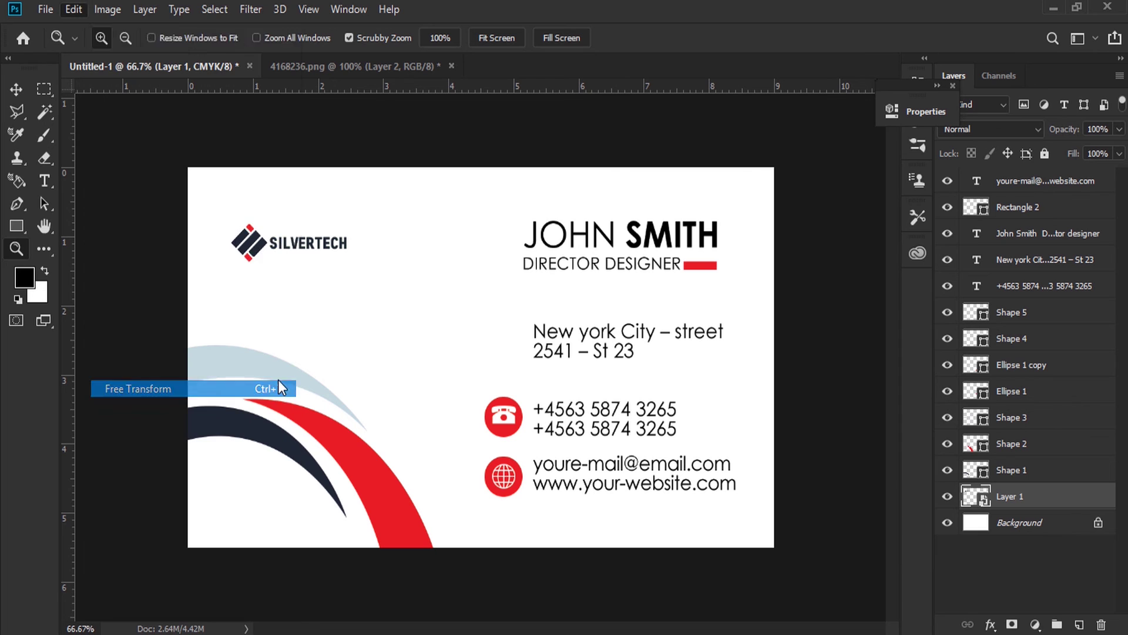
drag(347, 263, 405, 276)
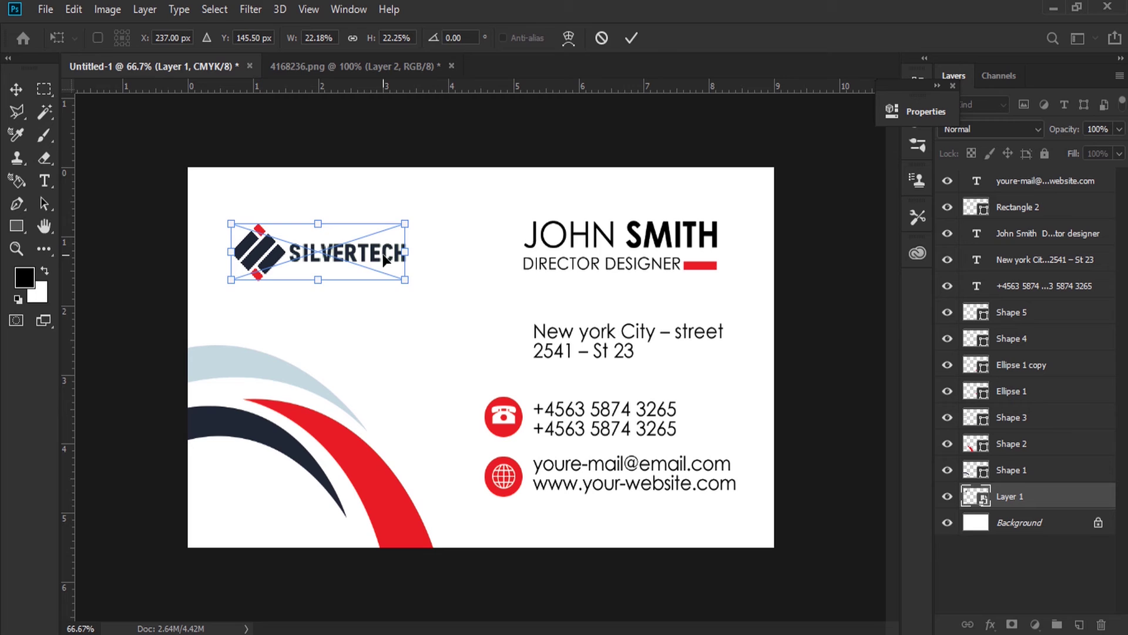
key(Return)
Commit the logo resize, then shrink the address, phone and email block slightly and nudge it down
key(z)
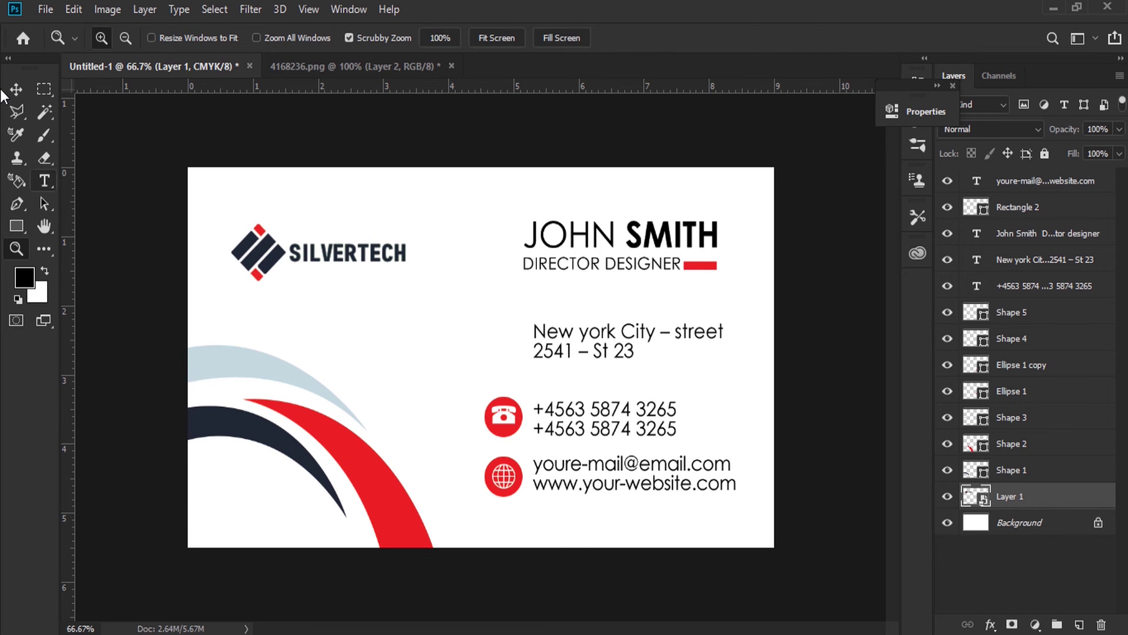
click(15, 88)
drag(473, 387, 720, 509)
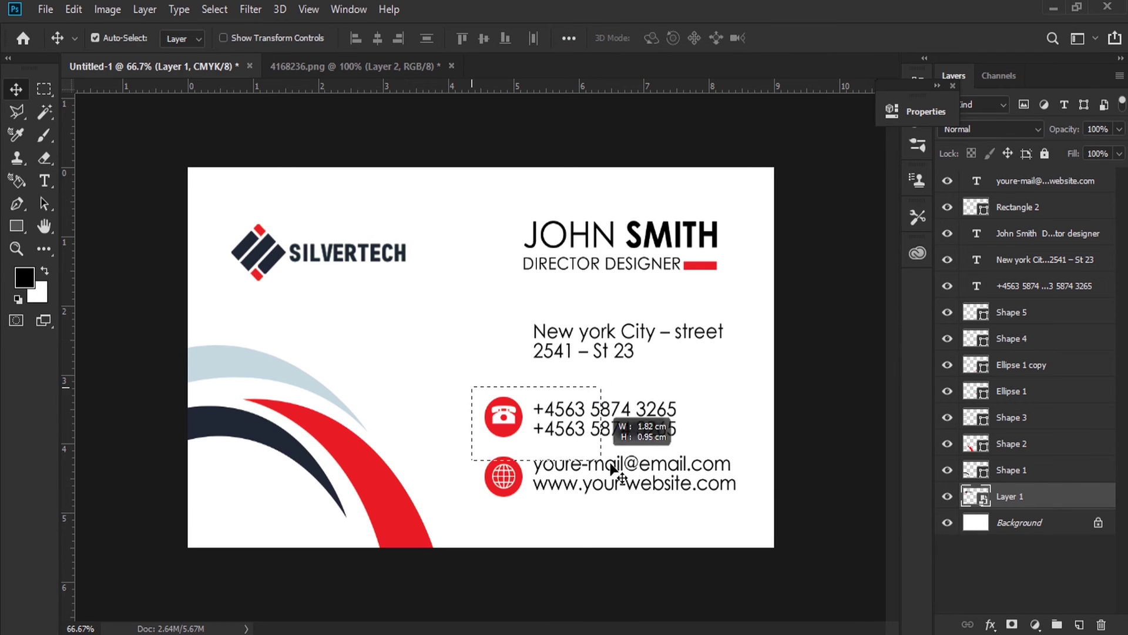
drag(468, 320, 736, 505)
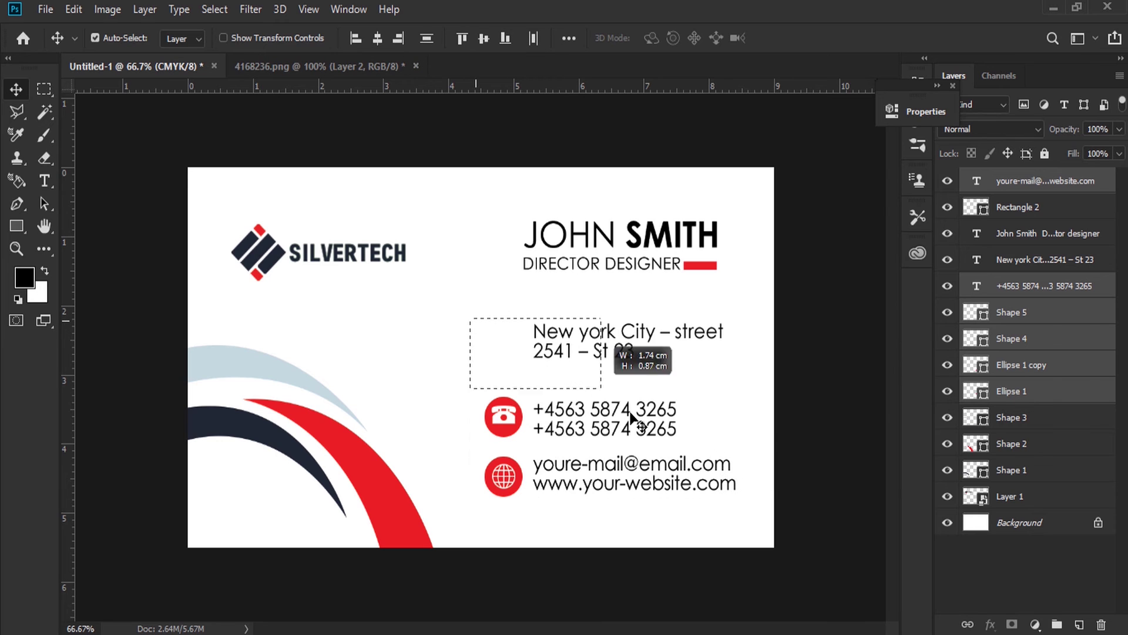
click(82, 13)
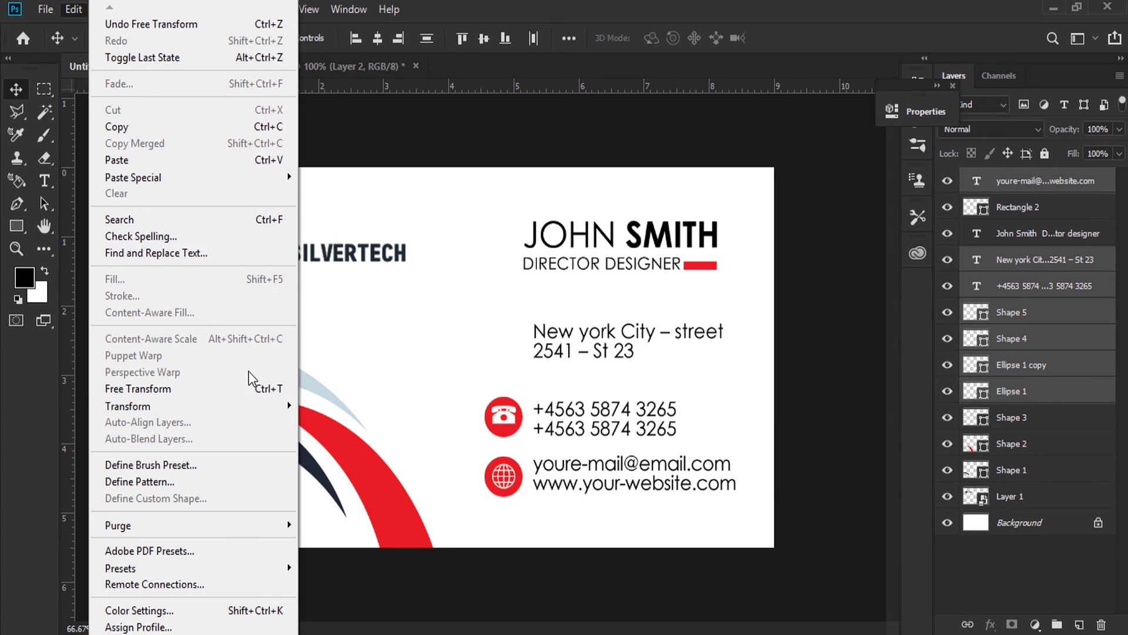
click(241, 388)
drag(731, 323, 724, 332)
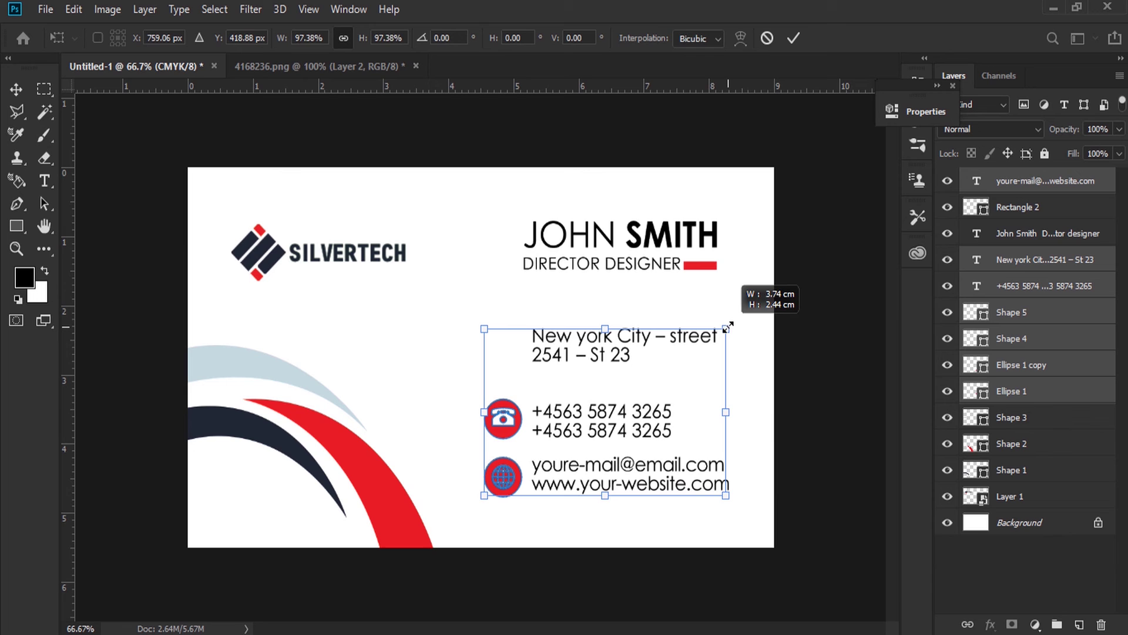
key(Return)
key(Down)
key(Down)
key(Down)
key(Down)
key(Down)
key(Down)
key(Down)
key(Down)
key(Down)
key(Down)
key(Down)
key(Down)
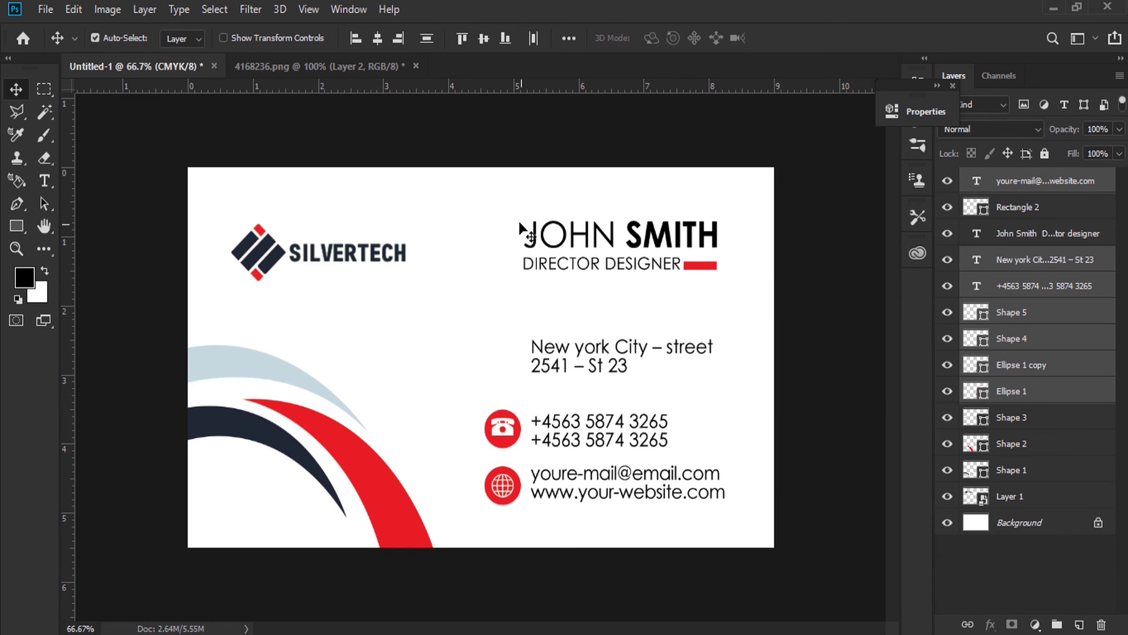
Move the JOHN SMITH name and red bar block down a little and enlarge it
drag(517, 206, 738, 275)
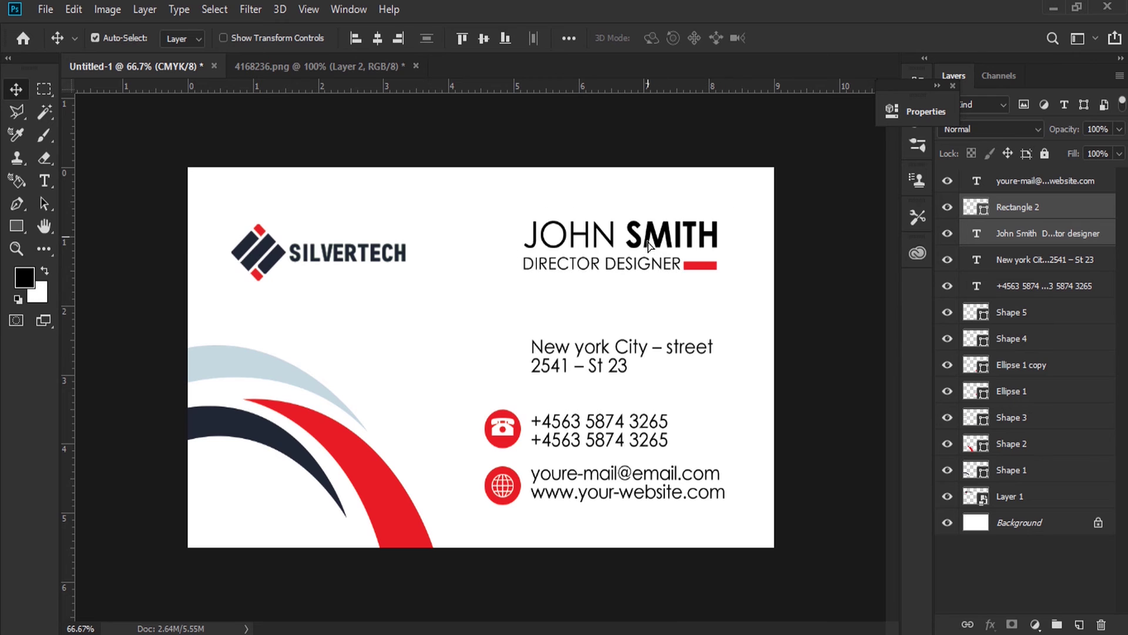
drag(649, 241, 651, 253)
click(74, 10)
click(247, 389)
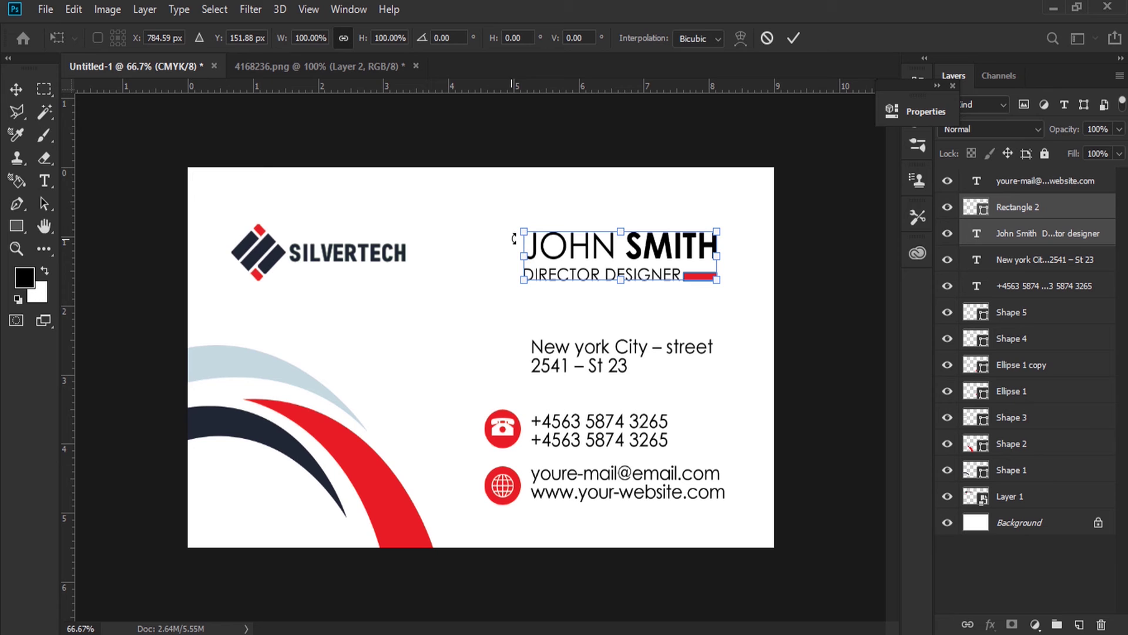
drag(518, 231, 506, 226)
key(Return)
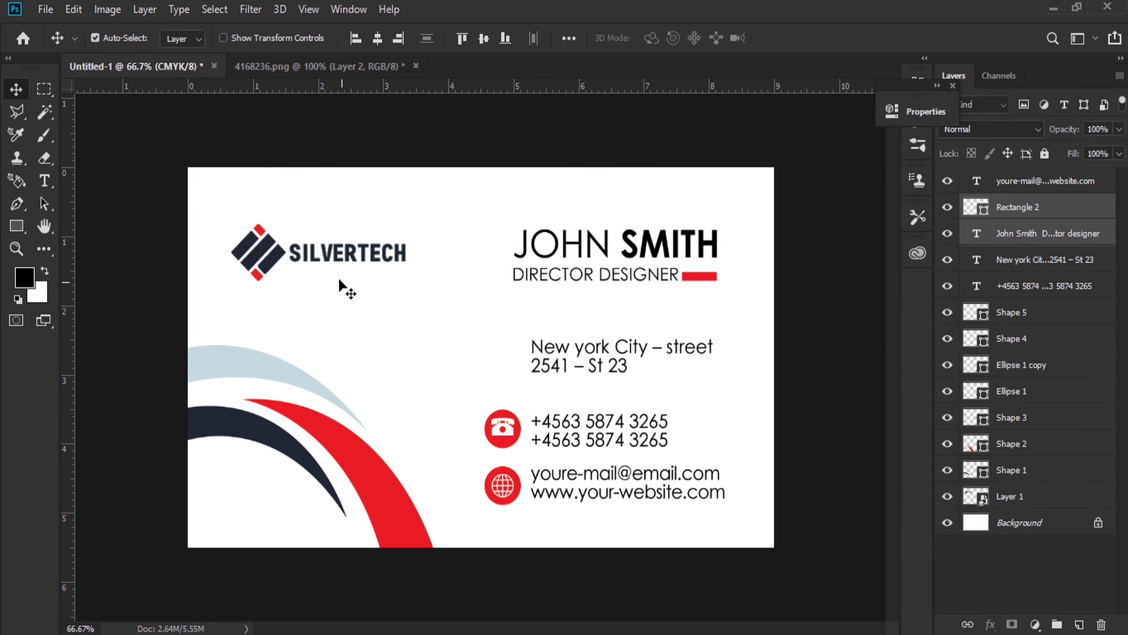
Select the SILVERTECH logo layer and nudge it slightly upward
right_click(338, 257)
click(344, 259)
drag(344, 258, 345, 255)
Turn off Auto-Select, move the Layer 1 logo down slightly and enlarge it a little
click(135, 39)
right_click(351, 256)
click(367, 261)
drag(359, 258, 359, 261)
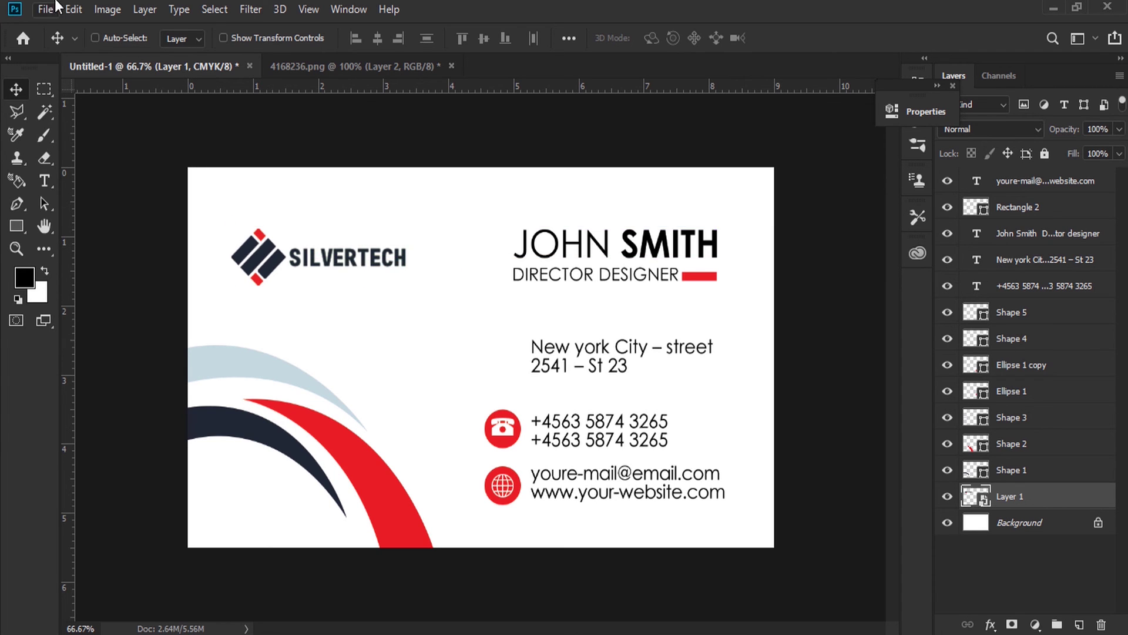
click(74, 9)
click(153, 315)
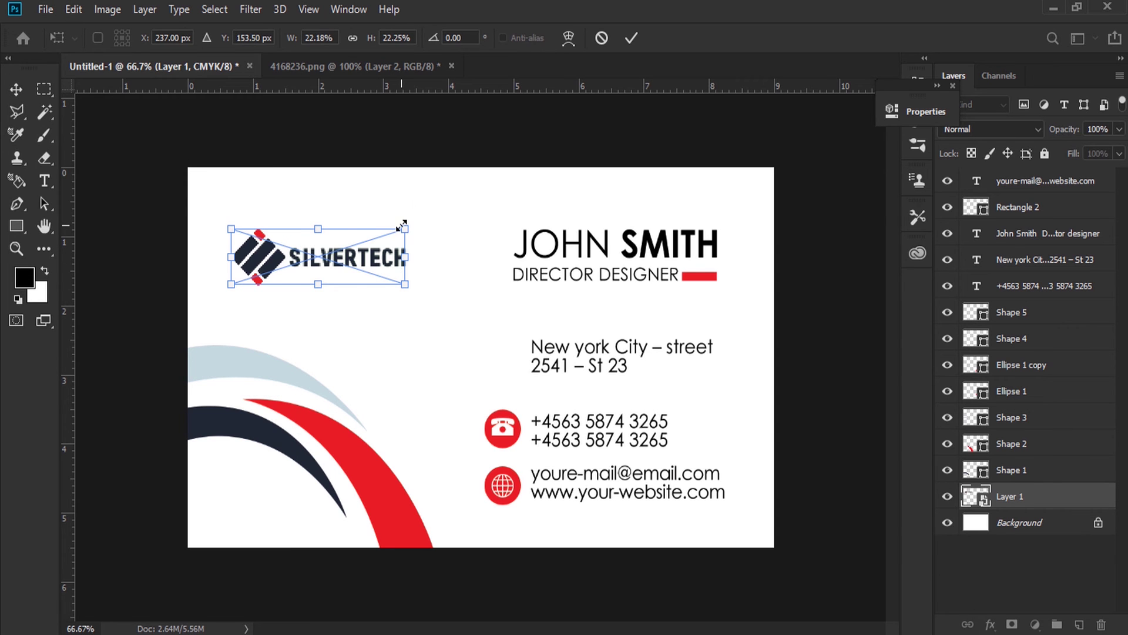
drag(403, 225, 413, 223)
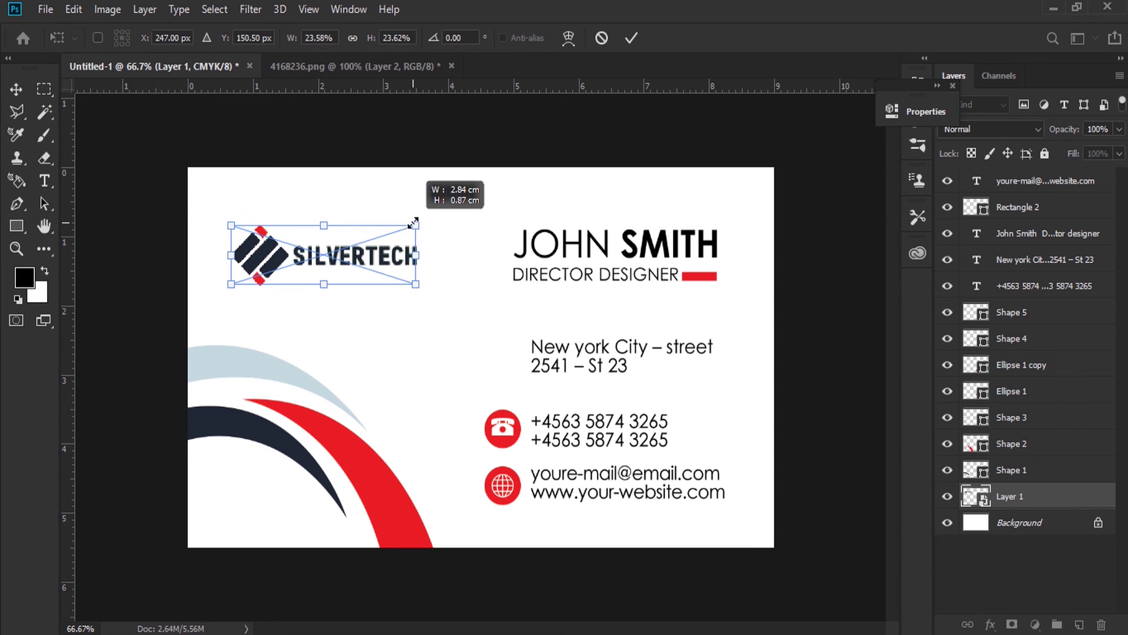
key(Return)
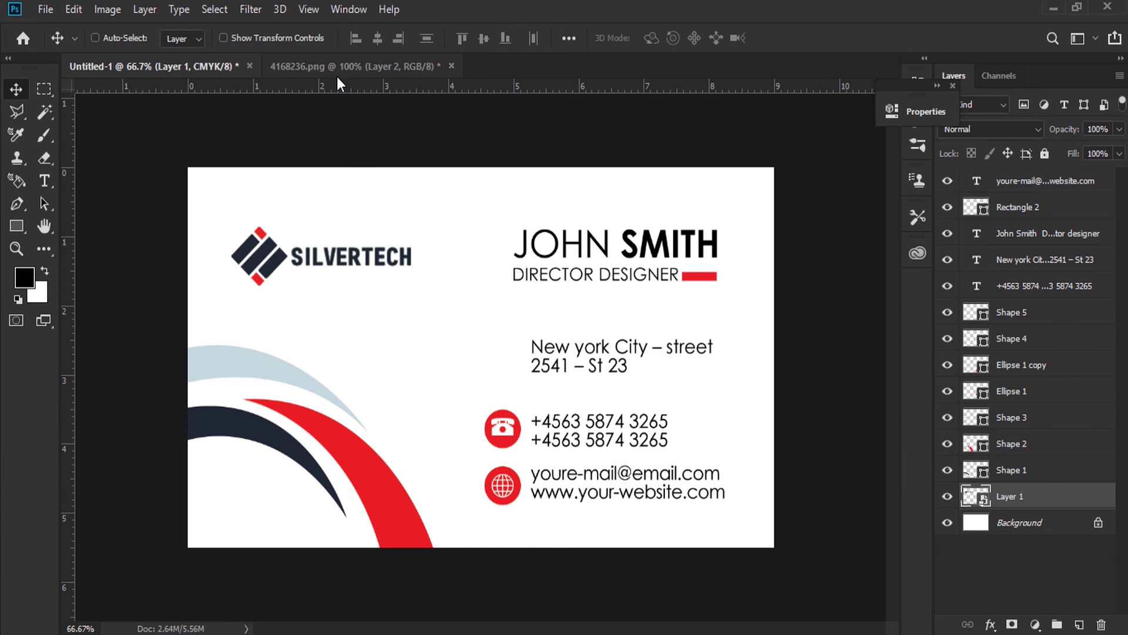
Close the 4168236.png logo document without saving changes
click(365, 70)
click(451, 66)
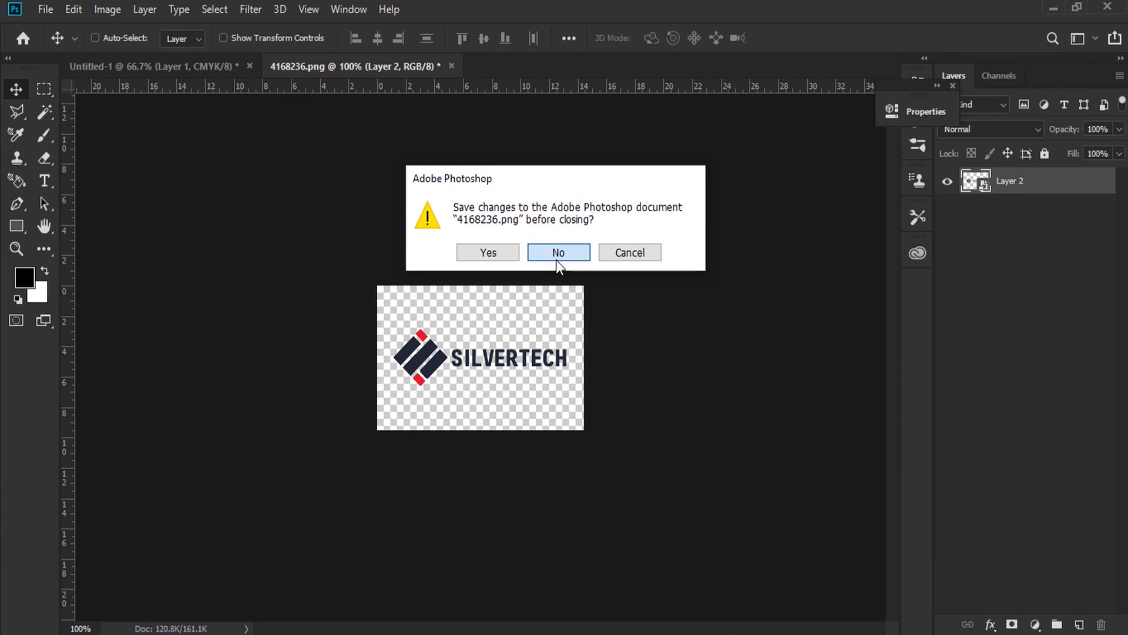
click(556, 260)
Duplicate the card image as a new document named 'back'
click(103, 10)
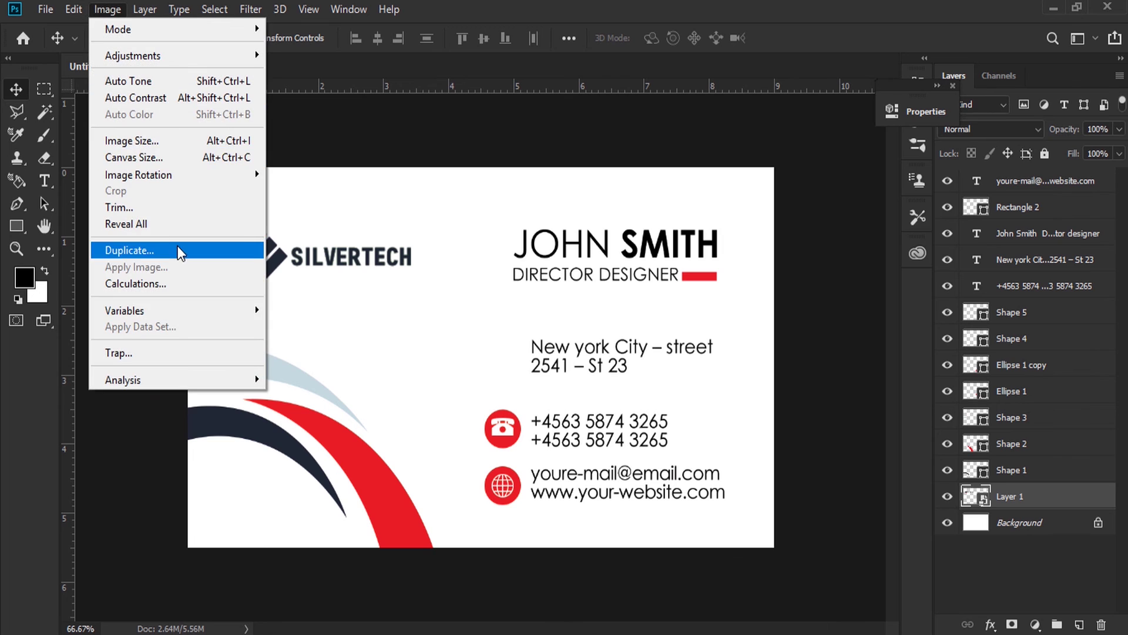
click(180, 245)
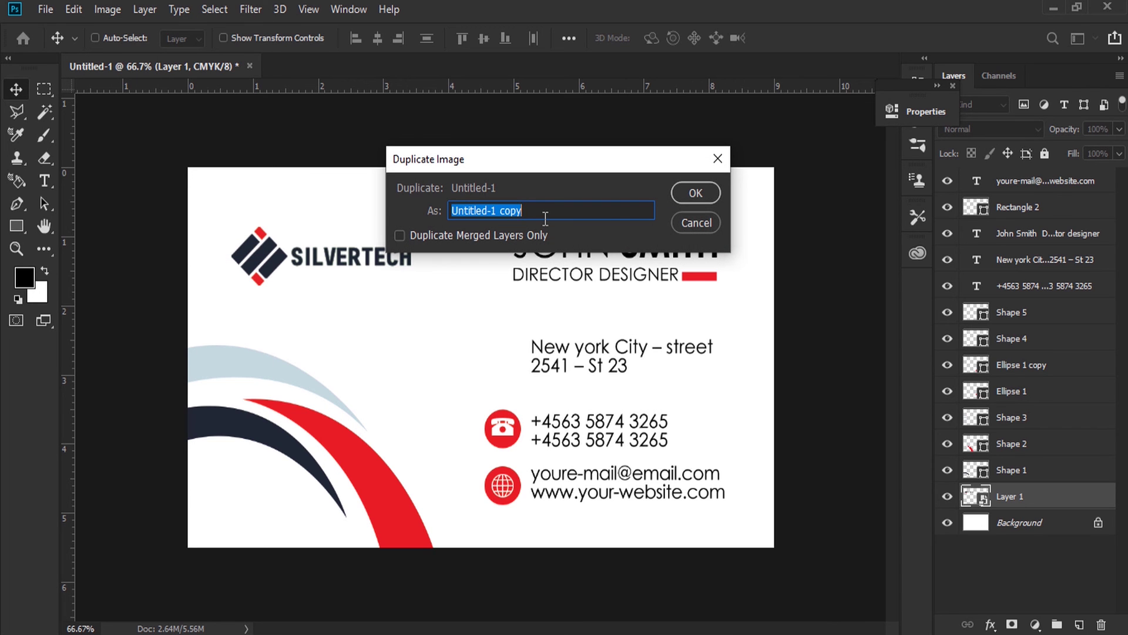
text(back)
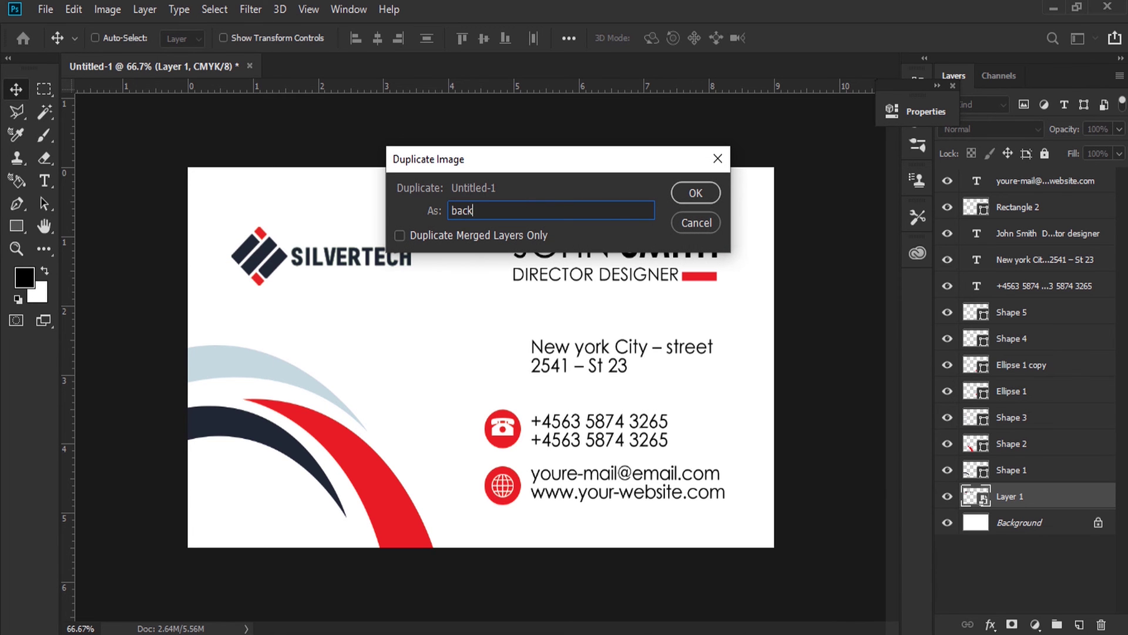
key(Return)
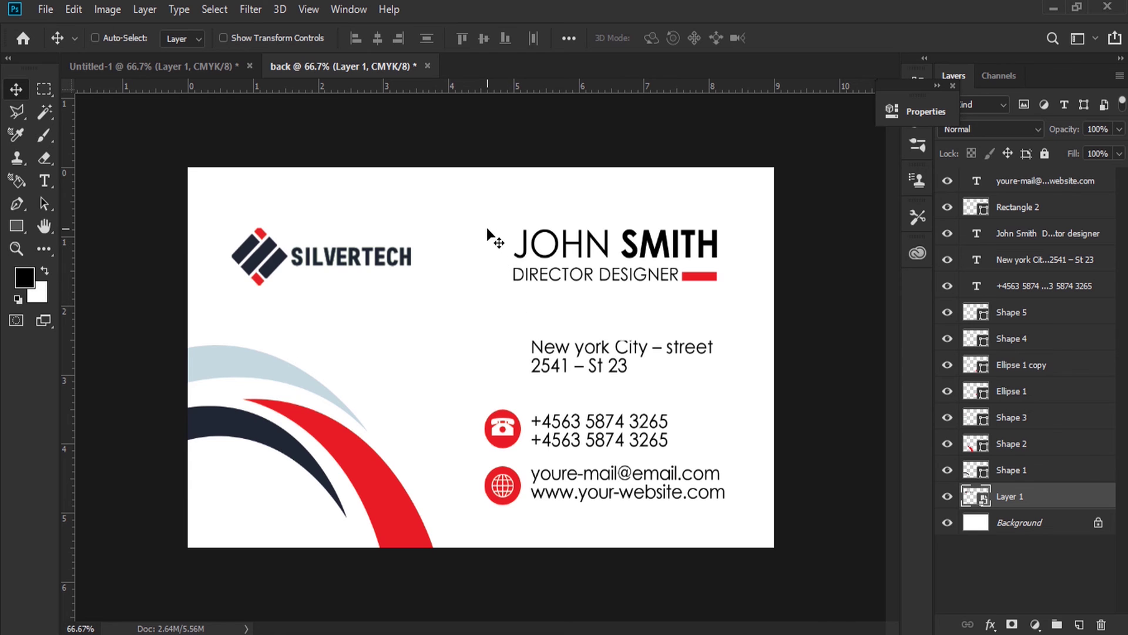
Reposition the logo and delete the name, red bar, title, phone and email elements
drag(485, 239, 508, 259)
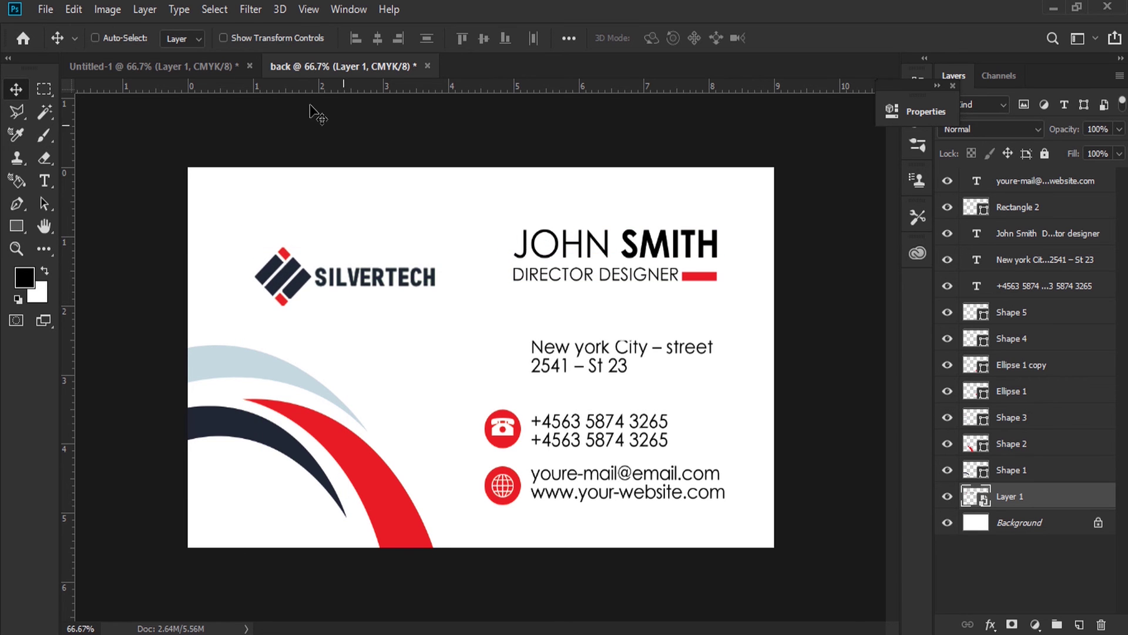
drag(497, 210, 465, 177)
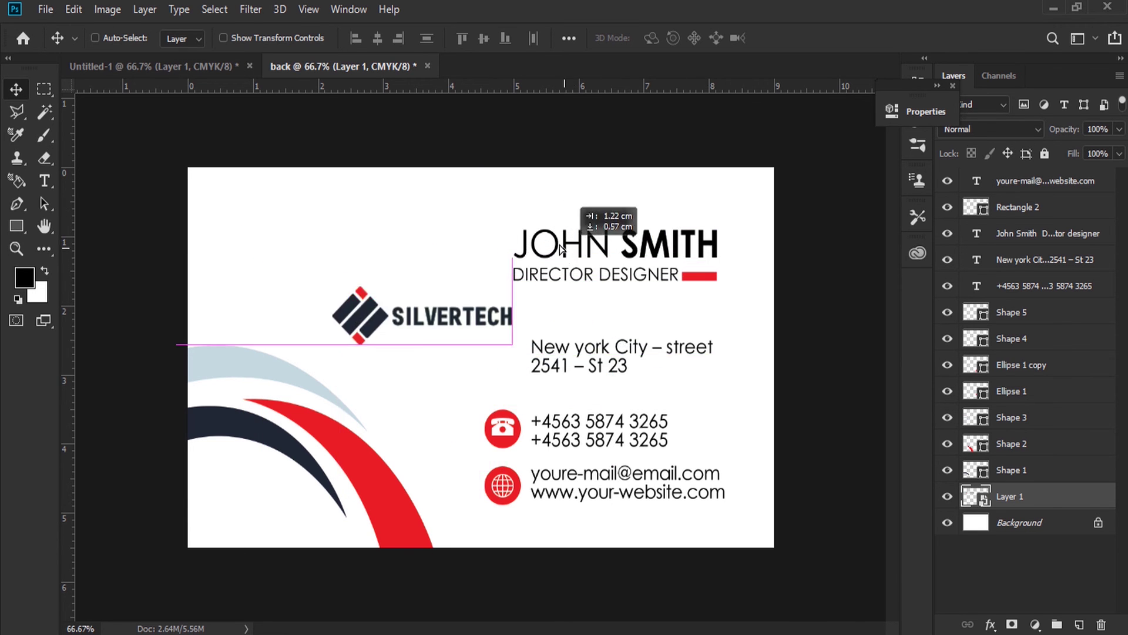
drag(497, 200, 736, 319)
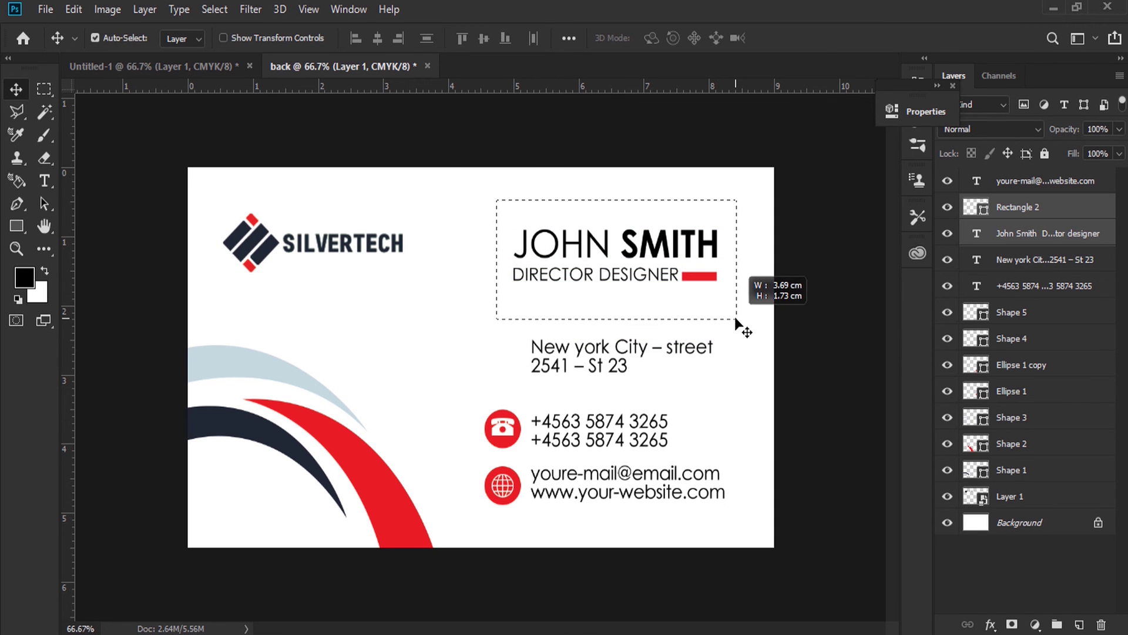
key(Delete)
drag(457, 399, 731, 525)
key(Delete)
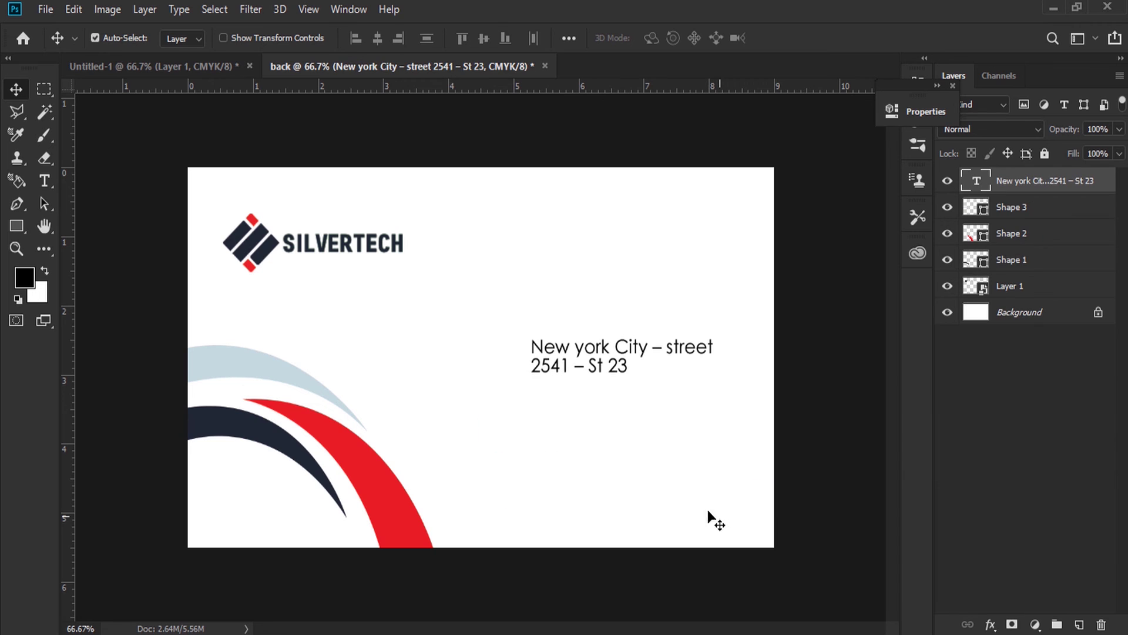
Select the three swoosh layers, Shape 1–3, and move them in the layer stack
click(1012, 216)
click(947, 207)
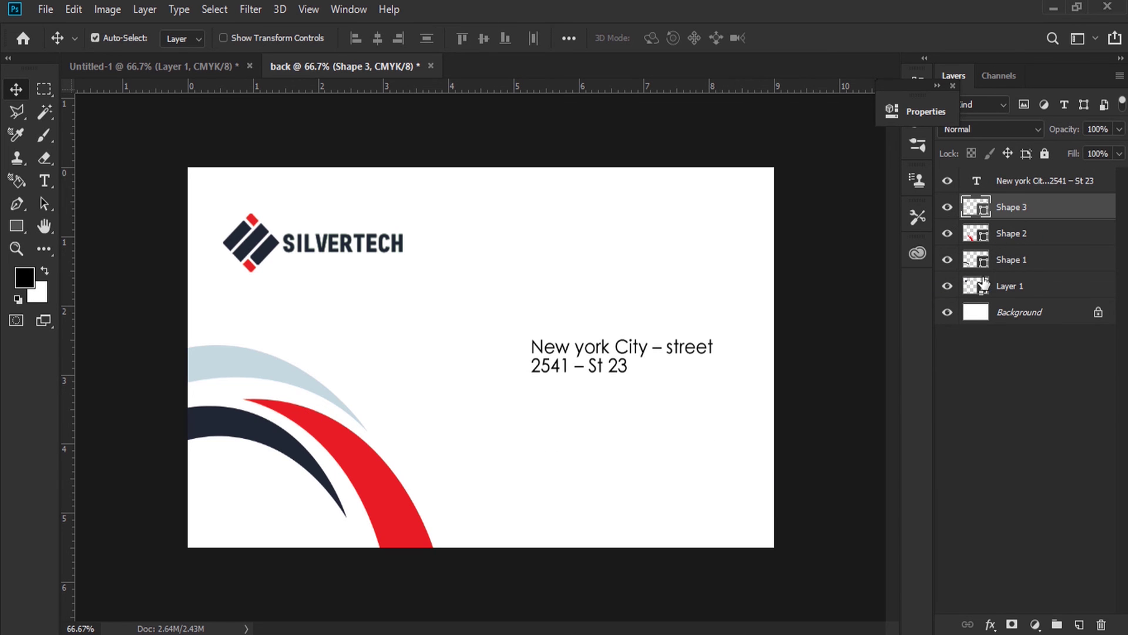
click(947, 286)
shift+click(1011, 259)
drag(1005, 262, 1057, 624)
Group the swooshes, flip them horizontally and place them in the bottom-right corner
key(ctrl+t)
right_click(375, 455)
click(401, 435)
drag(399, 437, 742, 446)
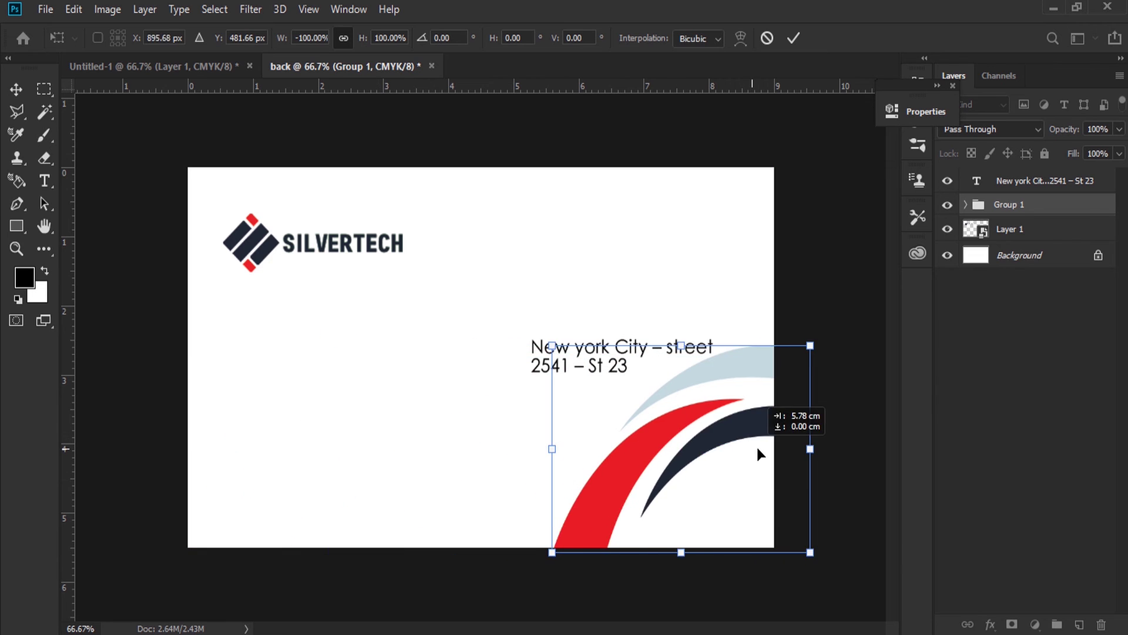
drag(742, 447, 719, 424)
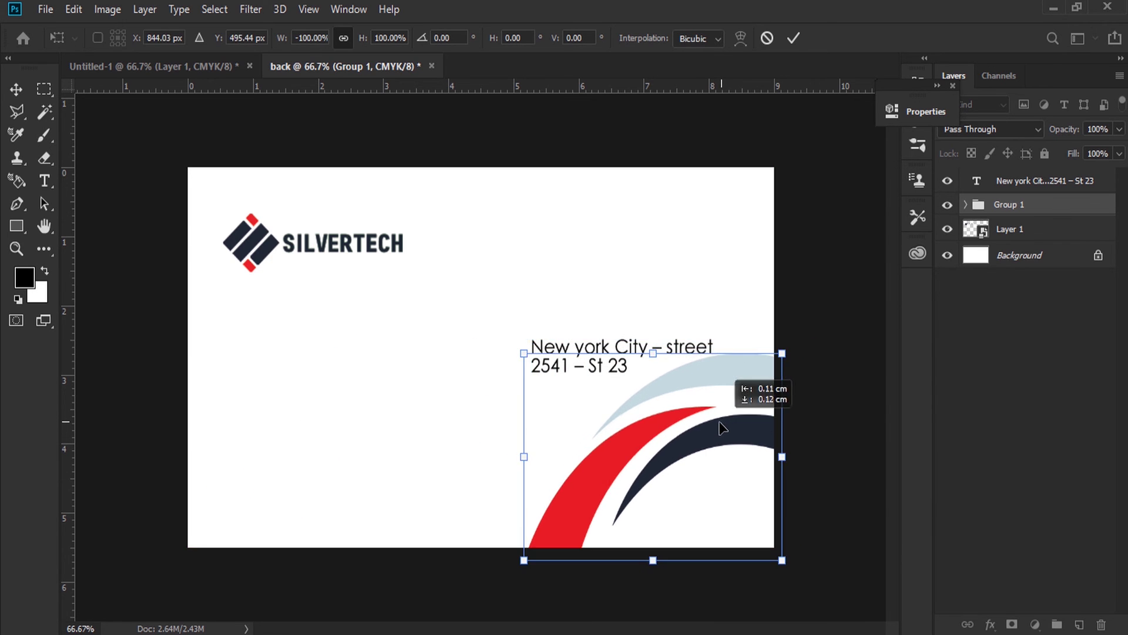
key(Return)
key(Right)
key(Right)
key(Right)
key(Right)
key(Right)
key(Right)
key(Right)
key(Right)
key(Right)
key(Right)
key(Right)
key(Right)
key(Right)
key(Right)
key(Right)
key(Right)
key(Right)
Duplicate the swoosh group, flip it horizontally and vertically, and place it top-left
drag(1009, 205, 1076, 624)
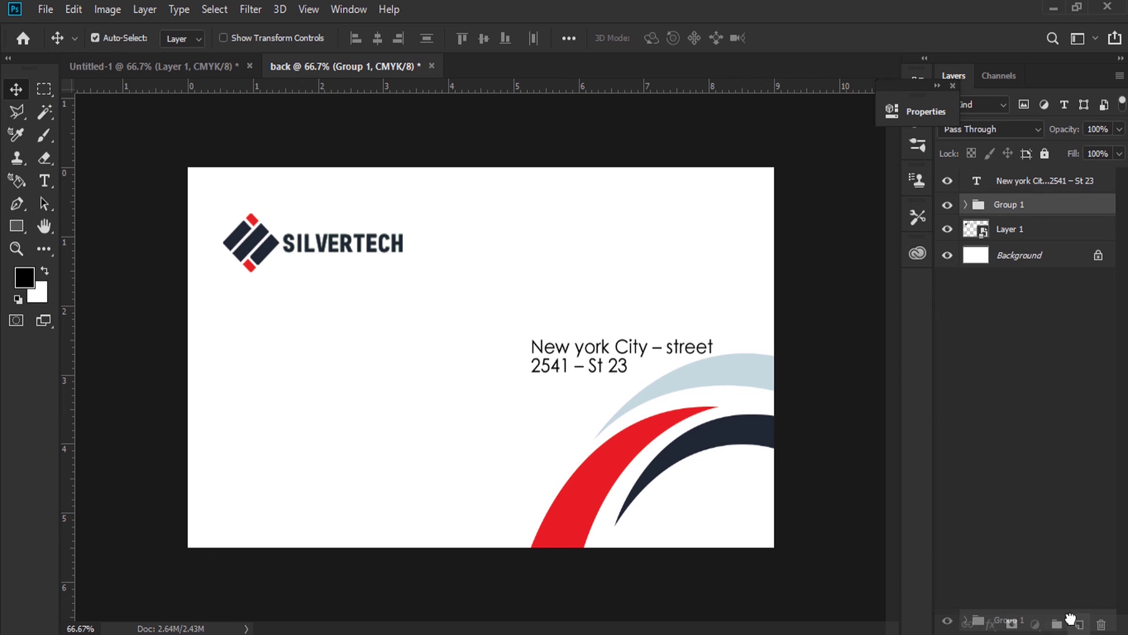
key(ctrl+t)
right_click(640, 464)
click(688, 442)
mouse_move(682, 447)
mouse_down()
mouse_move(440, 446)
mouse_move(362, 237)
mouse_move(345, 220)
mouse_up()
right_click(430, 443)
click(469, 435)
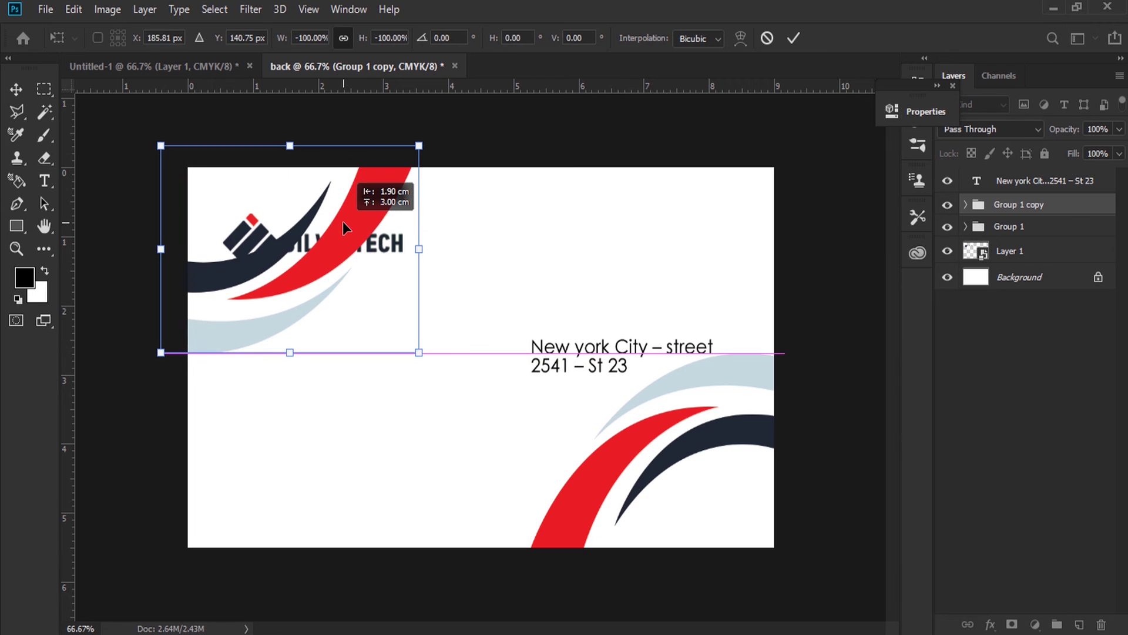
key(Return)
click(1008, 227)
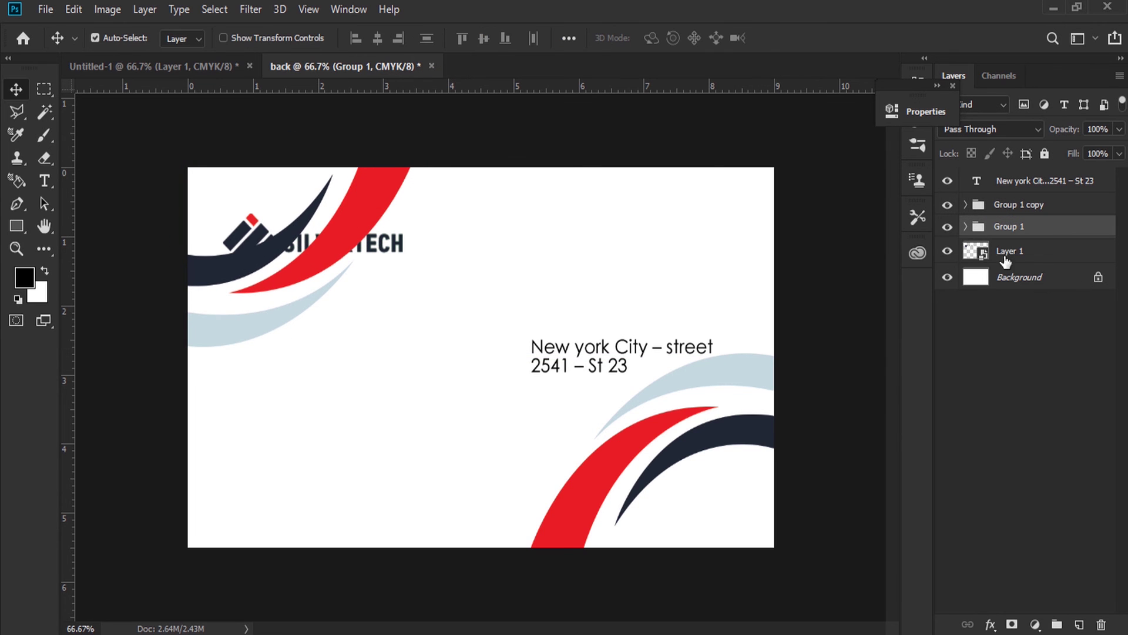
Nudge the swooshes down, then centre the SILVERTECH logo and enlarge it slightly
key(Down)
key(Down)
key(Down)
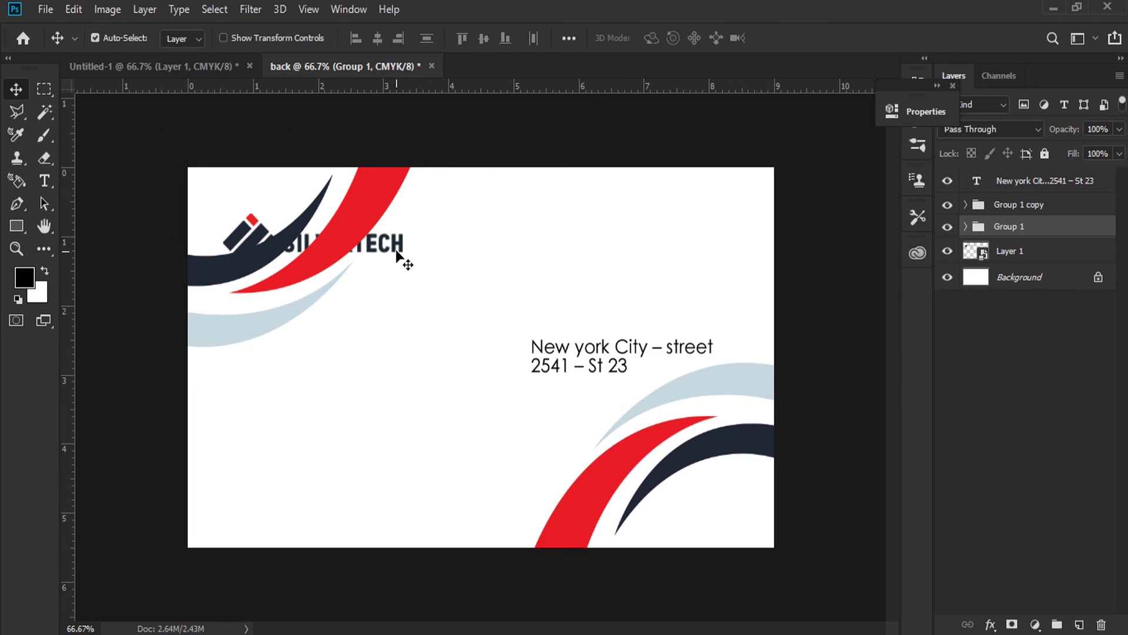
right_click(401, 245)
click(414, 253)
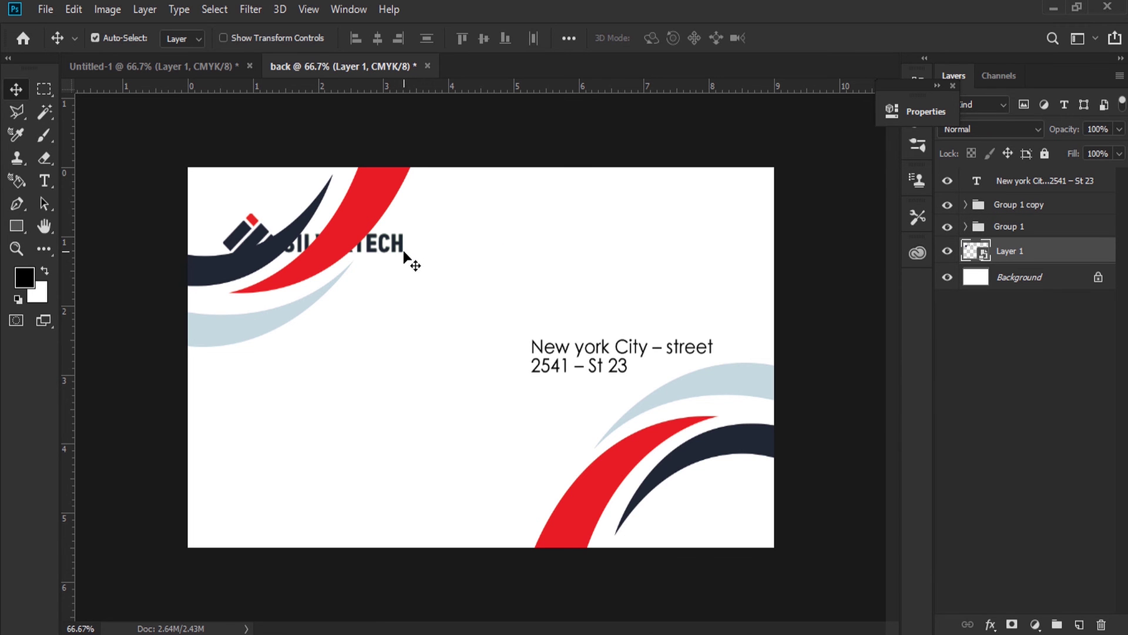
drag(405, 254, 550, 364)
click(73, 9)
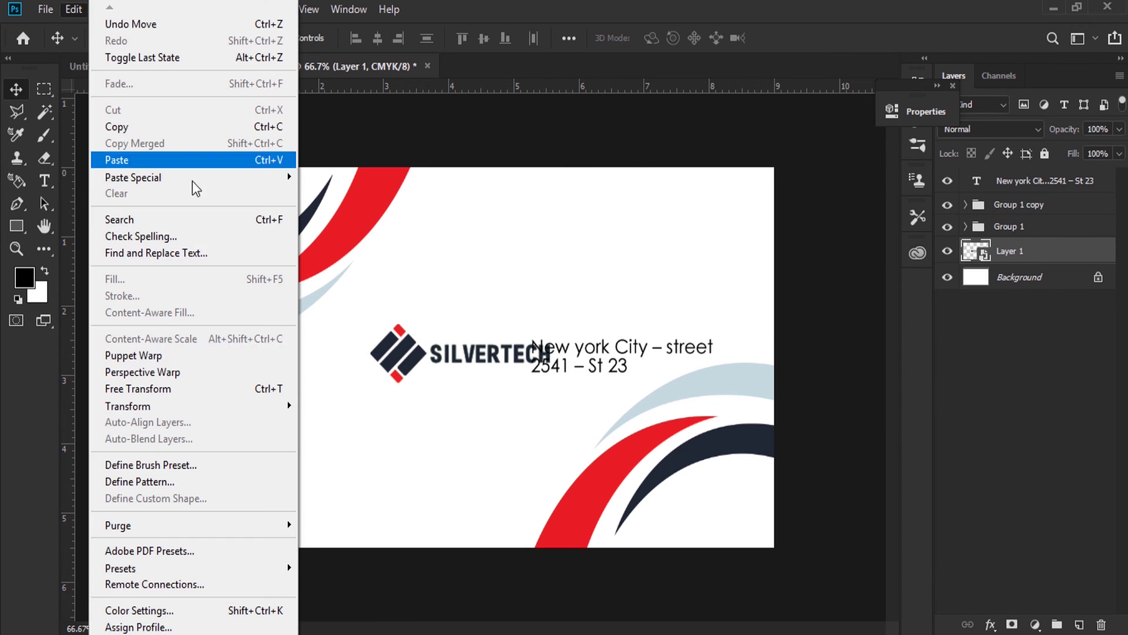
click(176, 388)
drag(553, 319, 573, 315)
key(Return)
Move the address text below the centred logo
right_click(611, 376)
click(658, 355)
drag(642, 363, 497, 474)
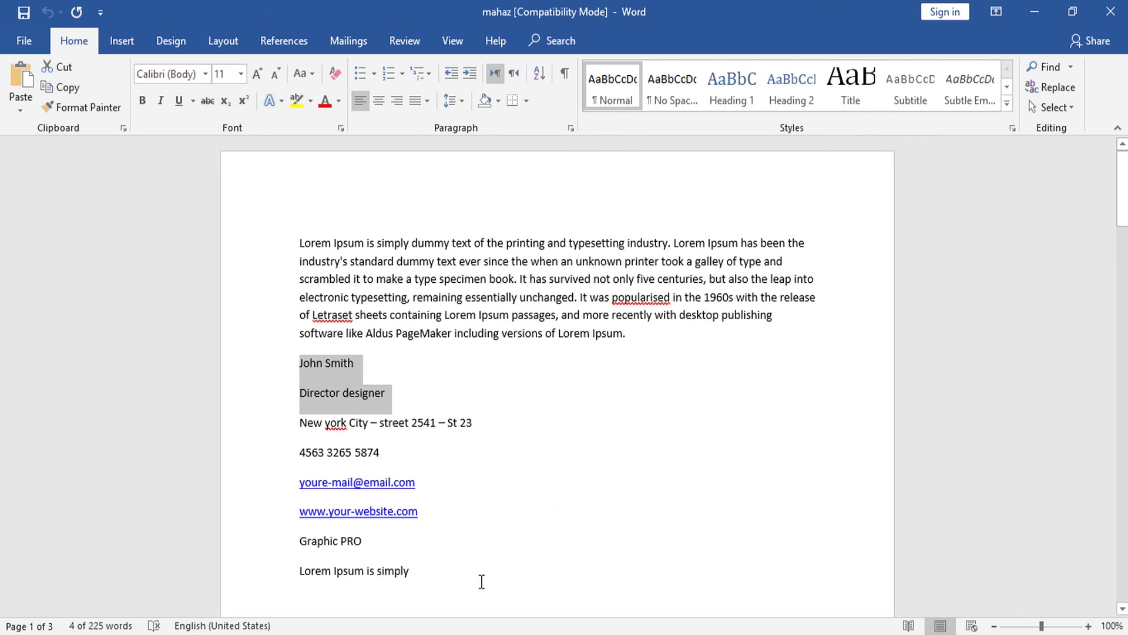
drag(422, 513, 299, 513)
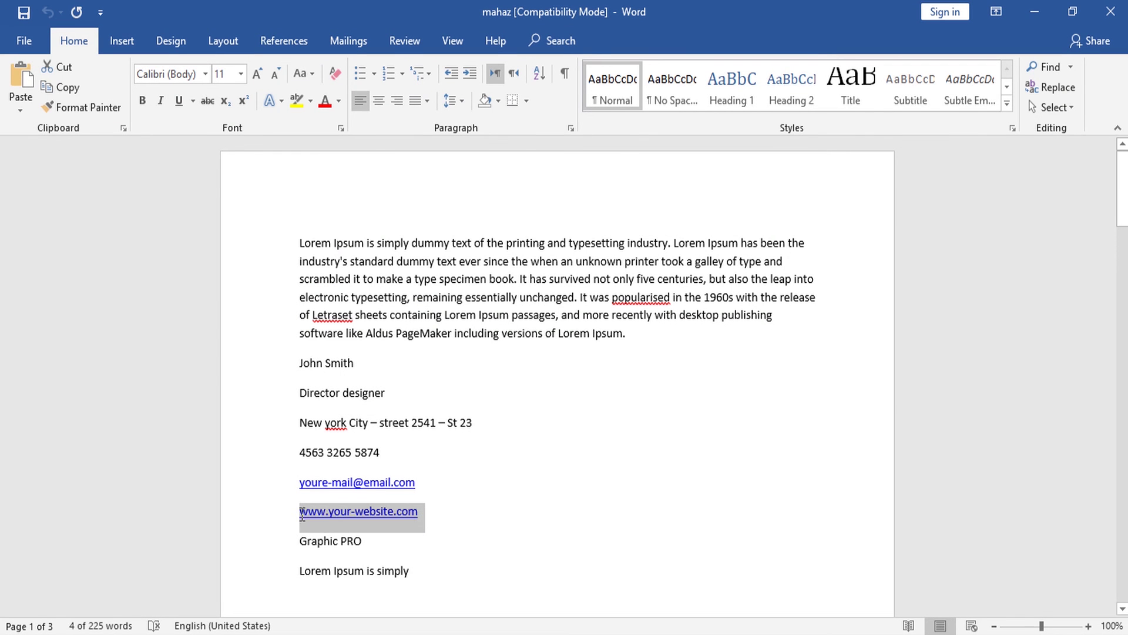
click(314, 516)
drag(407, 520, 303, 521)
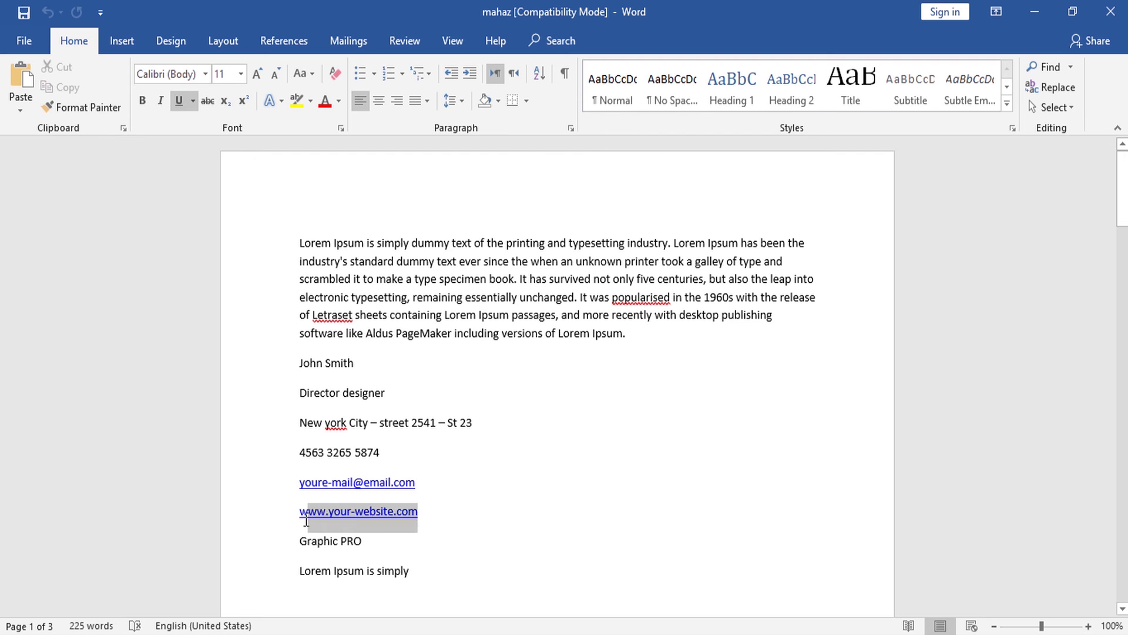
right_click(325, 521)
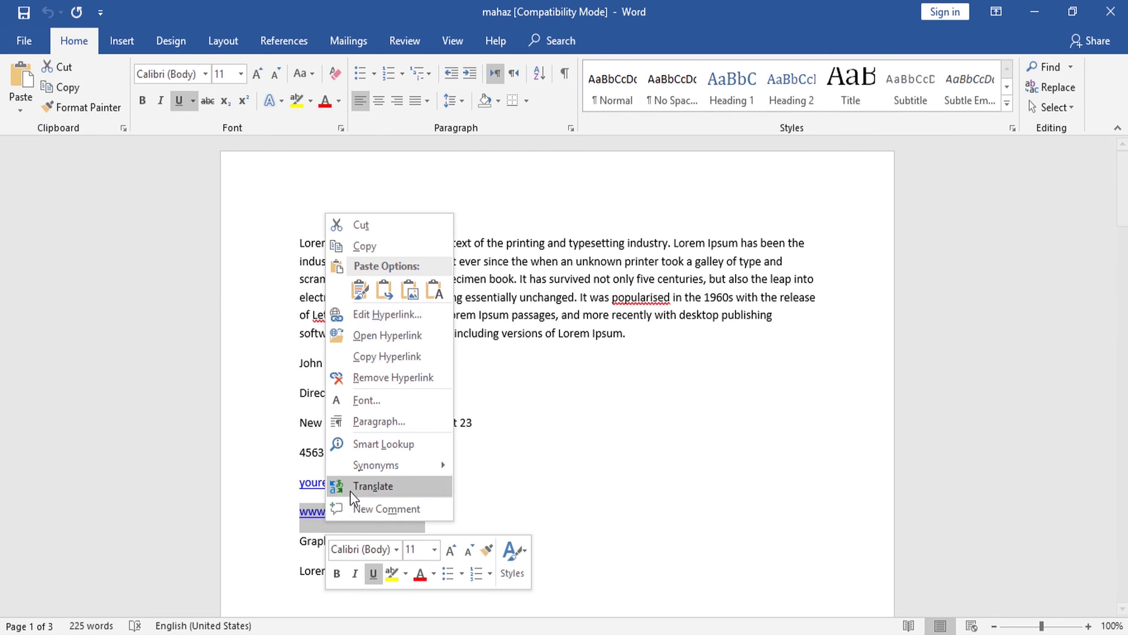
click(356, 251)
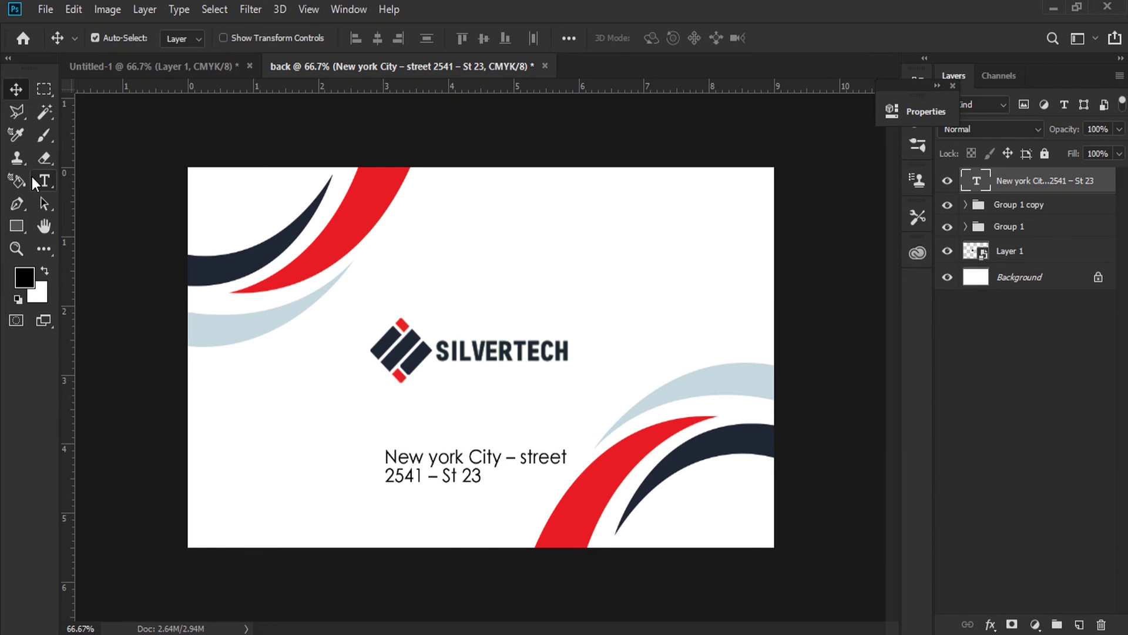
click(34, 180)
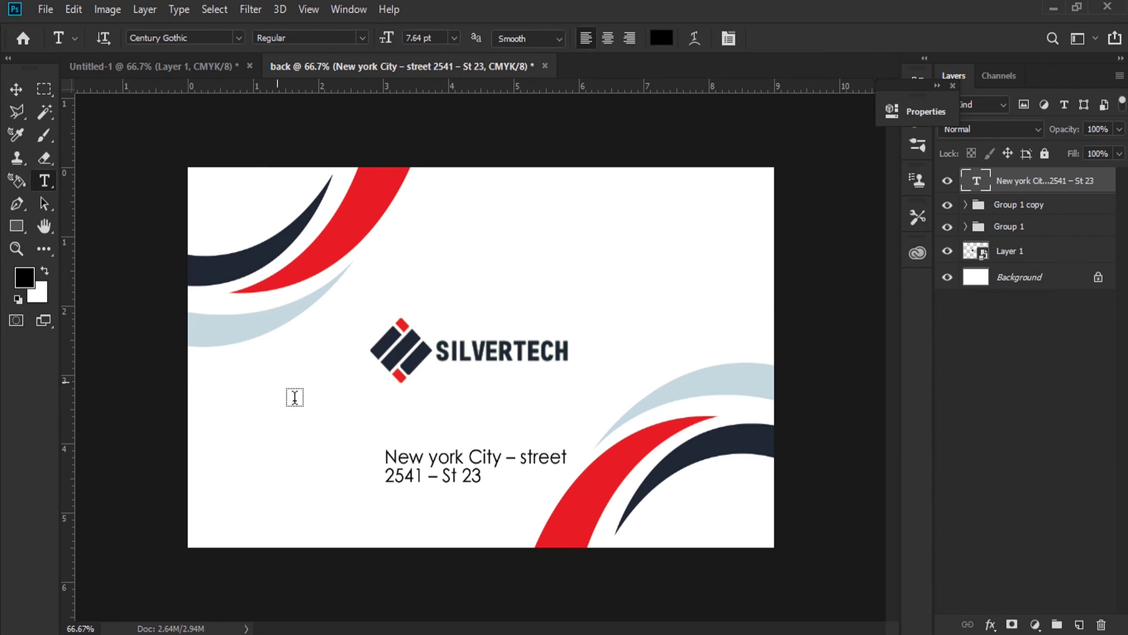
Replace the address text with the pasted website and move it up under the logo
drag(385, 456, 482, 477)
right_click(429, 456)
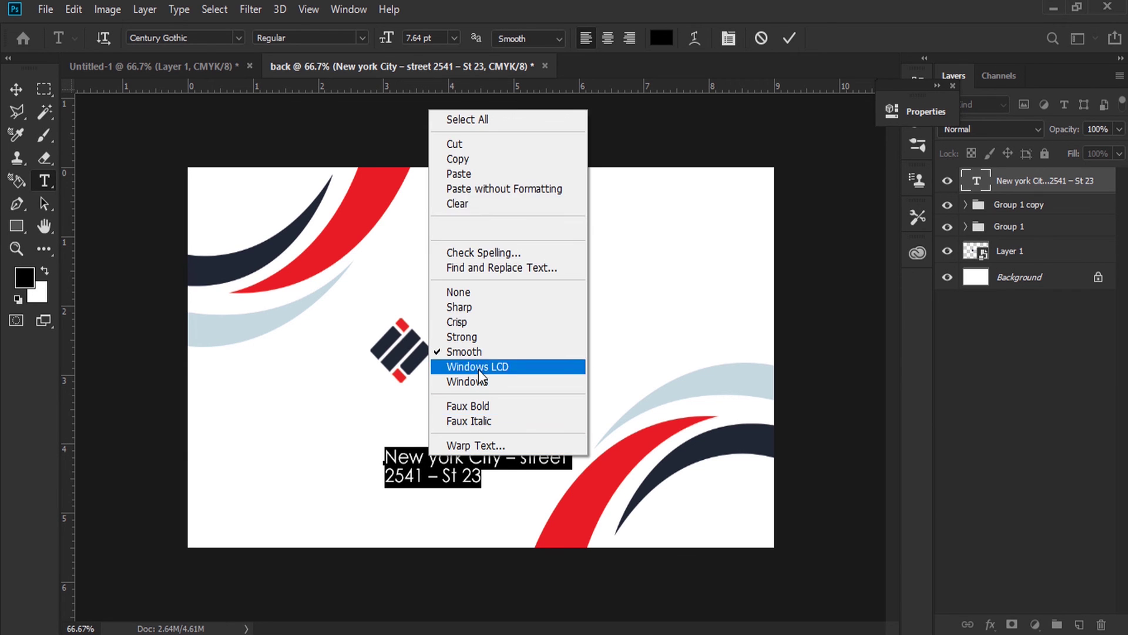
click(473, 174)
drag(477, 430, 471, 366)
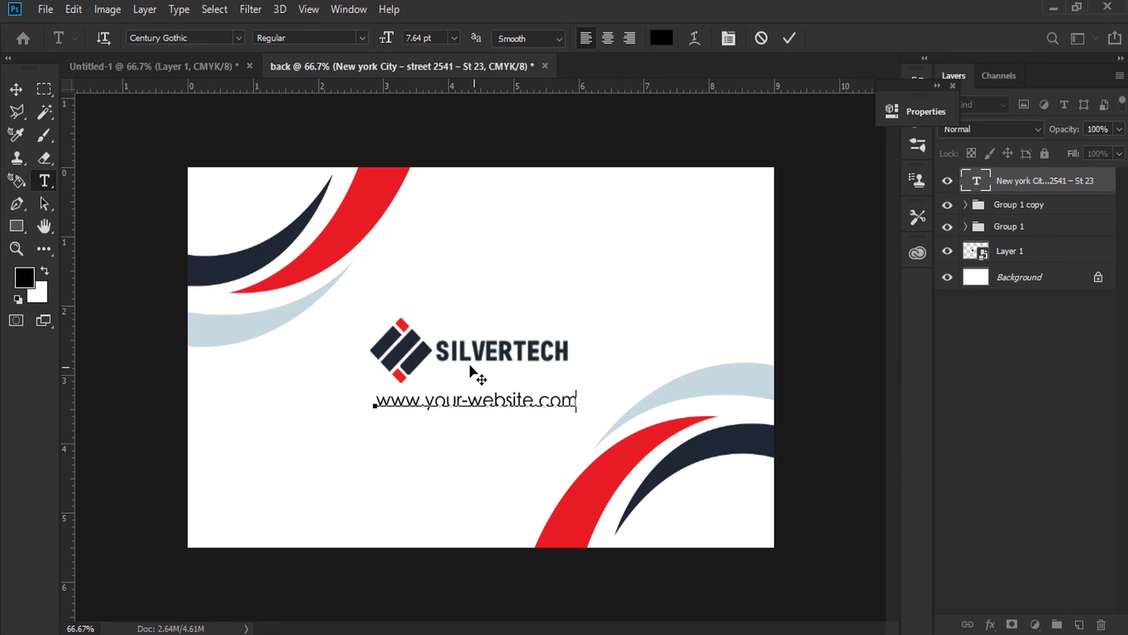
Set the website line to 7 pt with tracking 40
triple_click(474, 400)
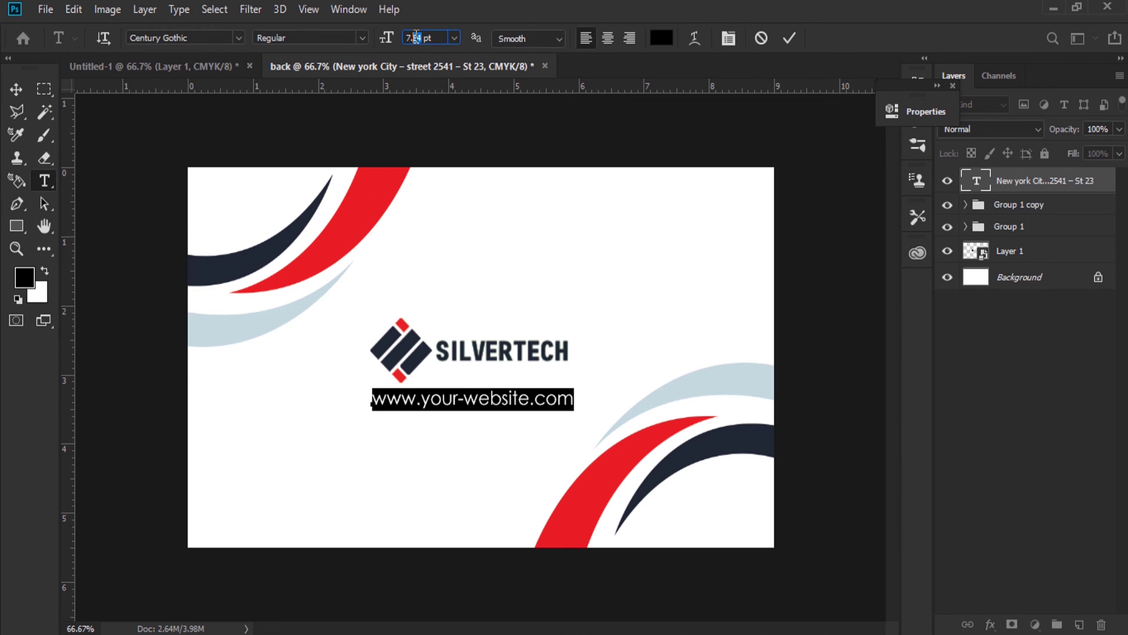
key(BackSpace)
key(Return)
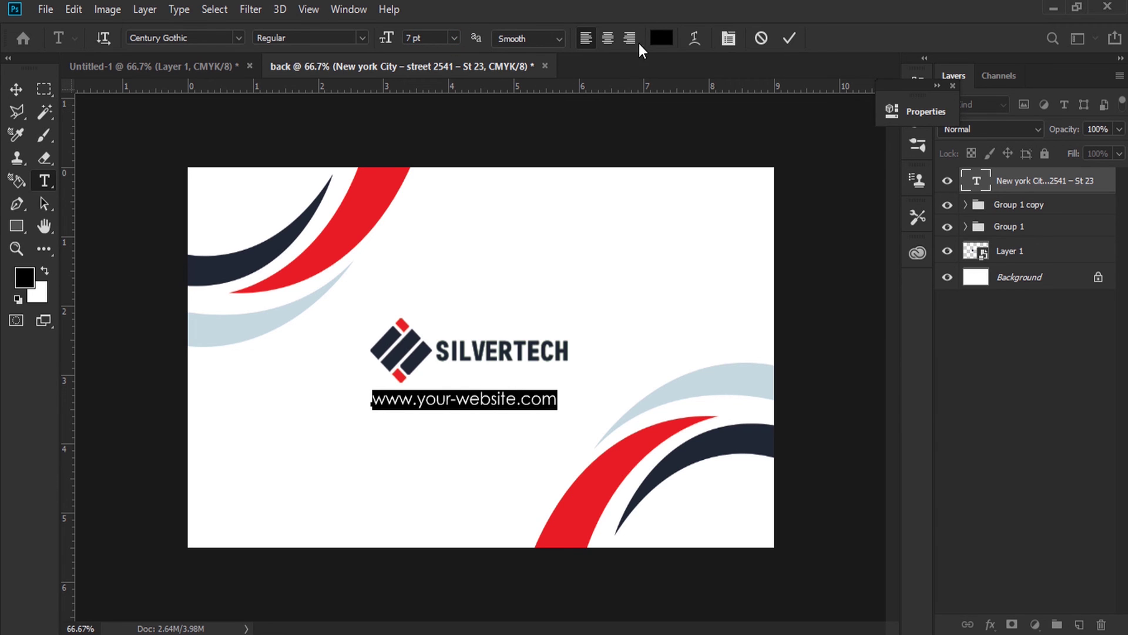
click(728, 38)
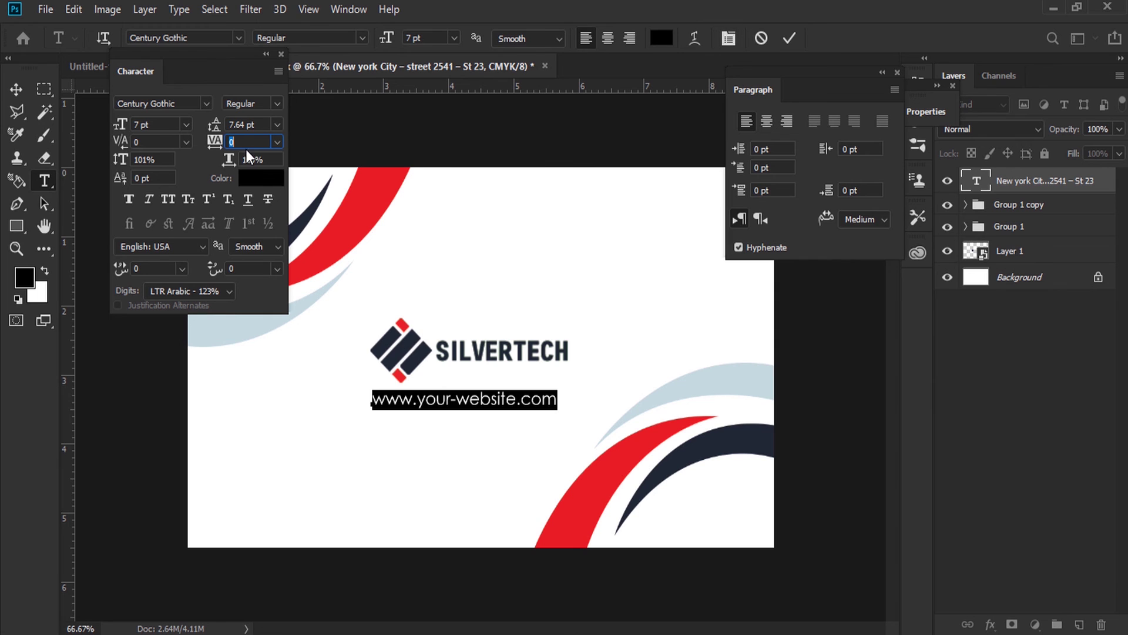
text(50)
key(Up)
key(Up)
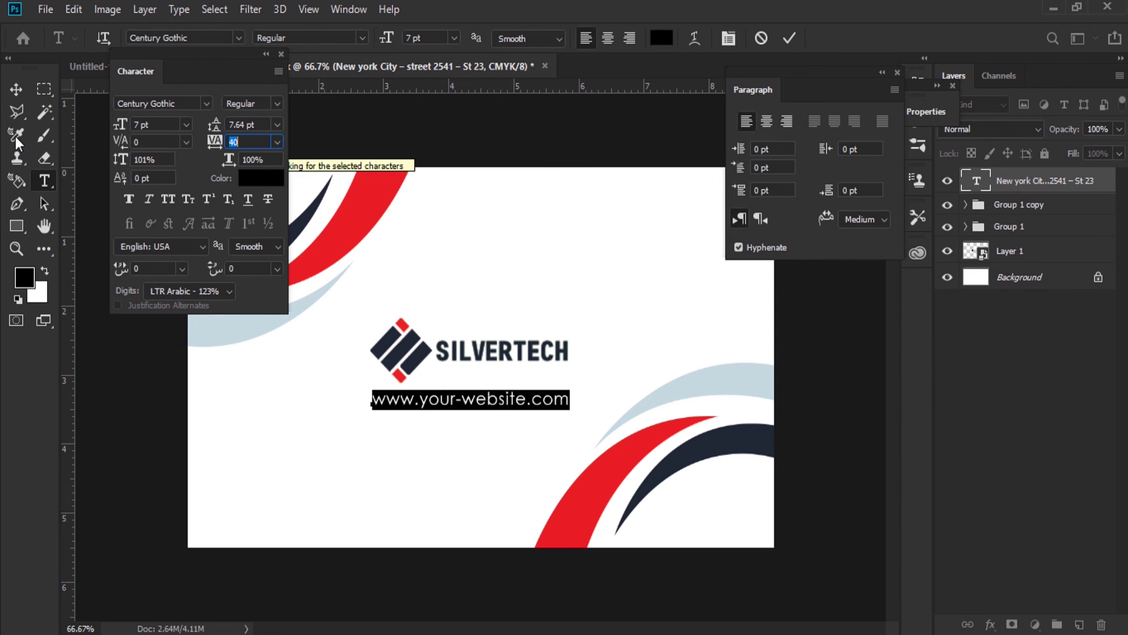
click(17, 91)
click(326, 66)
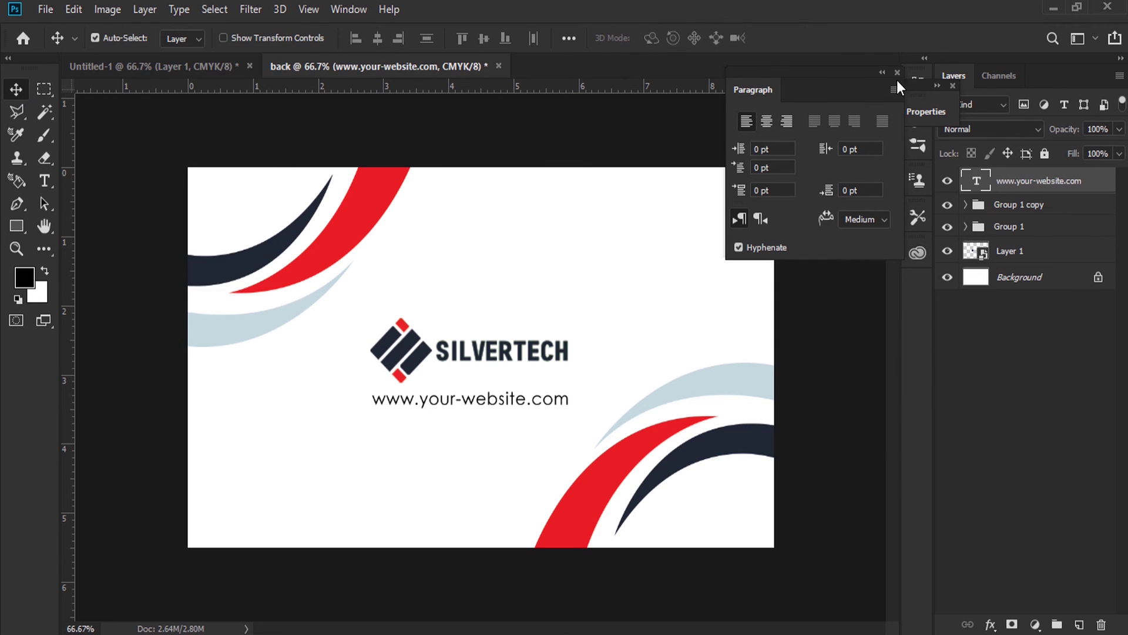
Nudge the website text right and down, then compare the front side before returning to back
click(896, 72)
key(Down)
key(Down)
key(Down)
key(Right)
key(Right)
key(Right)
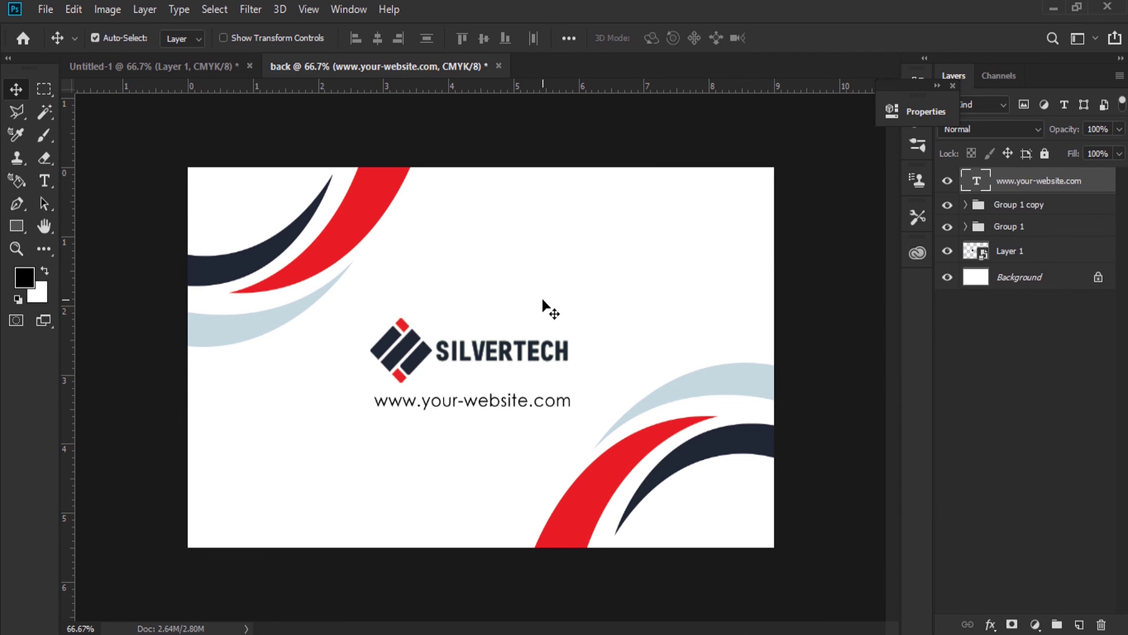
click(222, 66)
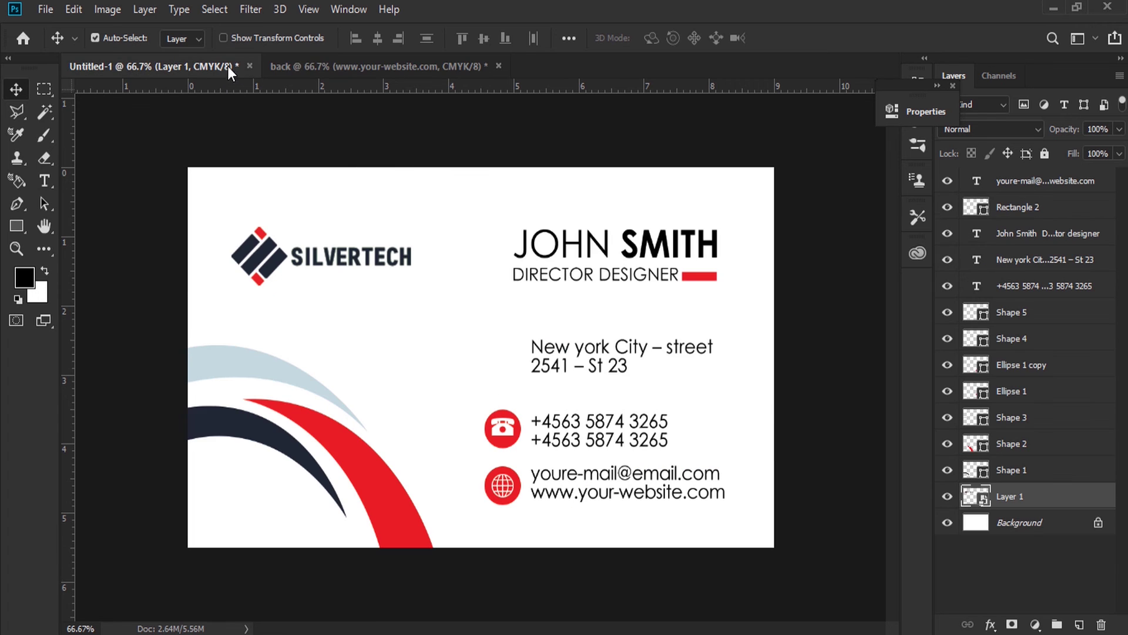
click(349, 68)
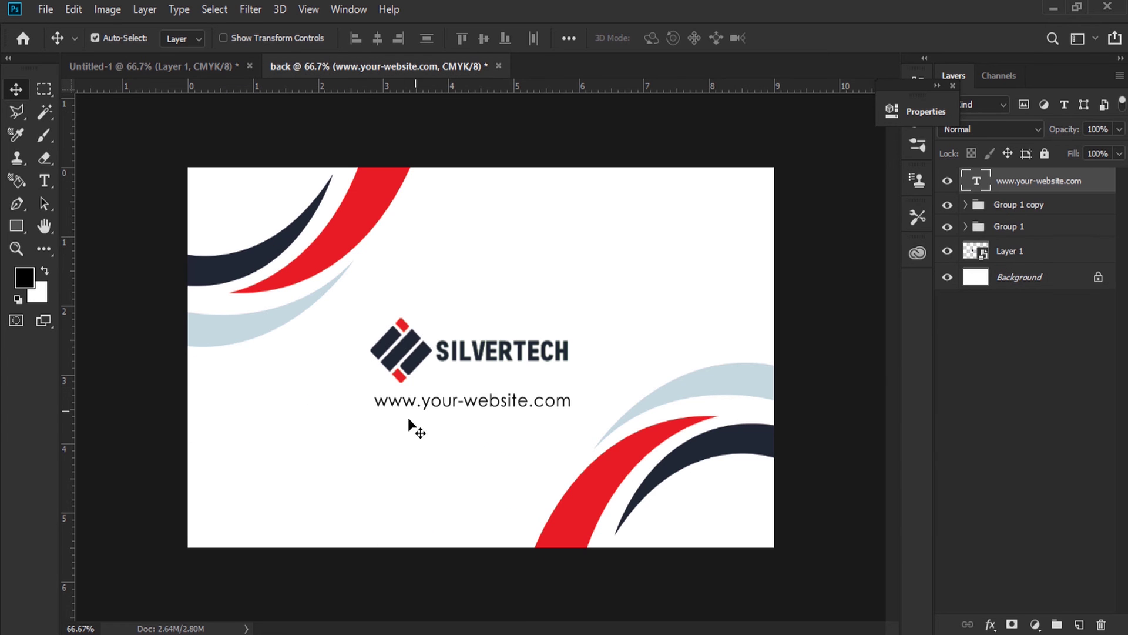